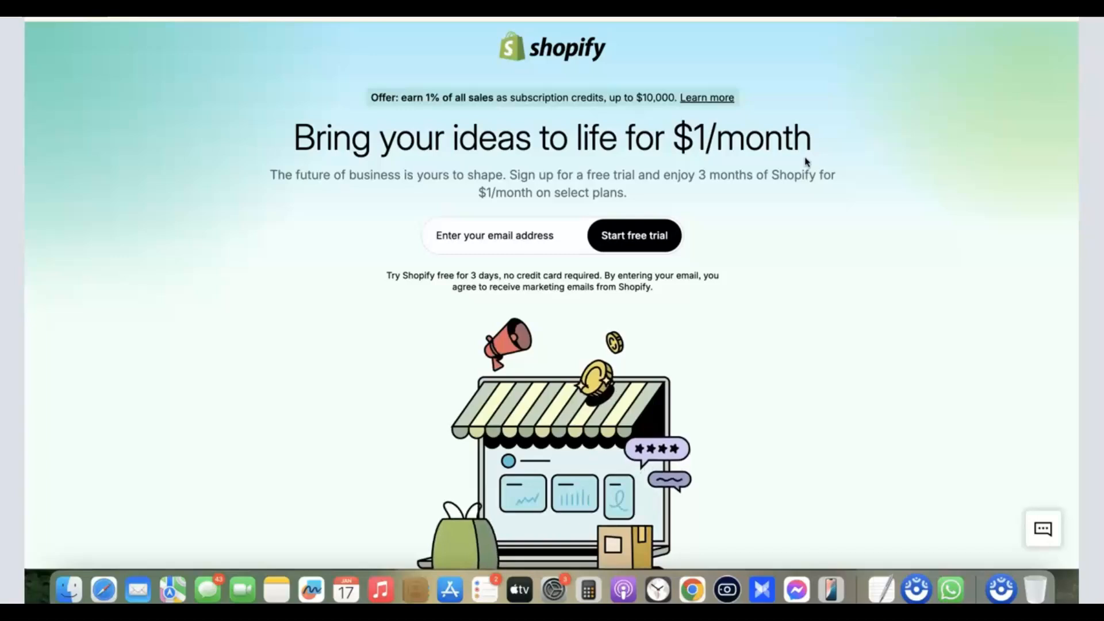
Step: Sign up for the Shopify free trial using the account's email address
left_click(539, 237)
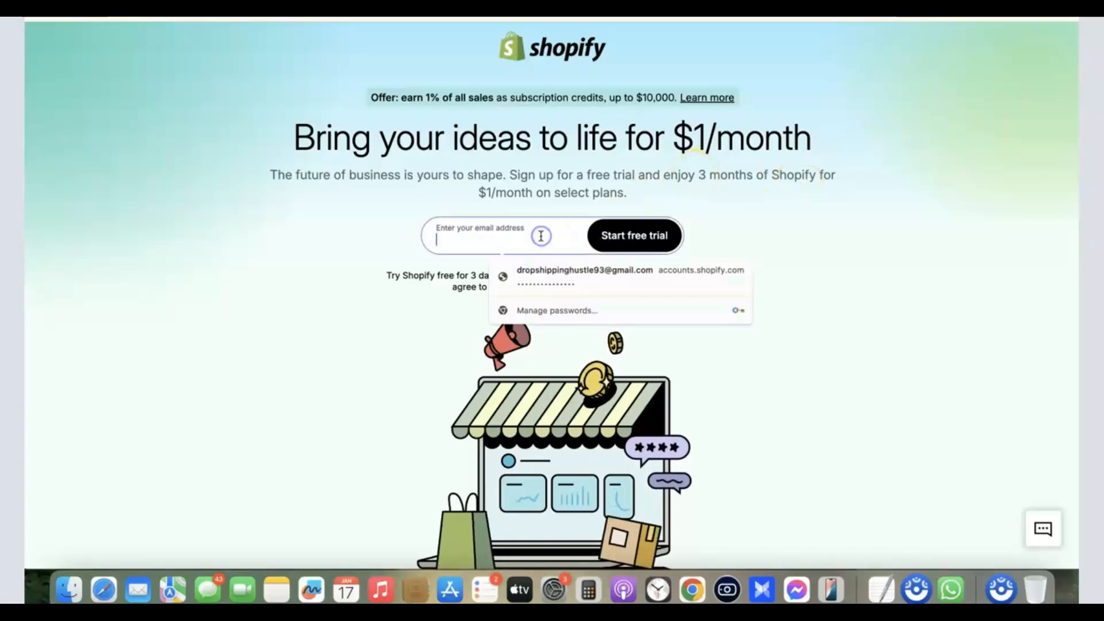
key("super+v")
left_click(766, 238)
left_click(601, 248)
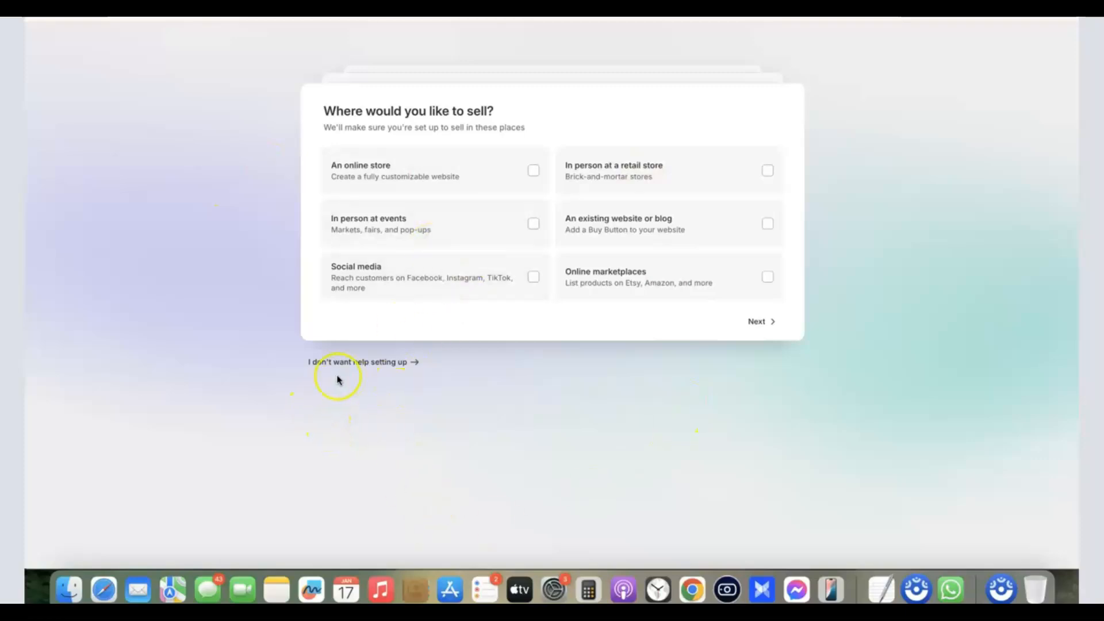
Step: Decline help setting up the store and skip choosing a plan for now
left_click(366, 361)
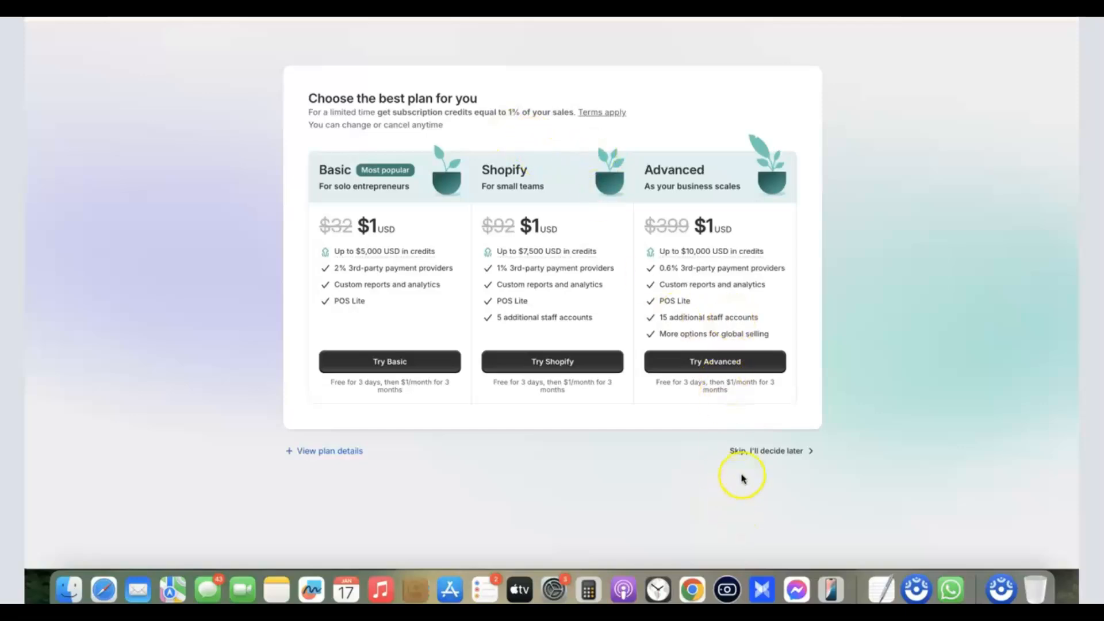
left_click(757, 451)
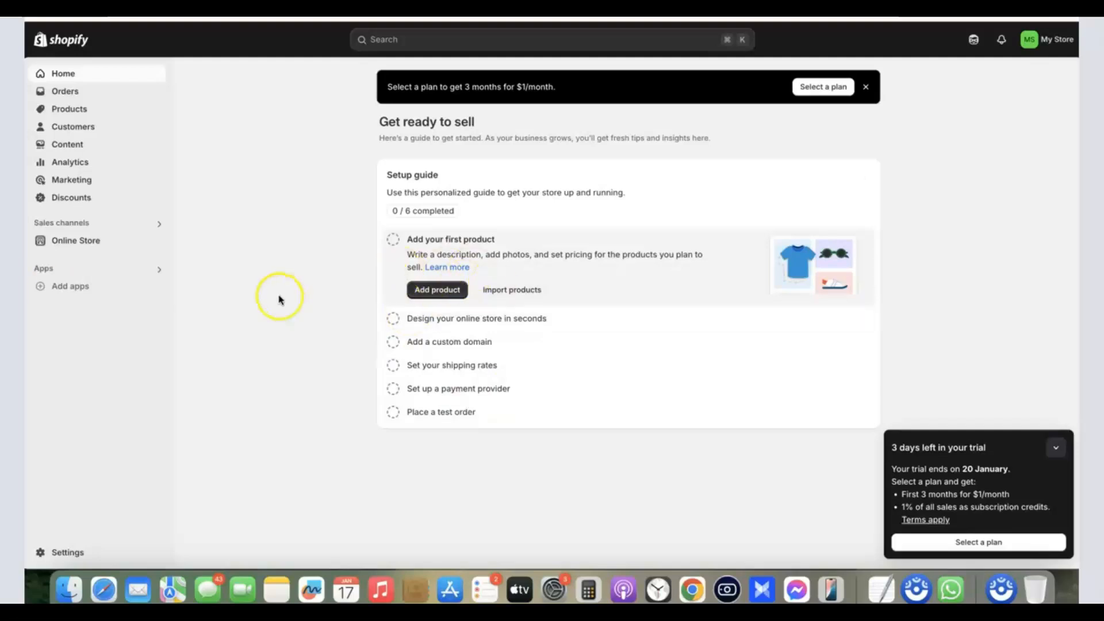
Step: Go to the Online Store's themes and preview the current storefront in a separate tab, returning to the themes page
left_click(78, 96)
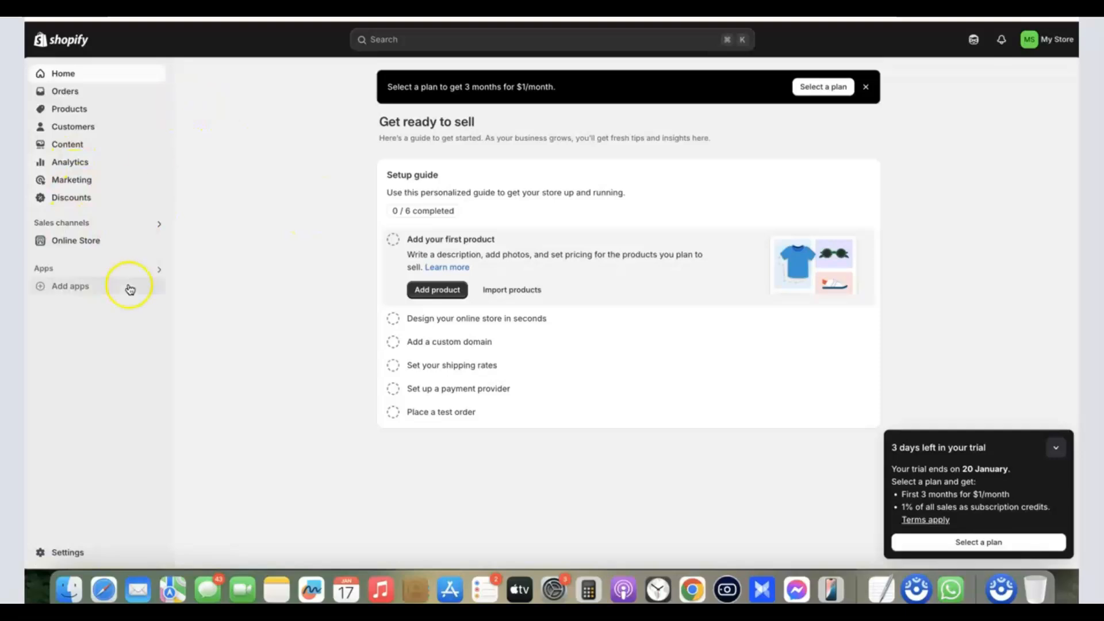
left_click(75, 241)
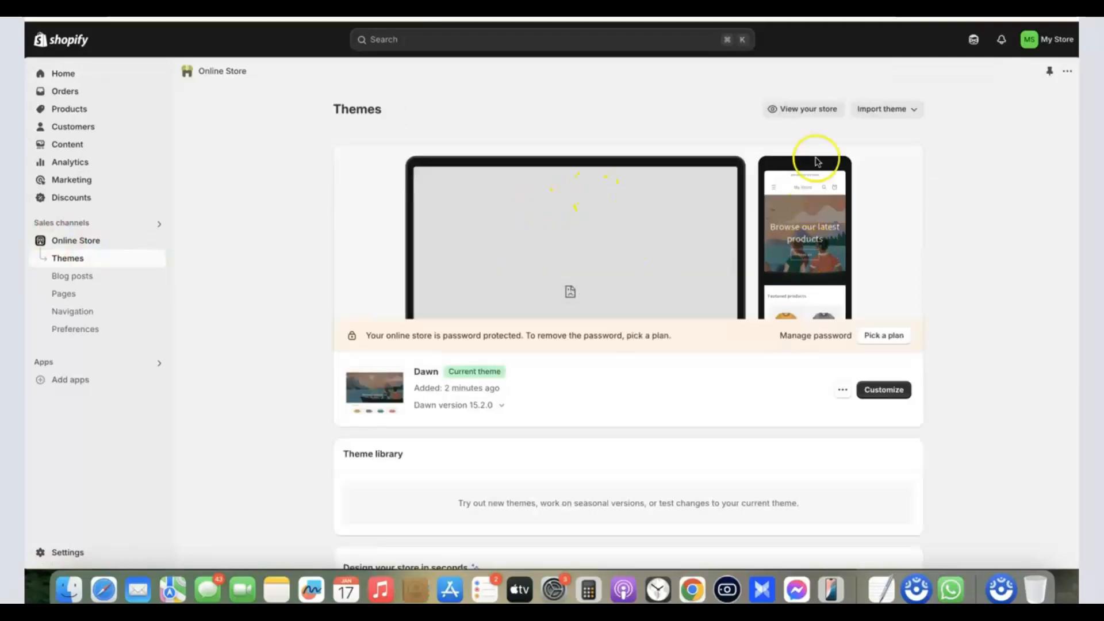
right_click(808, 107)
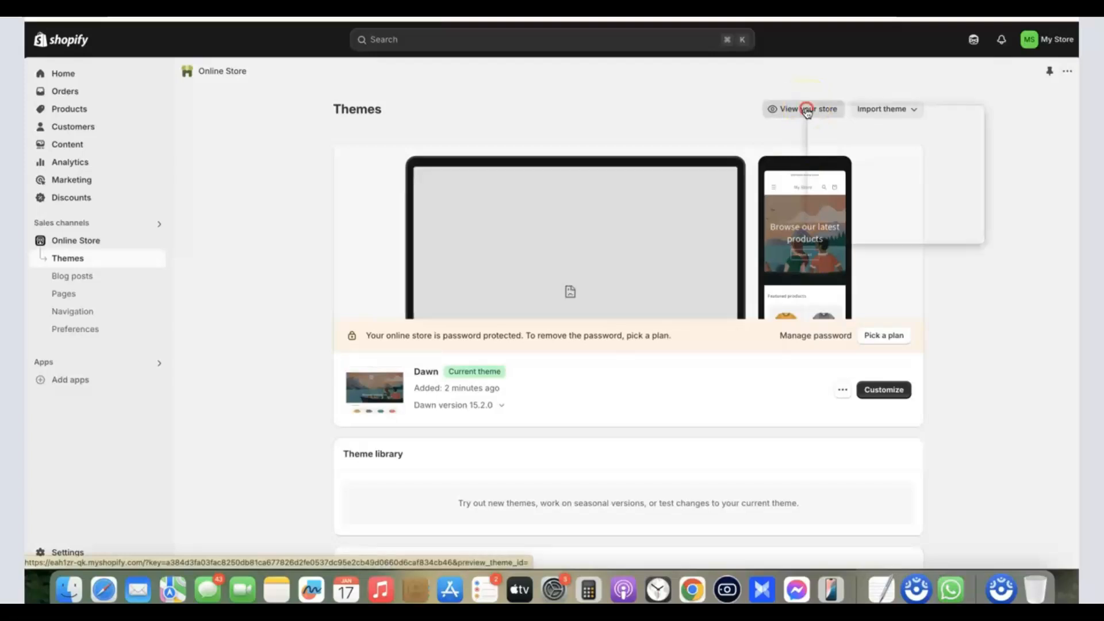
left_click(811, 111)
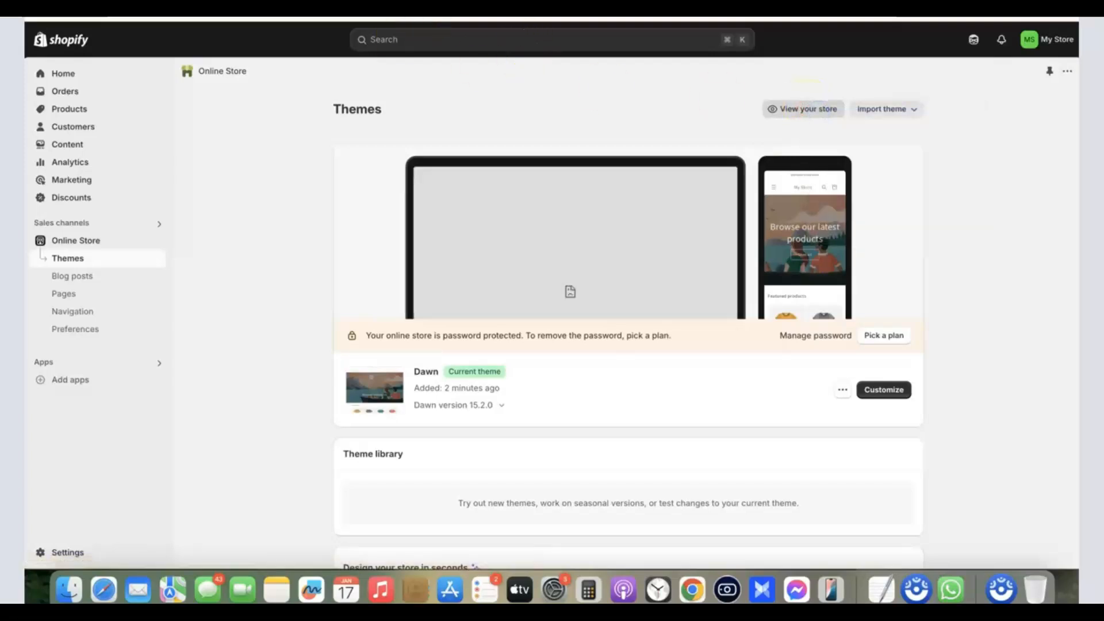
key("ctrl+Tab")
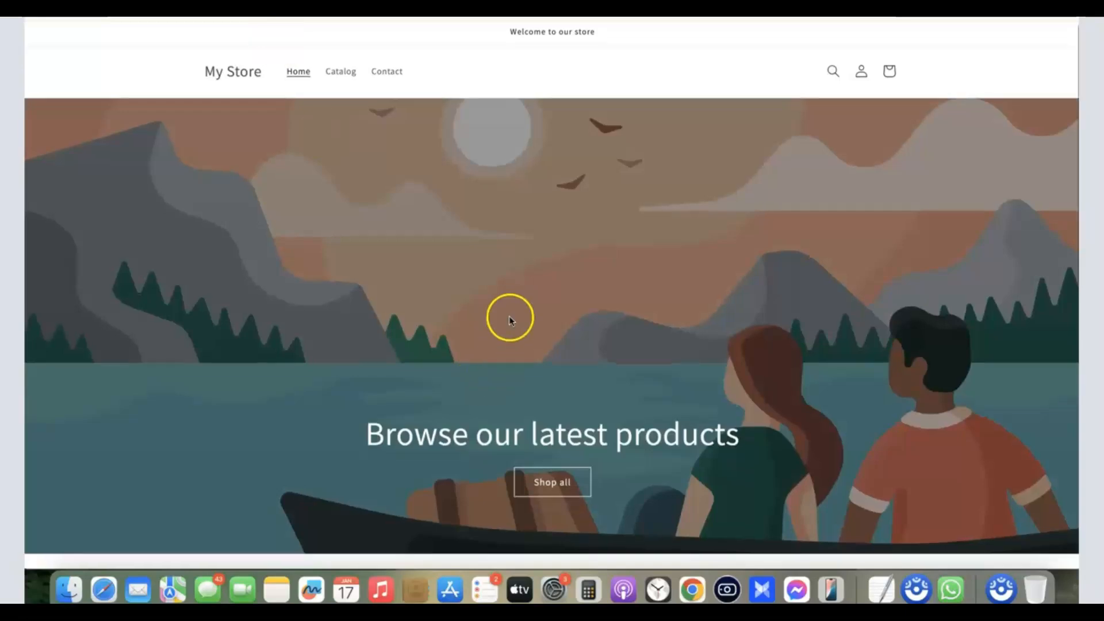
scroll(509, 315, "down", 10)
scroll(545, 382, "up", 10)
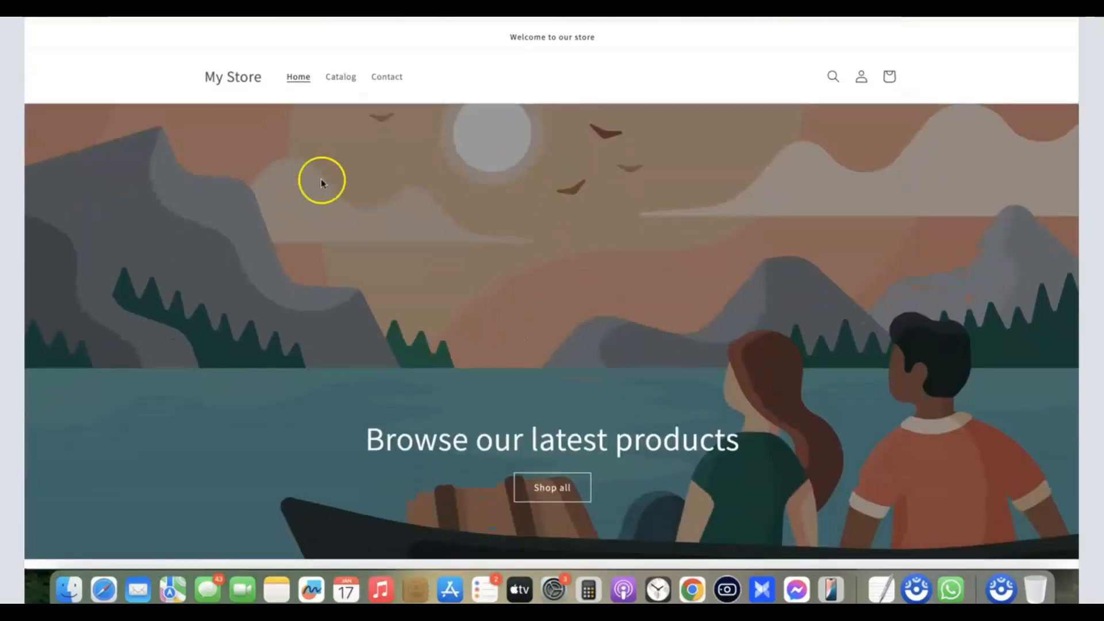
key("ctrl+shift+Tab")
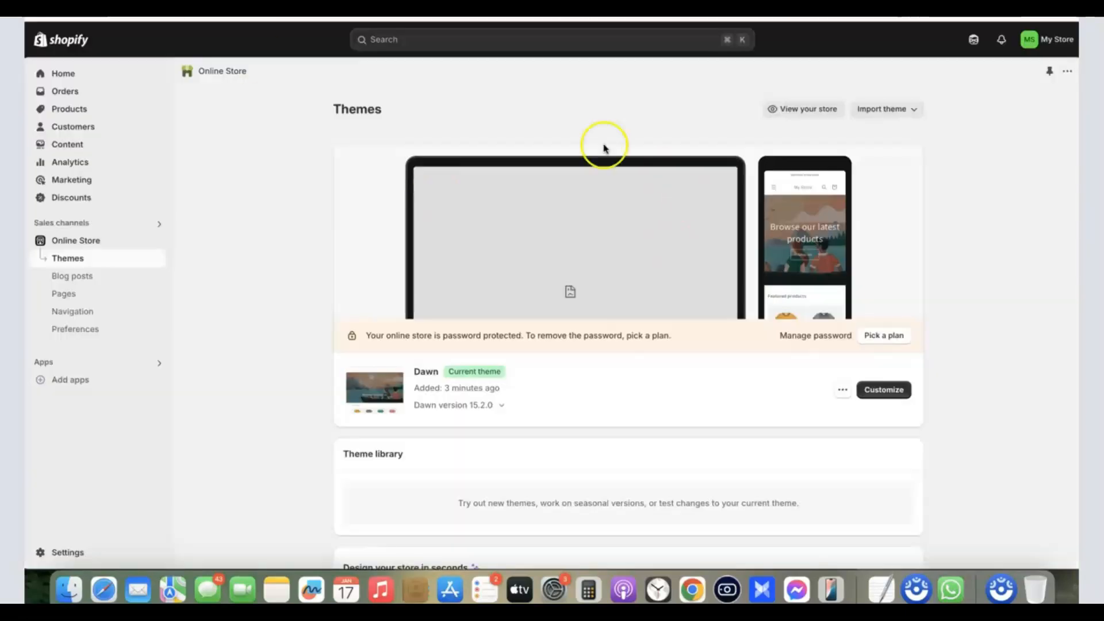
Step: Look through the theme library and the popular free themes offered for the store
scroll(298, 201, "down", 1)
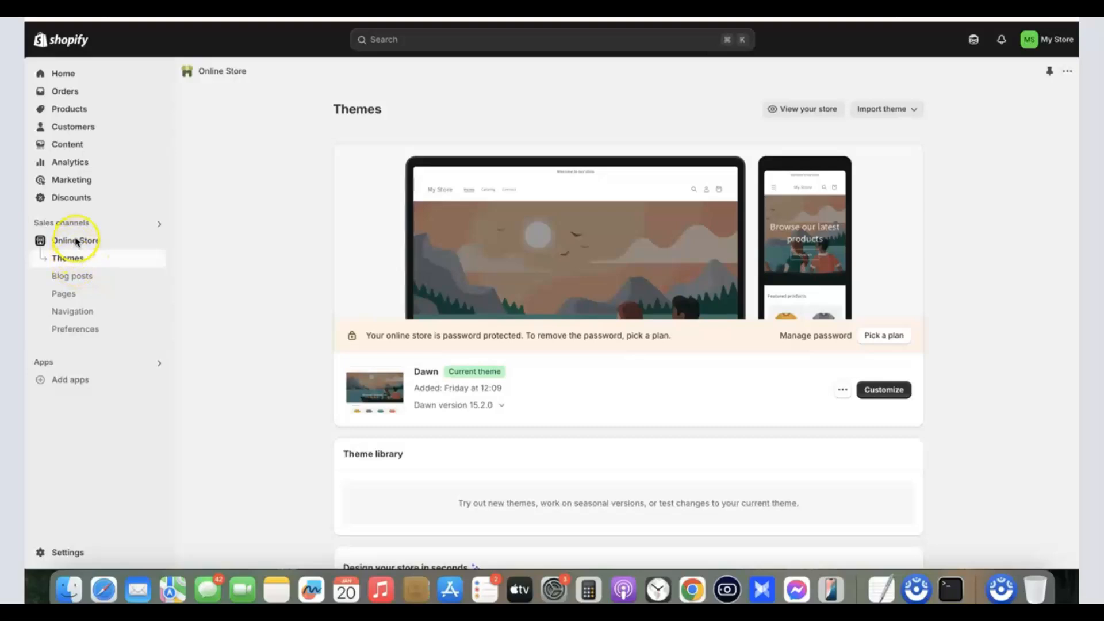
scroll(74, 267, "up", 5)
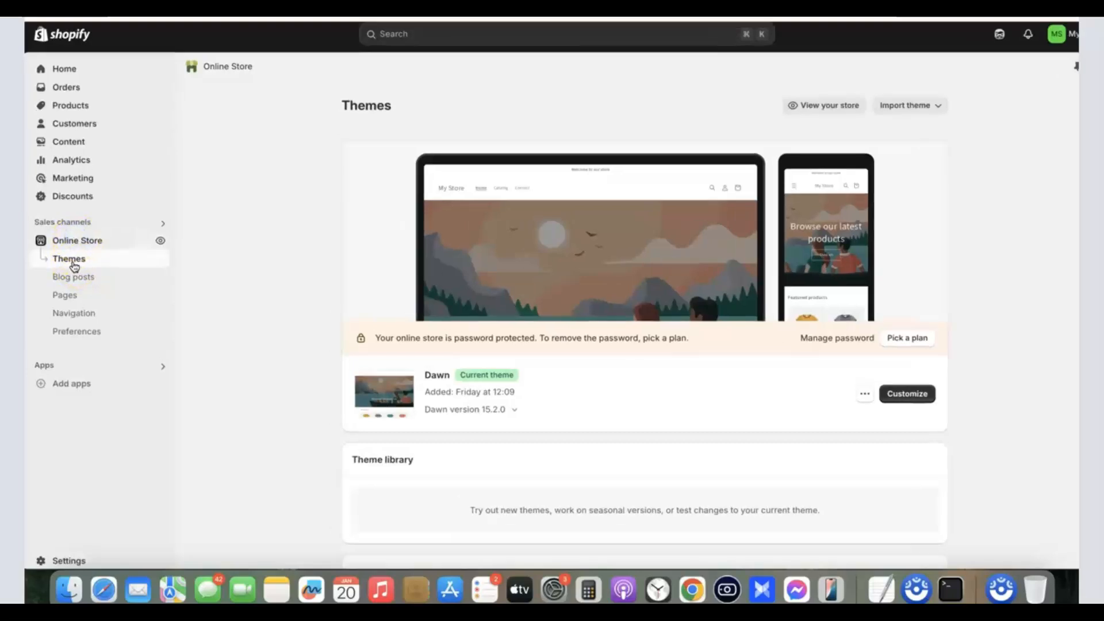
scroll(138, 290, "down", 4)
scroll(138, 290, "down", 3)
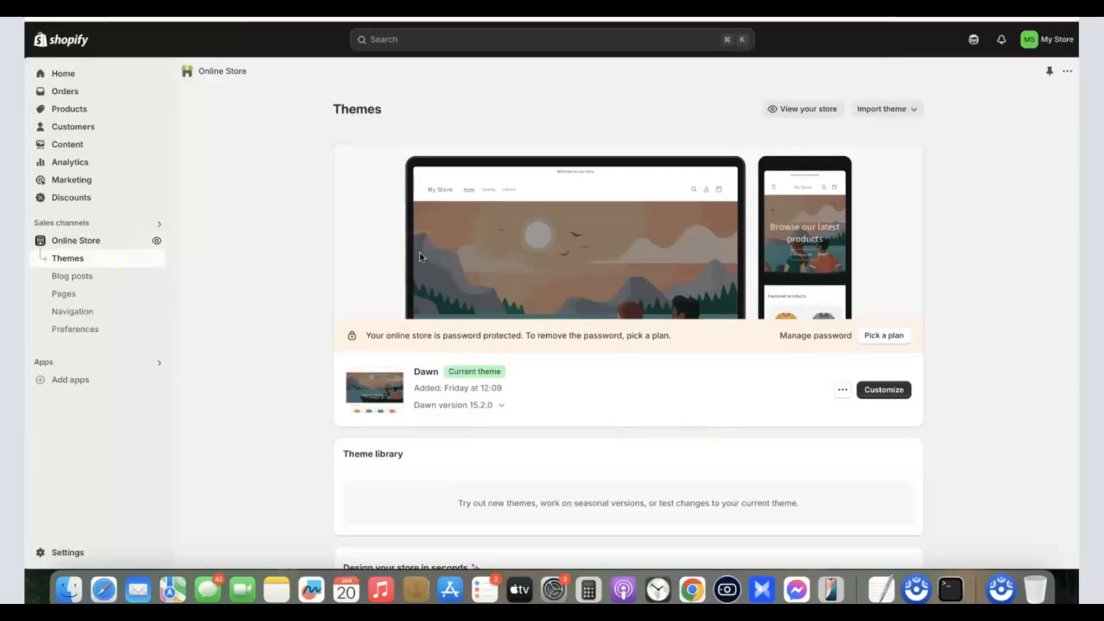
scroll(420, 257, "down", 10)
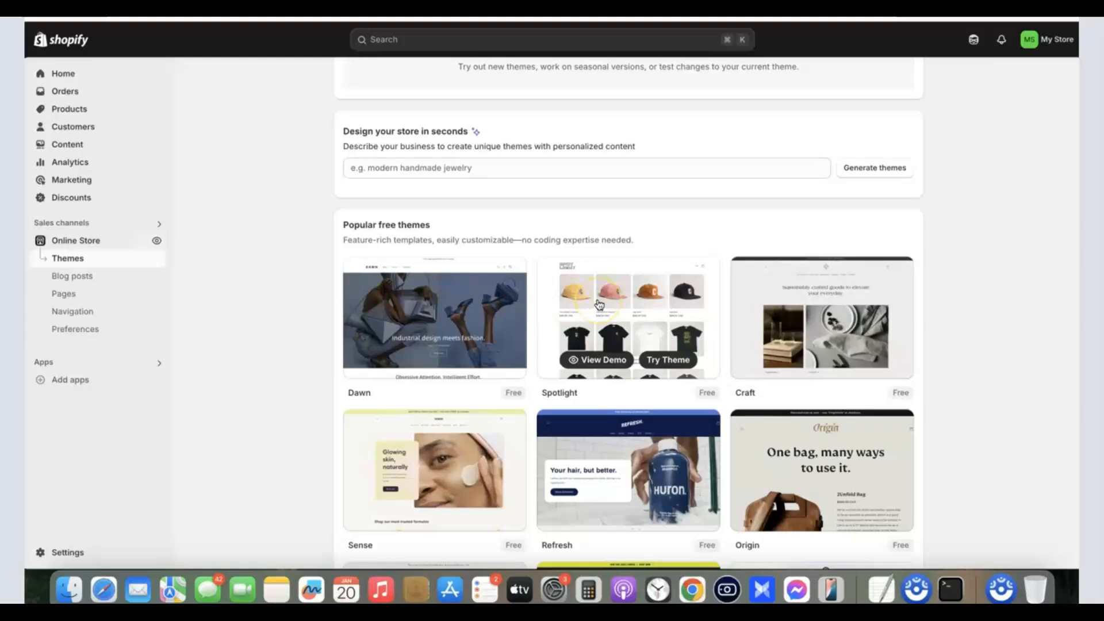
scroll(586, 282, "down", 5)
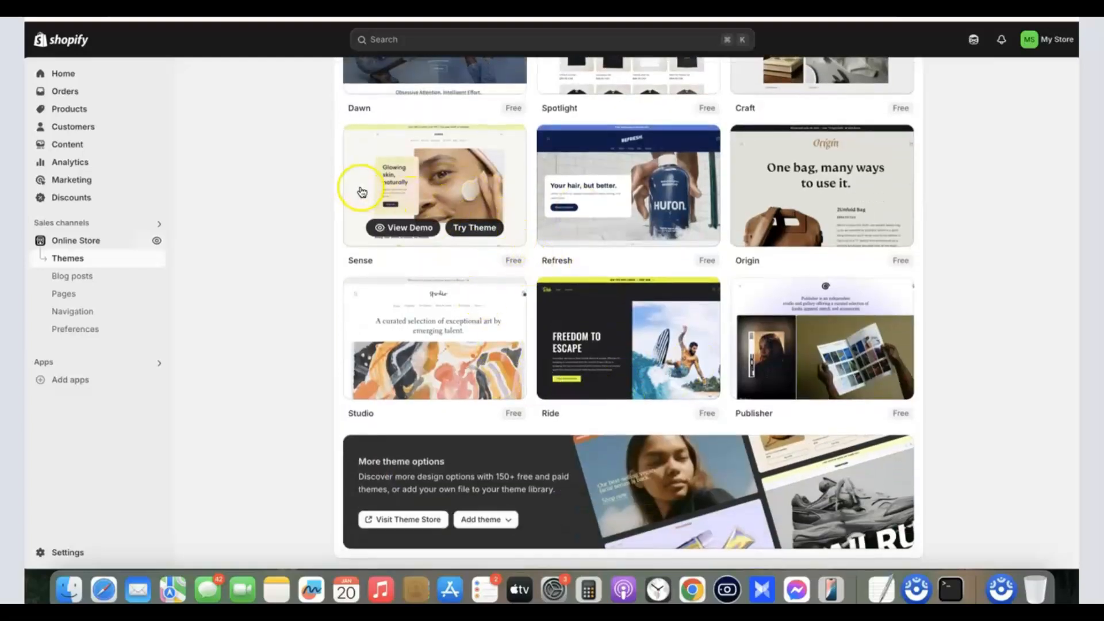
mouse_move(630, 313)
scroll(461, 308, "up", 5)
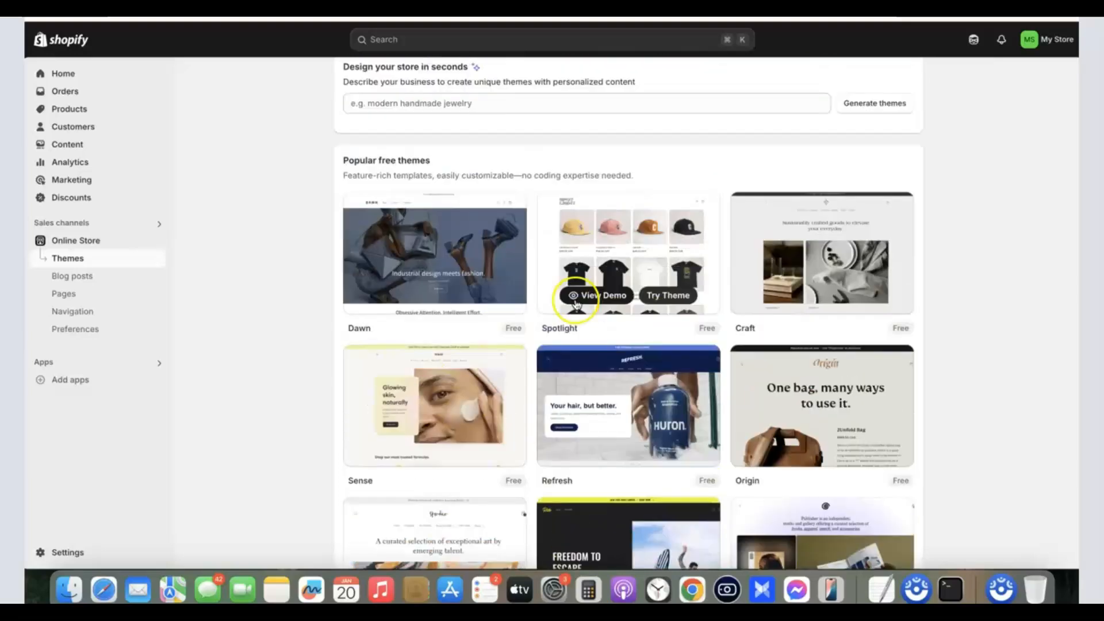
scroll(548, 246, "up", 1)
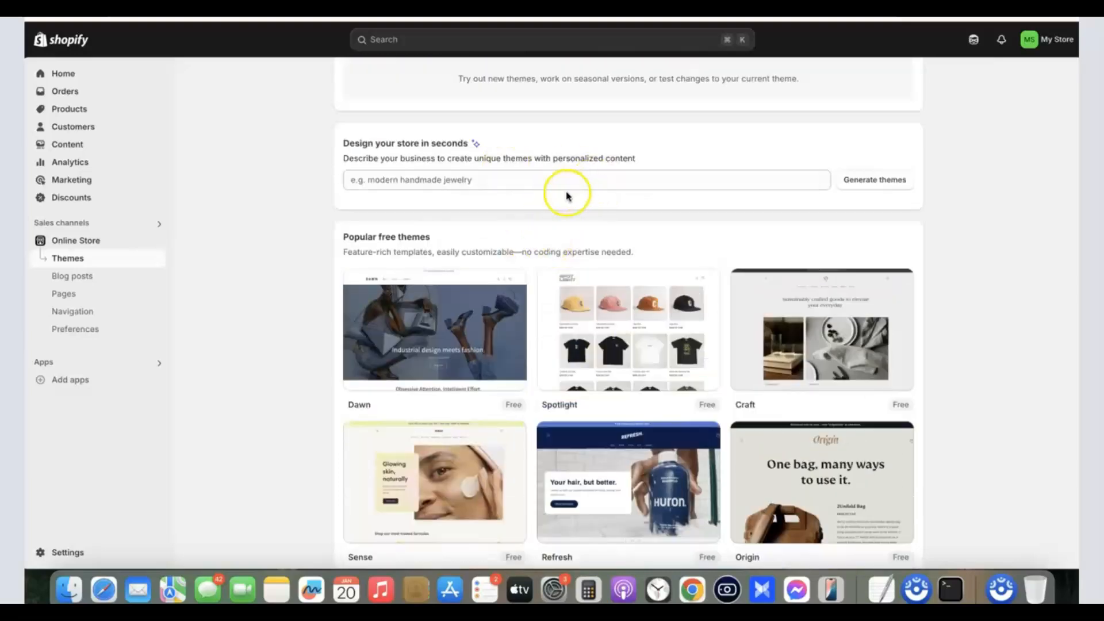
Step: Preview the free Sense theme and try it on the store
scroll(559, 186, "down", 2)
mouse_move(368, 414)
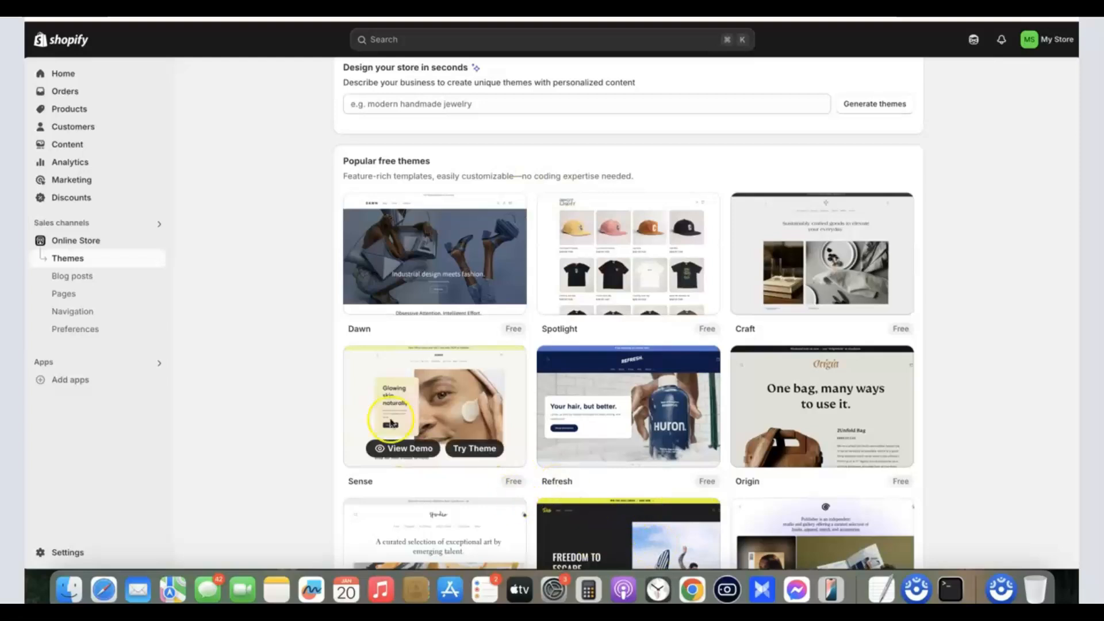
scroll(670, 374, "down", 3)
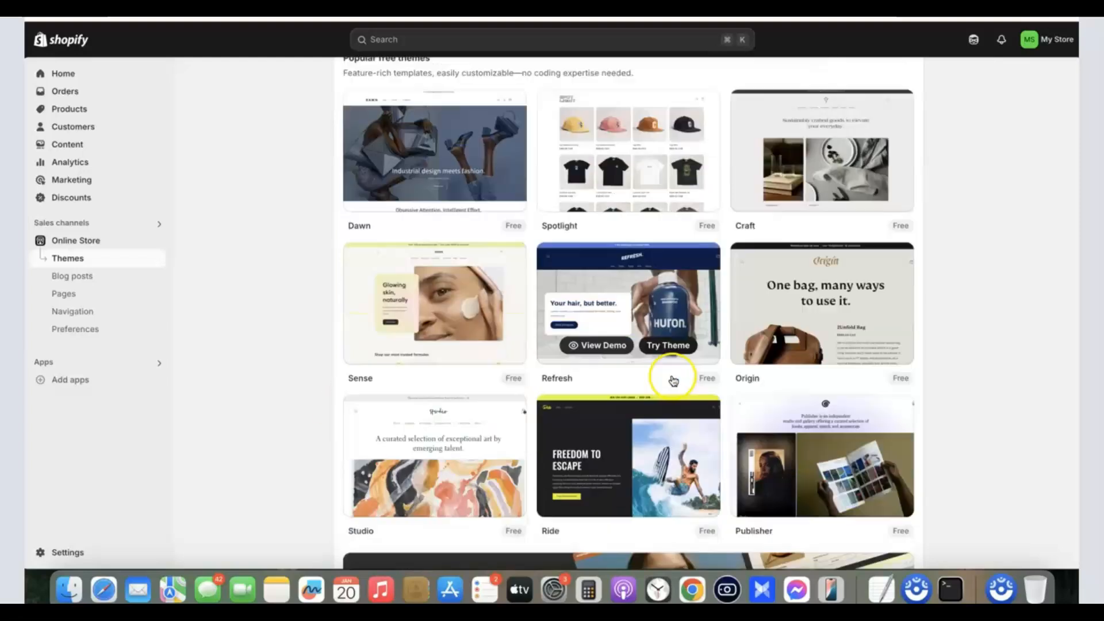
left_click(386, 287)
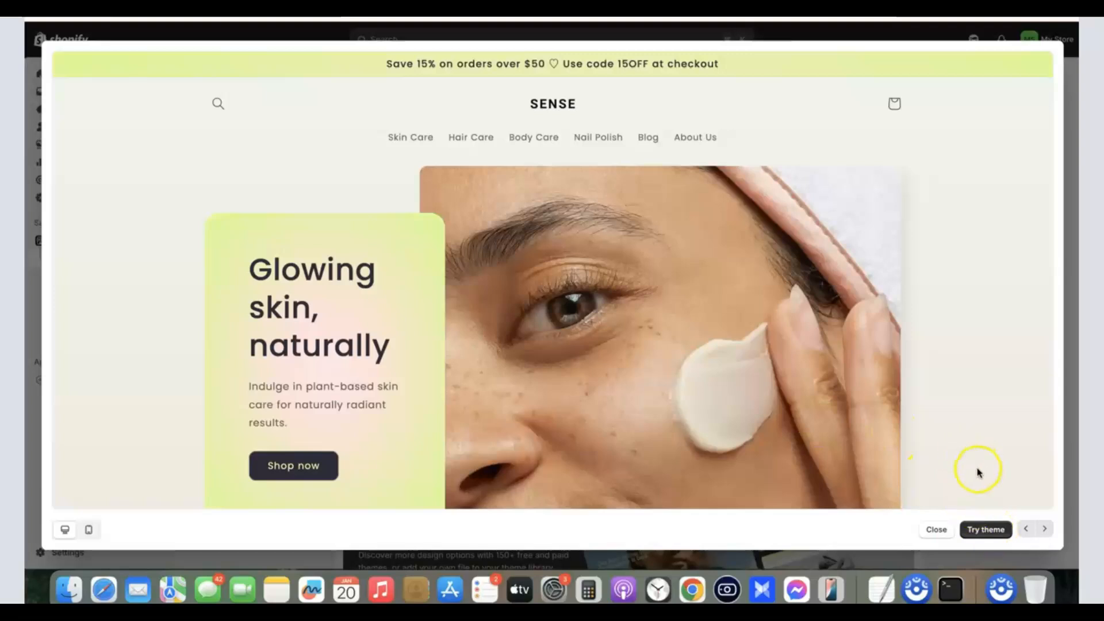
left_click(986, 530)
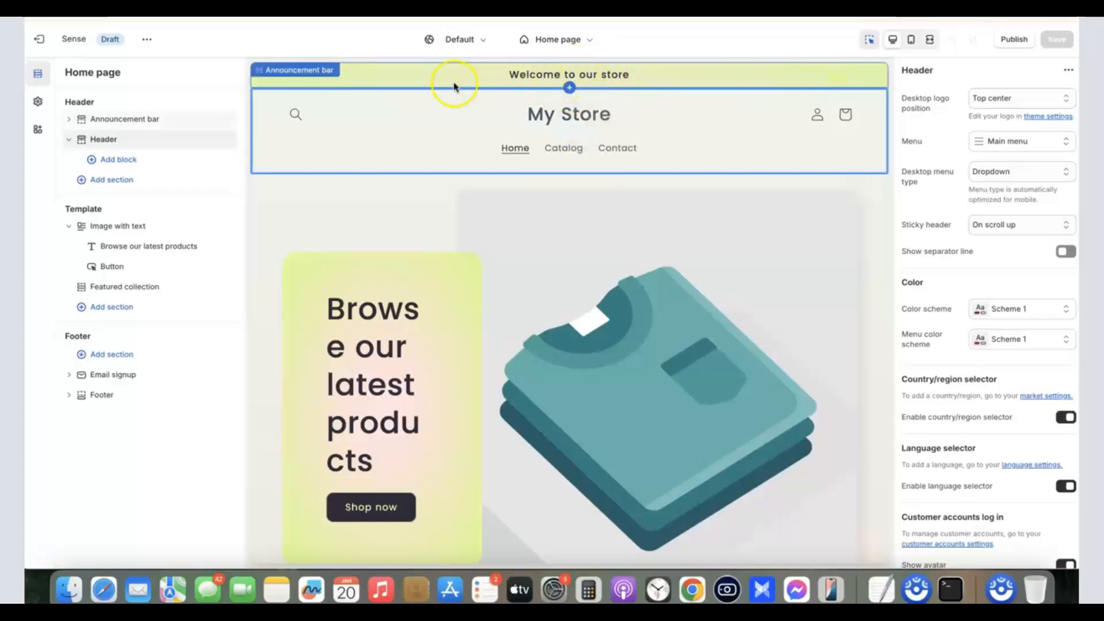
Step: Replace the announcement bar's message with "Get Free Shipping on All Products"
left_click(116, 120)
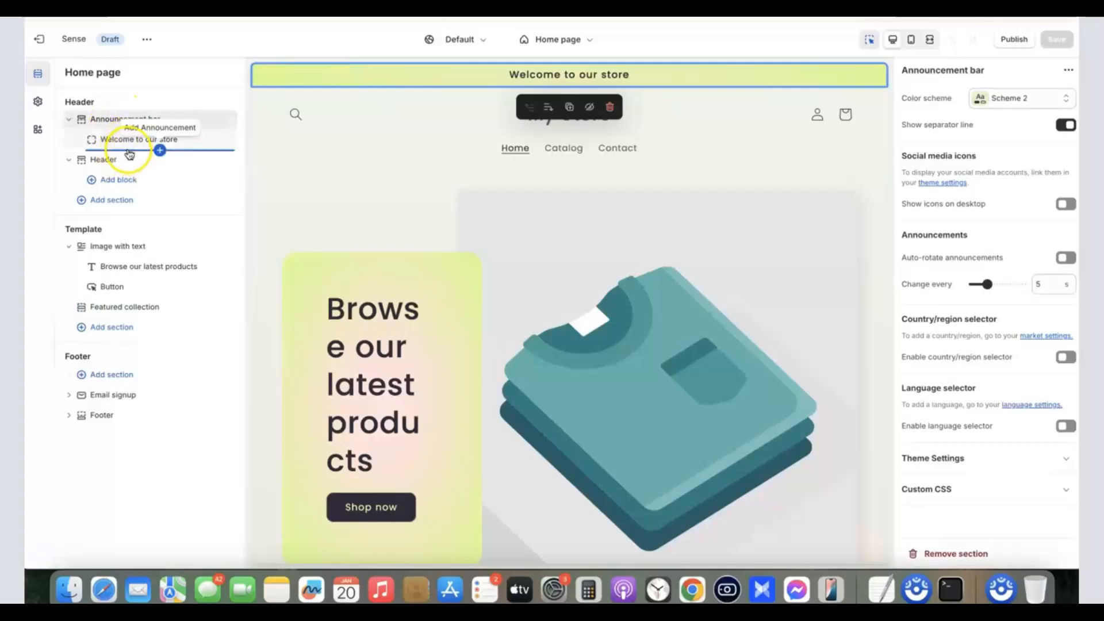
left_click(130, 140)
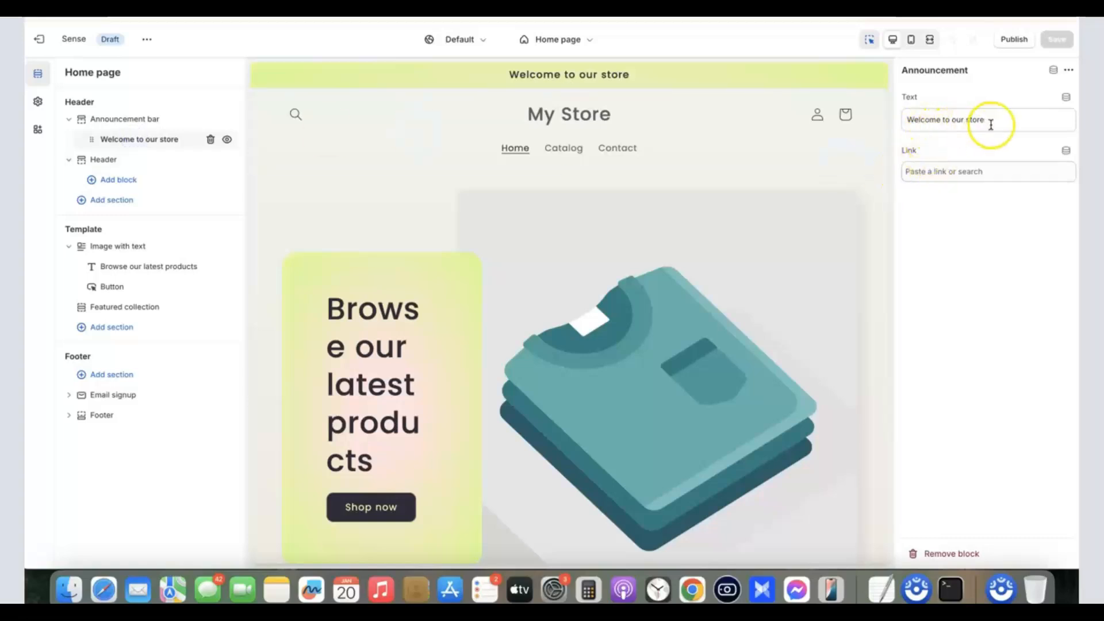
triple_click(1006, 121)
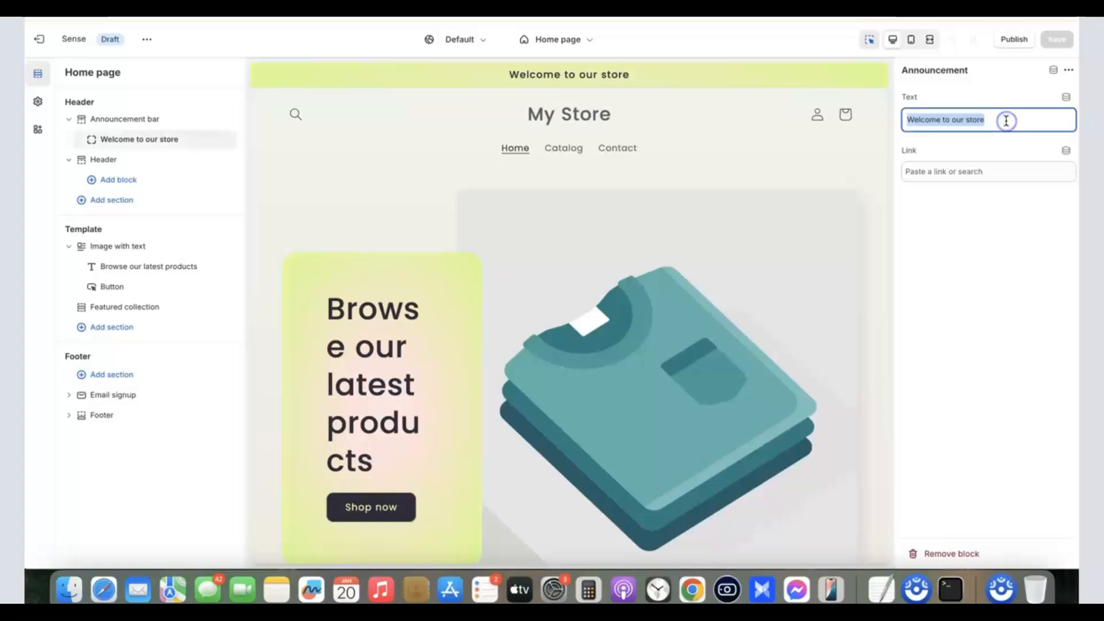
key("BackSpace")
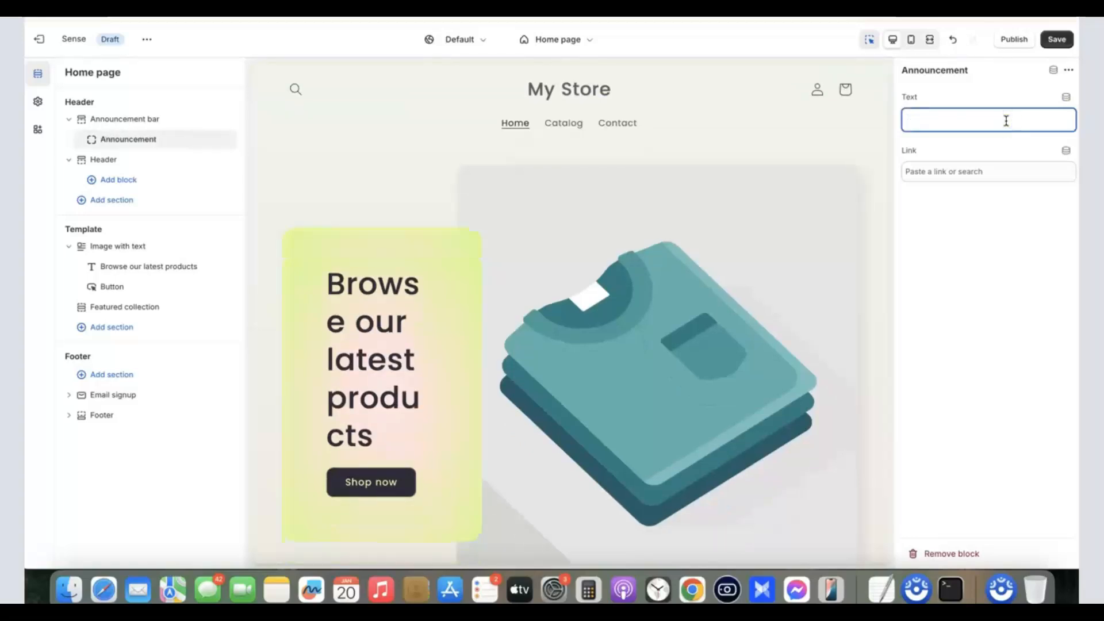
type("Get Free Shipping on All Products")
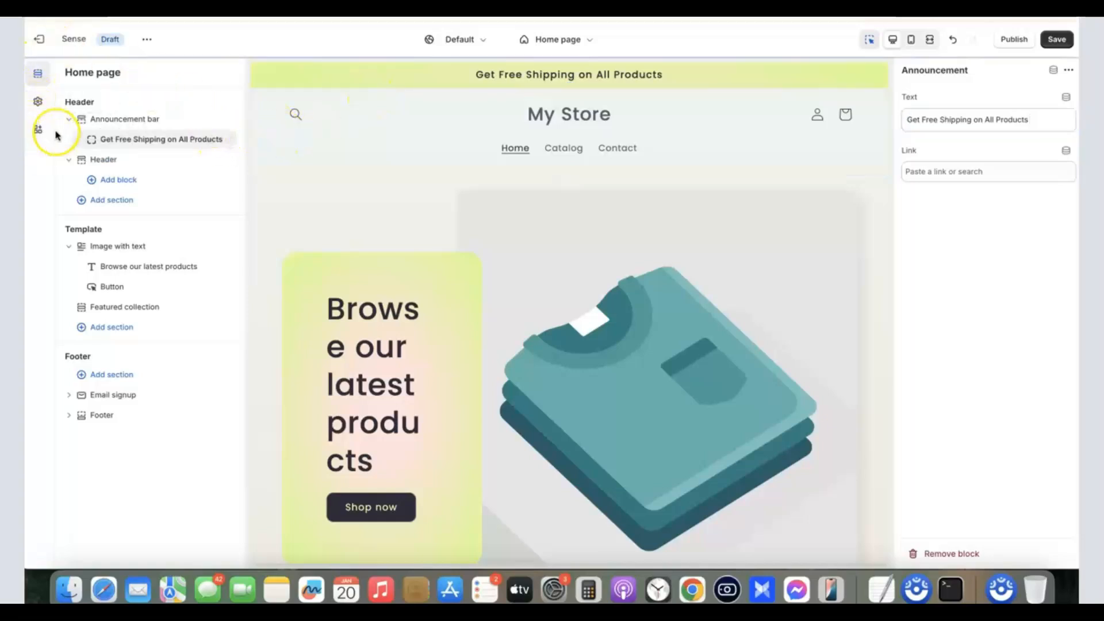
Step: Check the image picker for the store logo in the theme settings and close it without choosing an image
left_click(39, 104)
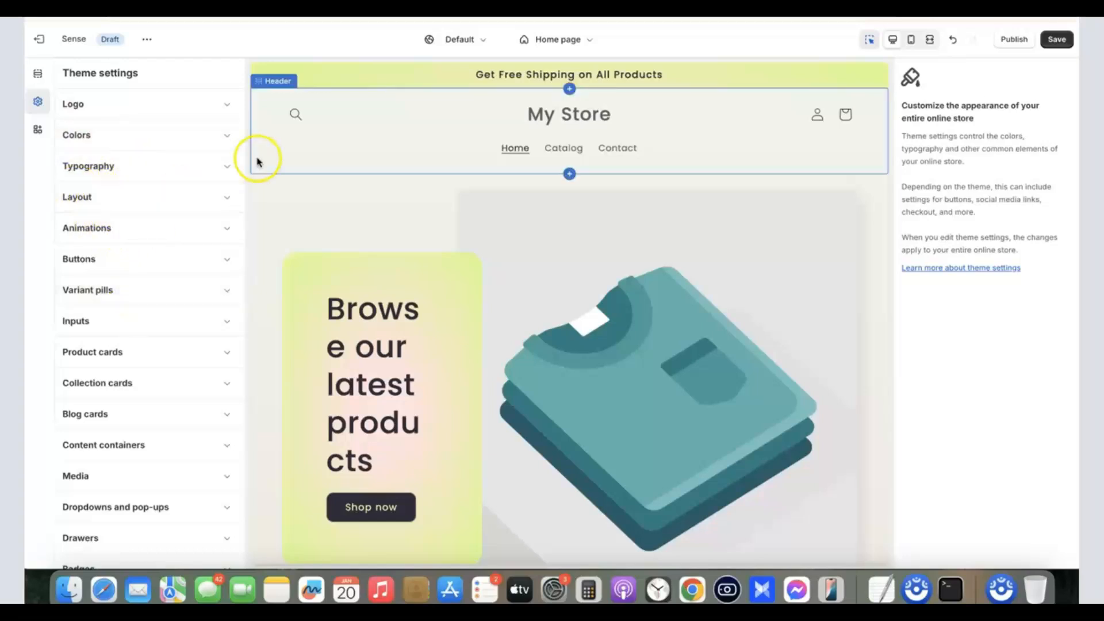
left_click(91, 111)
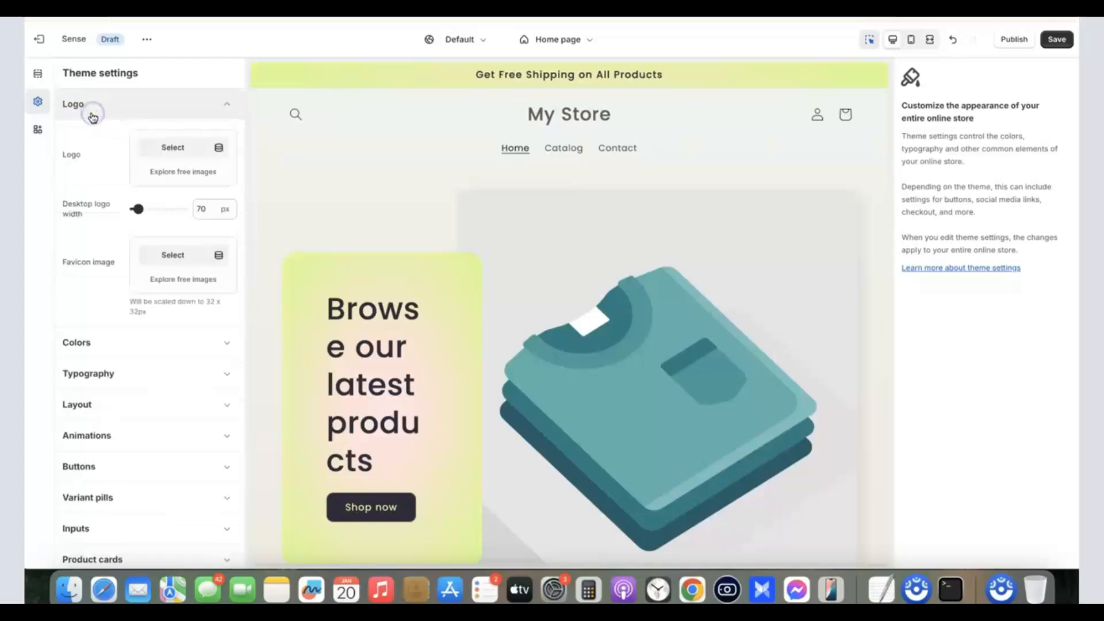
left_click(173, 148)
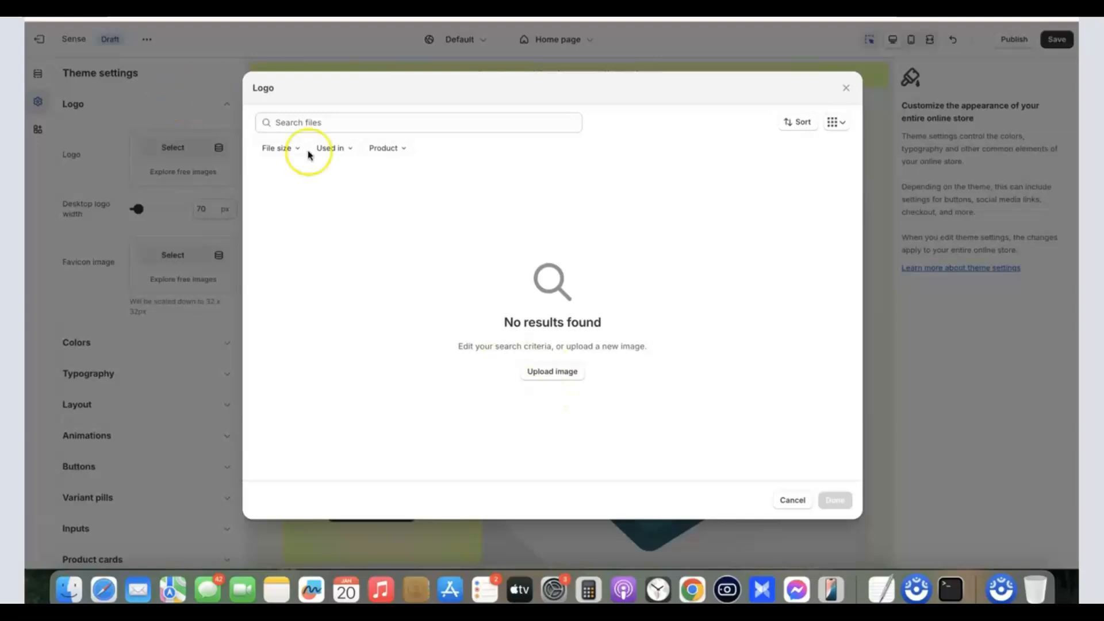
left_click(794, 499)
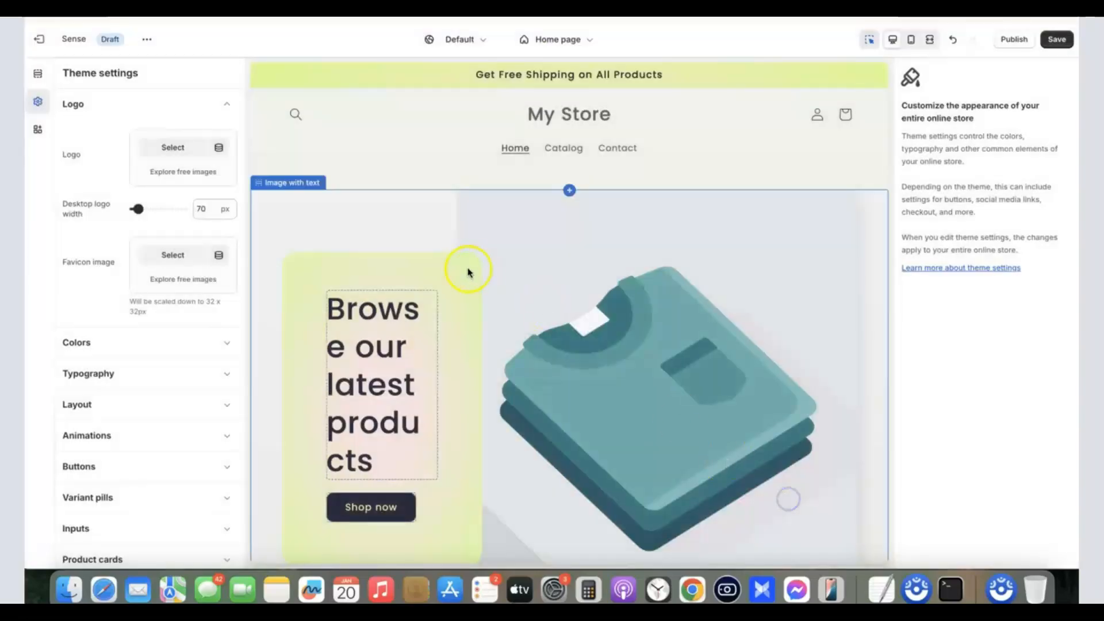
Step: Expand the theme's color settings to view the available color schemes
left_click(37, 101)
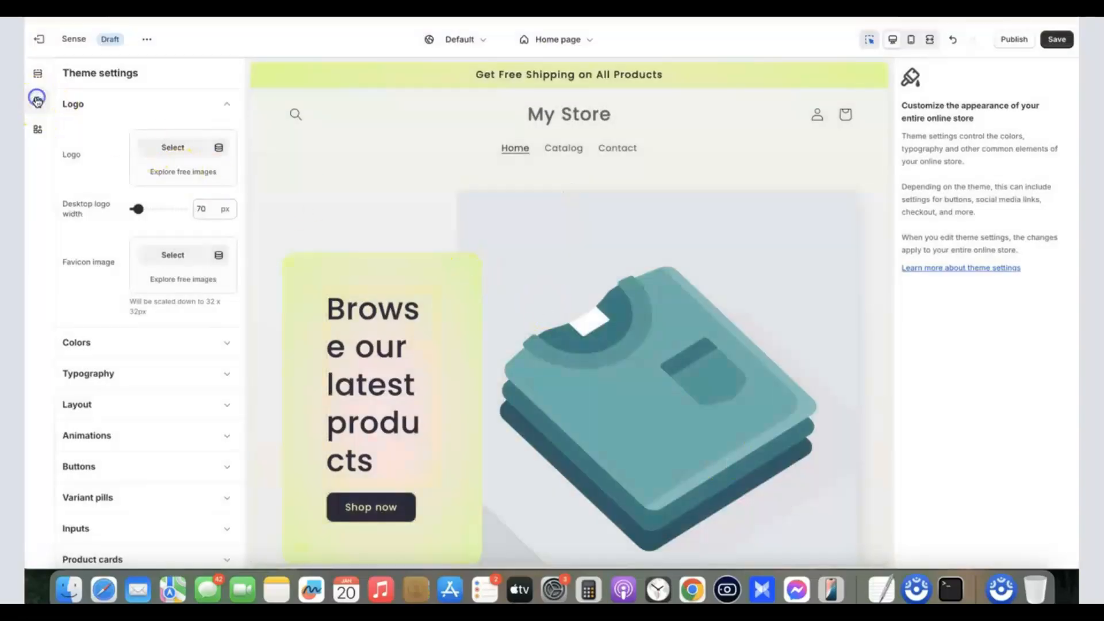
left_click(37, 102)
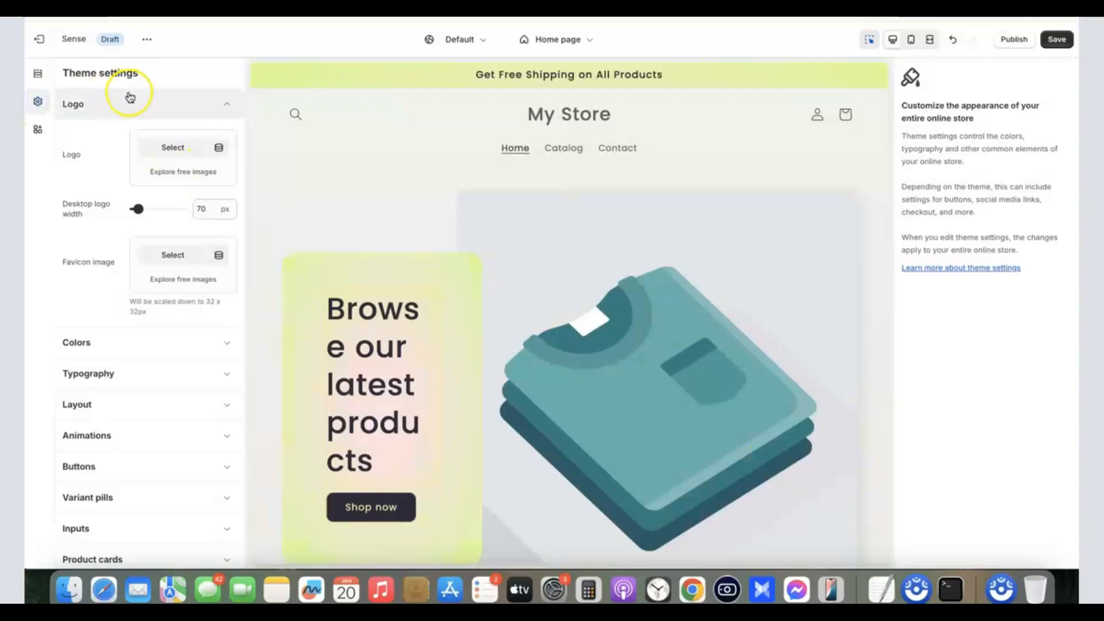
scroll(90, 218, "down", 3)
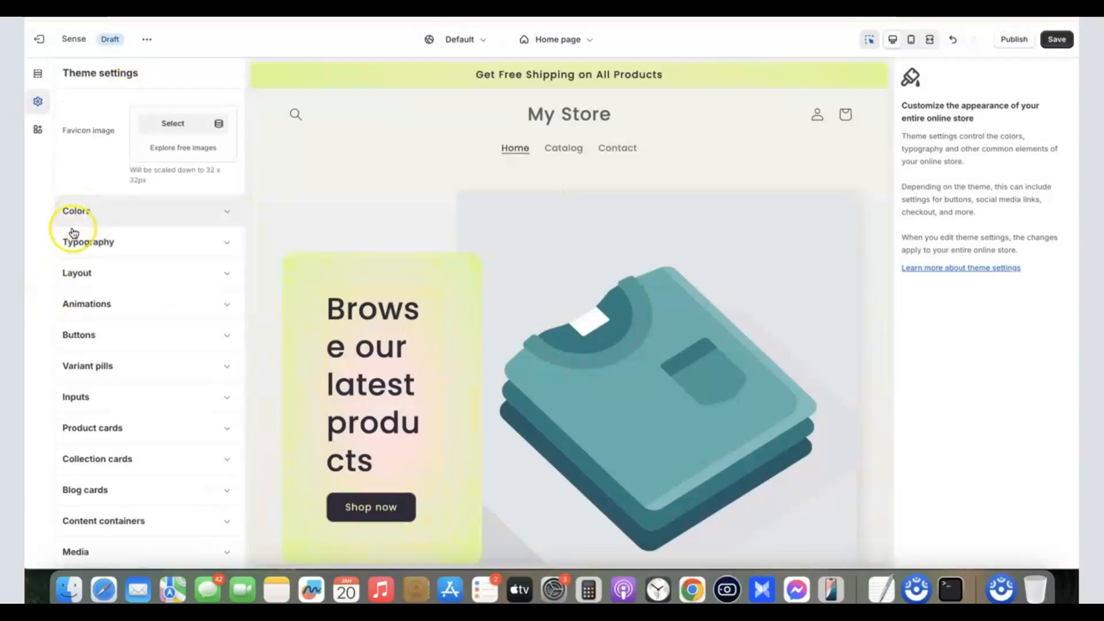
left_click(192, 218)
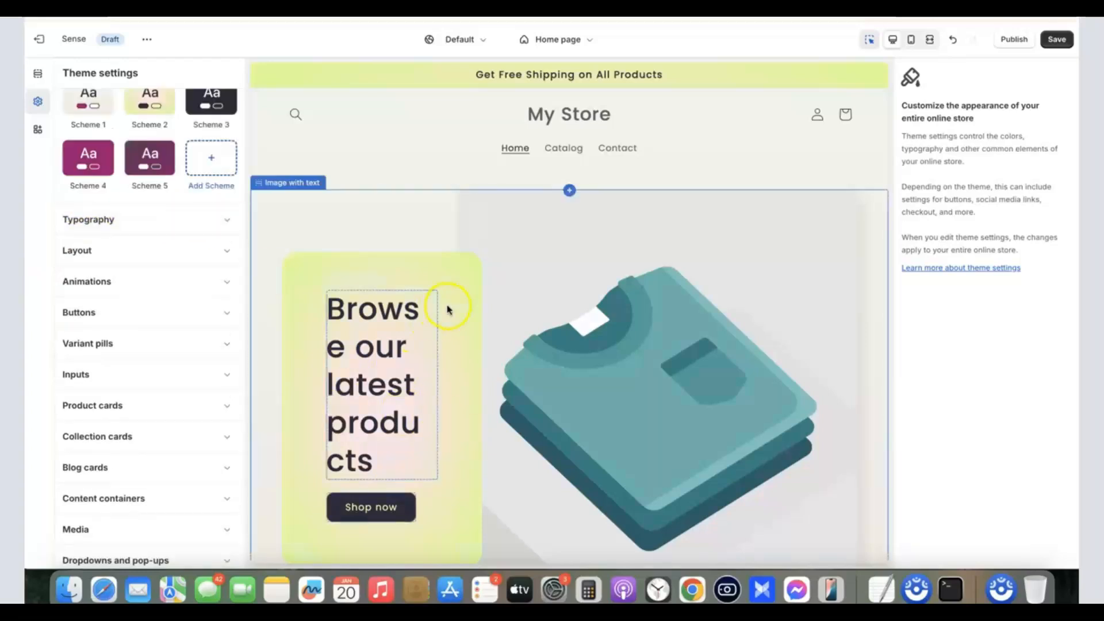
Step: Edit color Scheme 1 by darkening the first color stop of its background gradient to #717C67
scroll(409, 253, "down", 12)
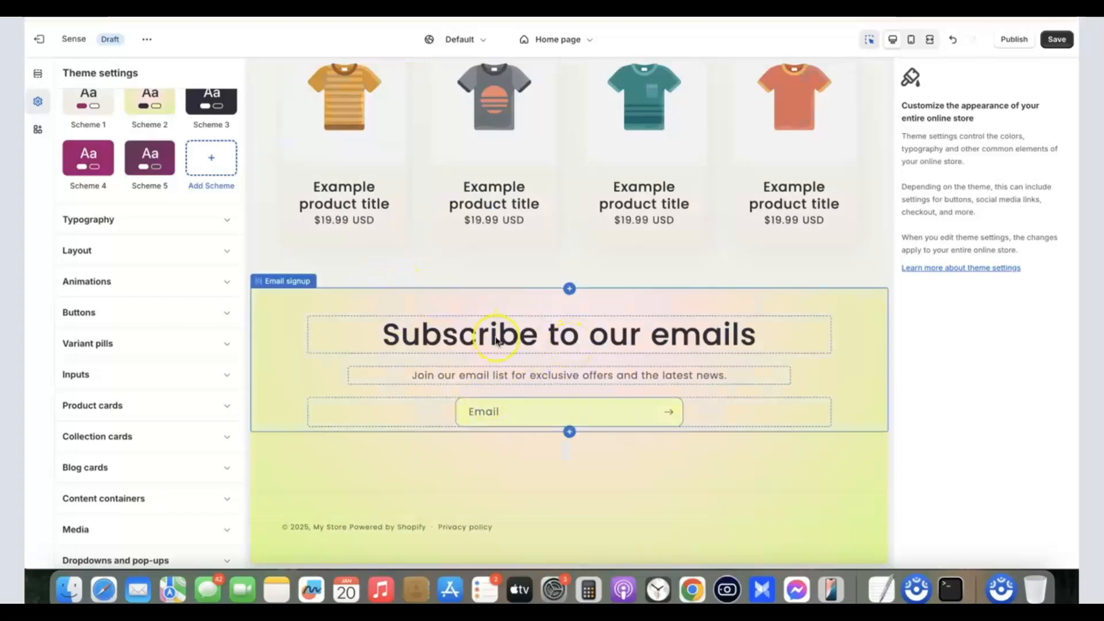
scroll(115, 154, "up", 3)
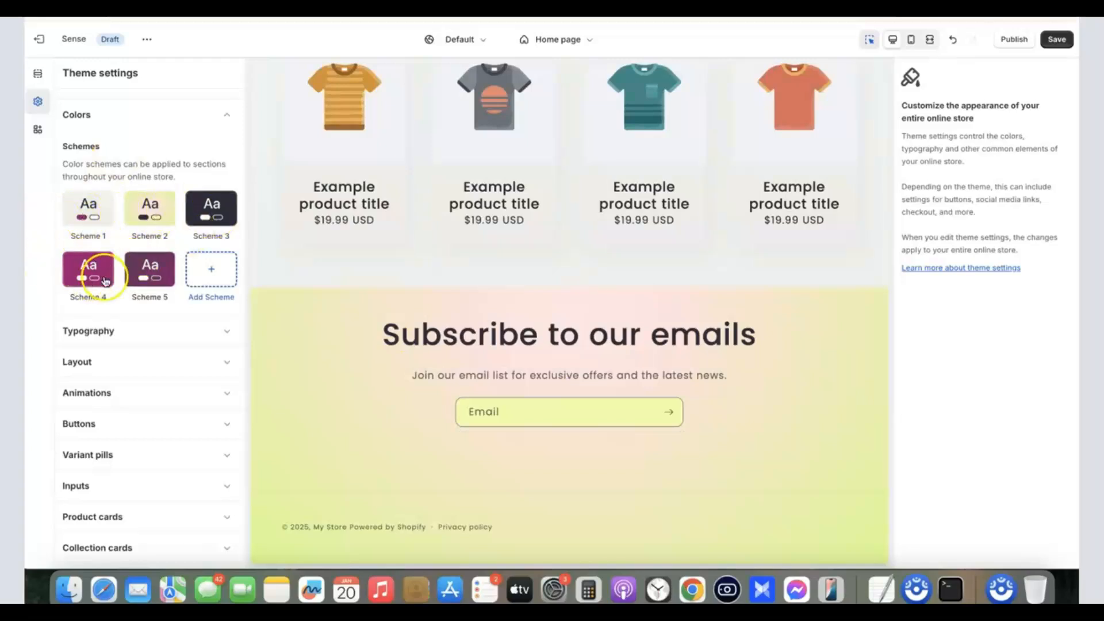
left_click(89, 210)
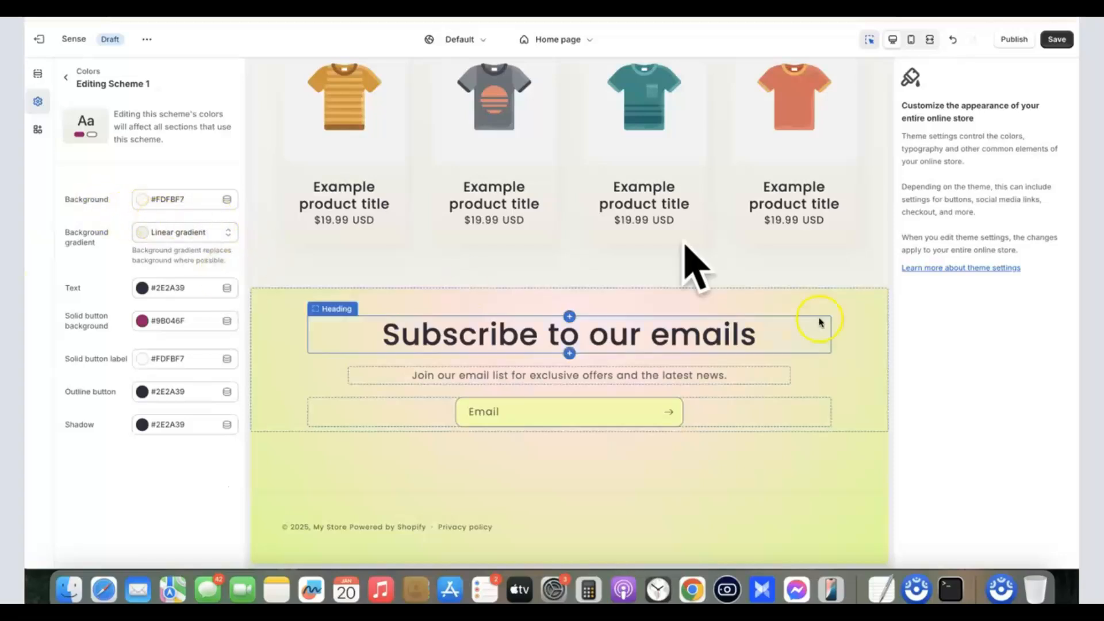
left_click(144, 235)
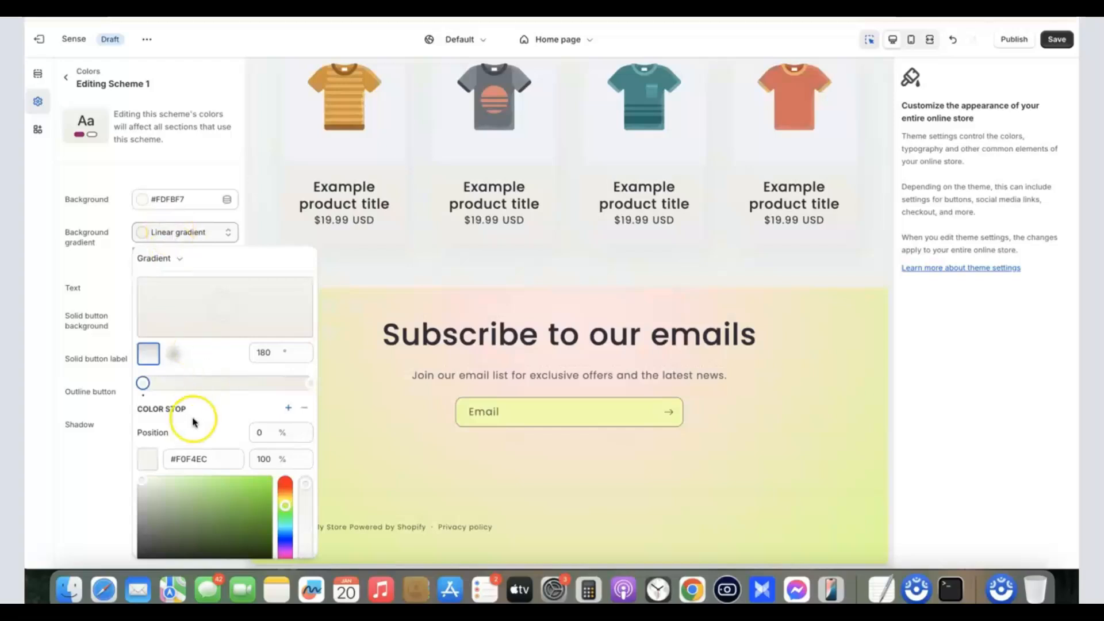
left_click_drag(151, 494, 159, 535)
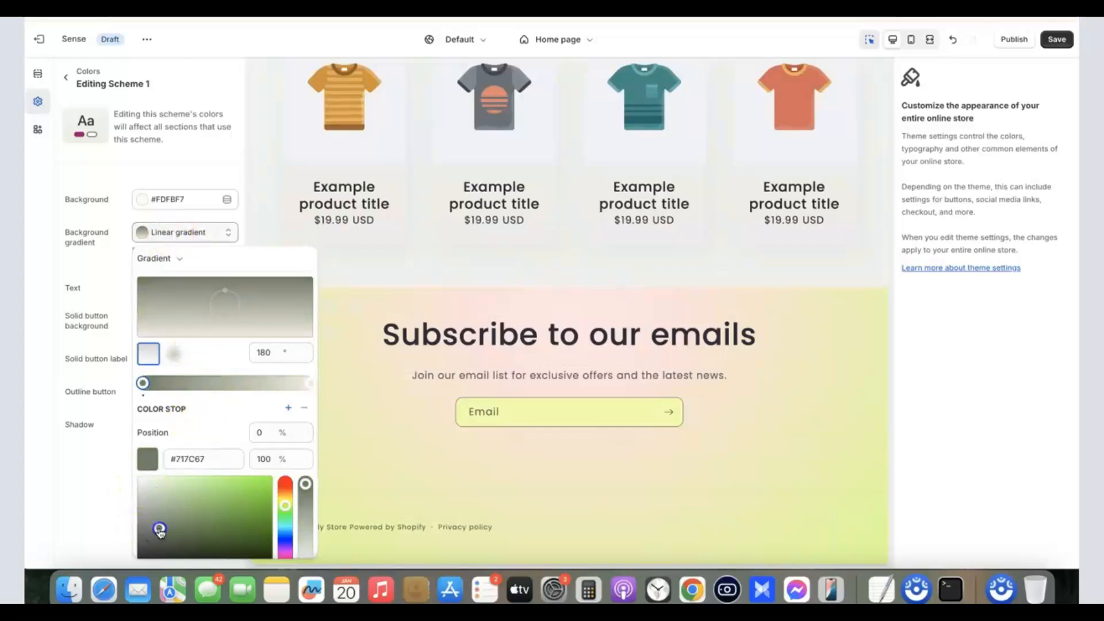
Step: Remove the background gradient from Scheme 1 and return to the theme settings
scroll(253, 493, "down", 5)
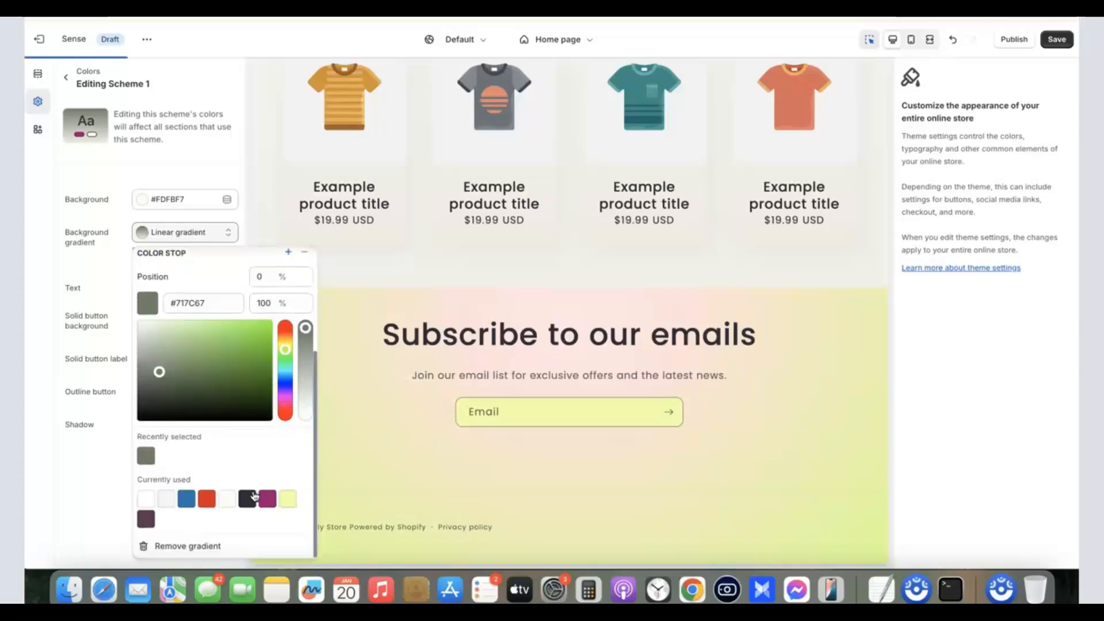
left_click(191, 547)
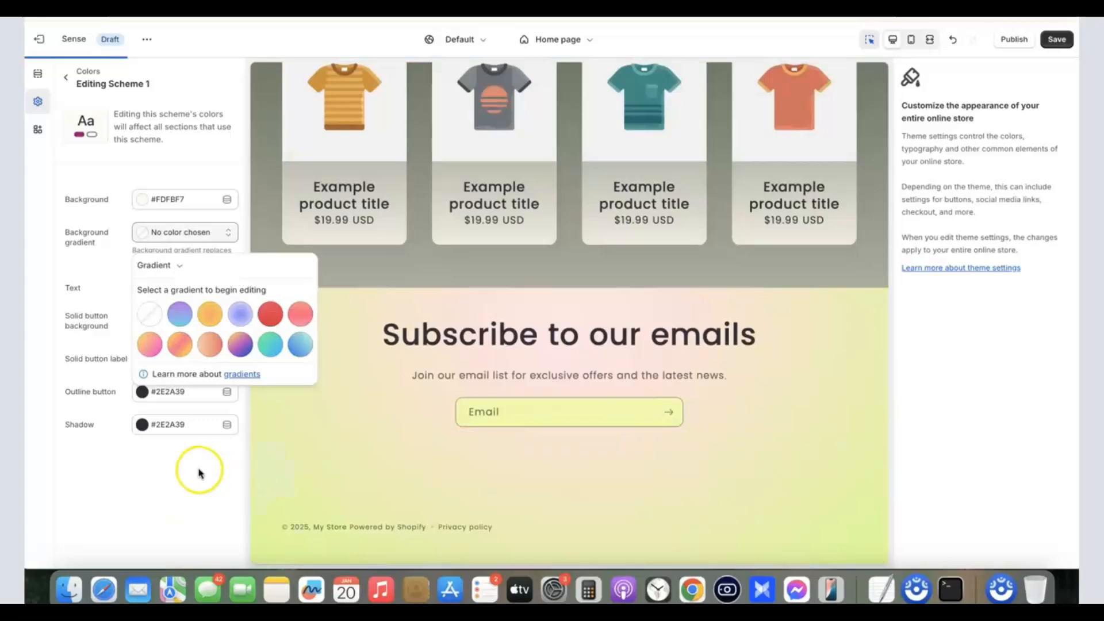
left_click(199, 473)
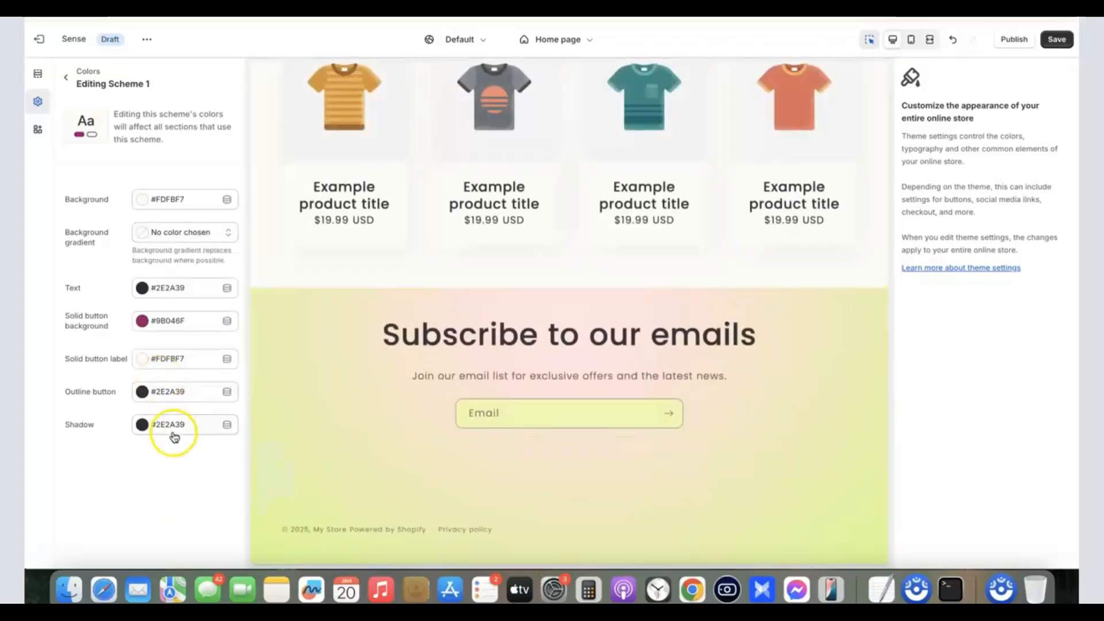
left_click(65, 77)
Step: Review the home page preview from the header down to the featured products
scroll(105, 147, "down", 3)
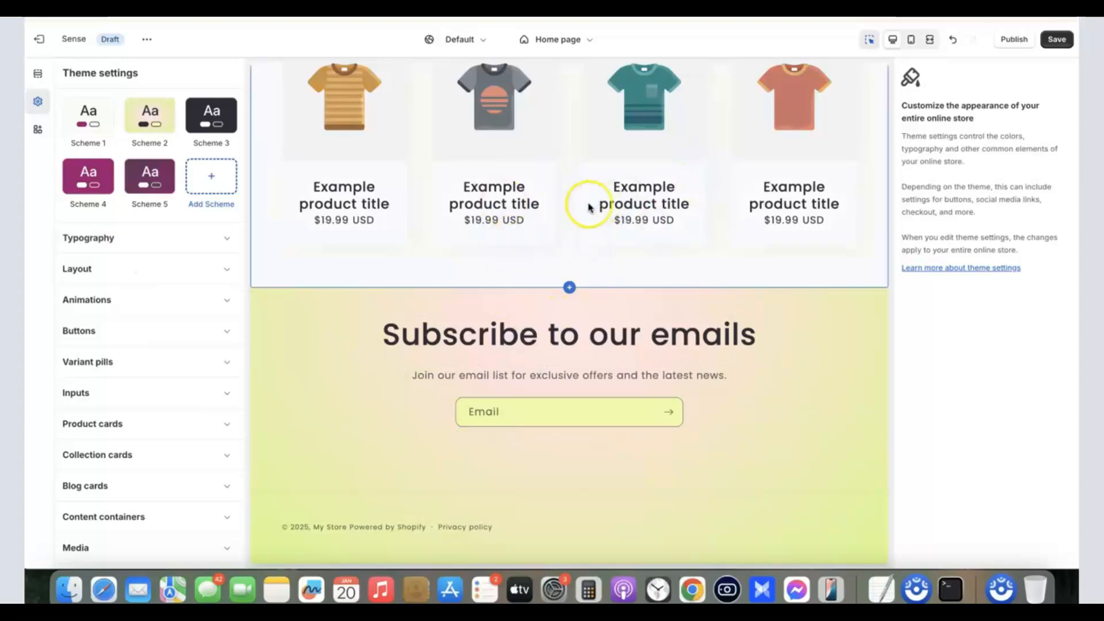
scroll(585, 204, "up", 5)
scroll(588, 208, "up", 10)
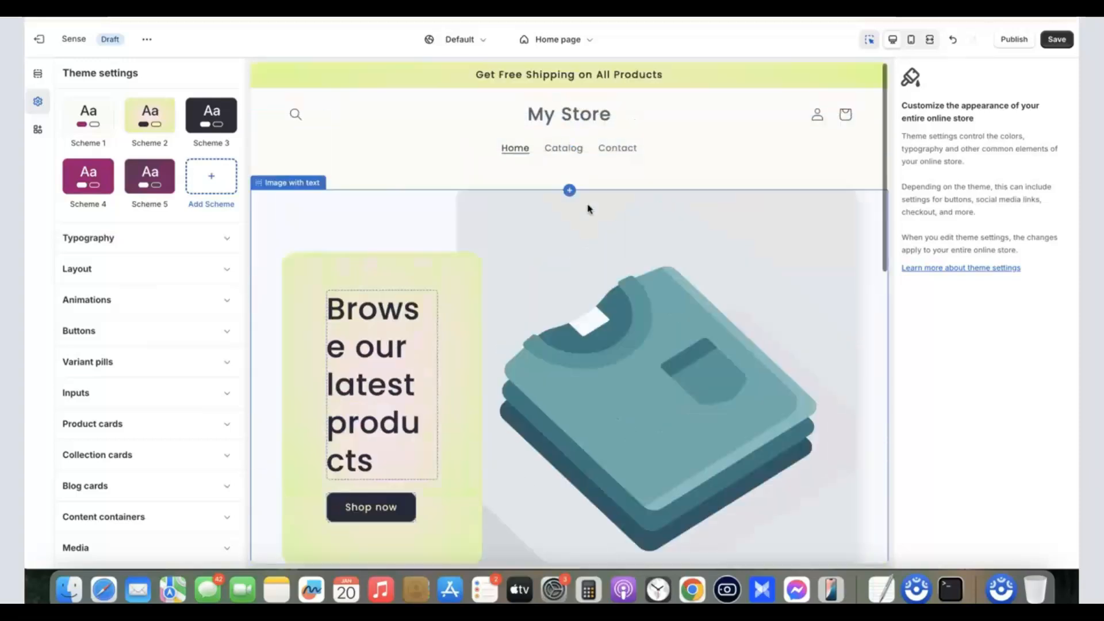
scroll(138, 270, "down", 2)
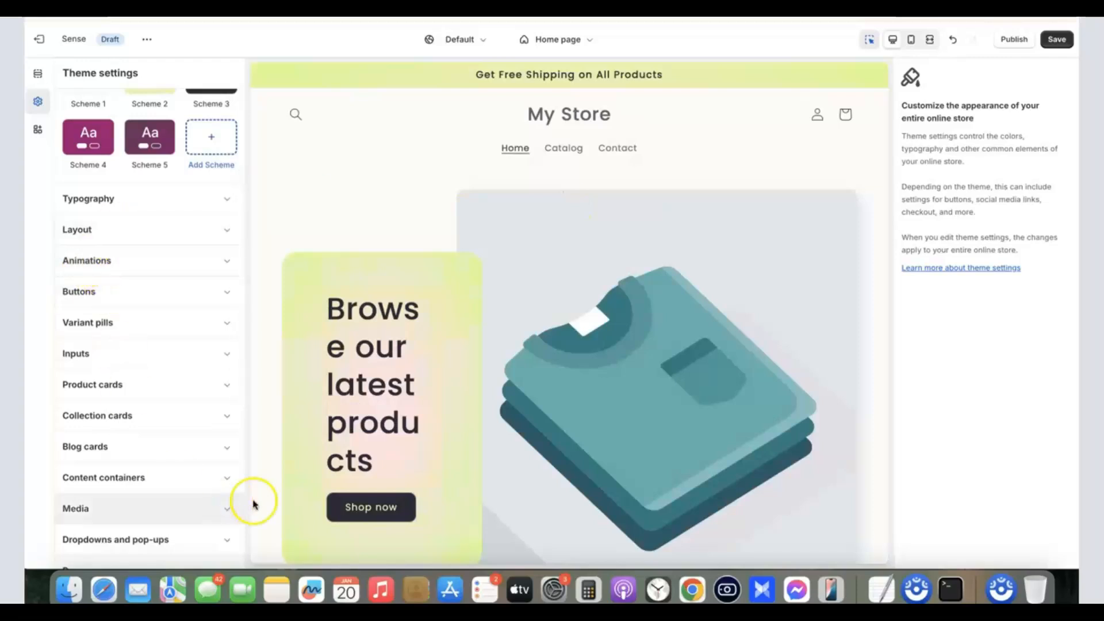
scroll(377, 483, "down", 3)
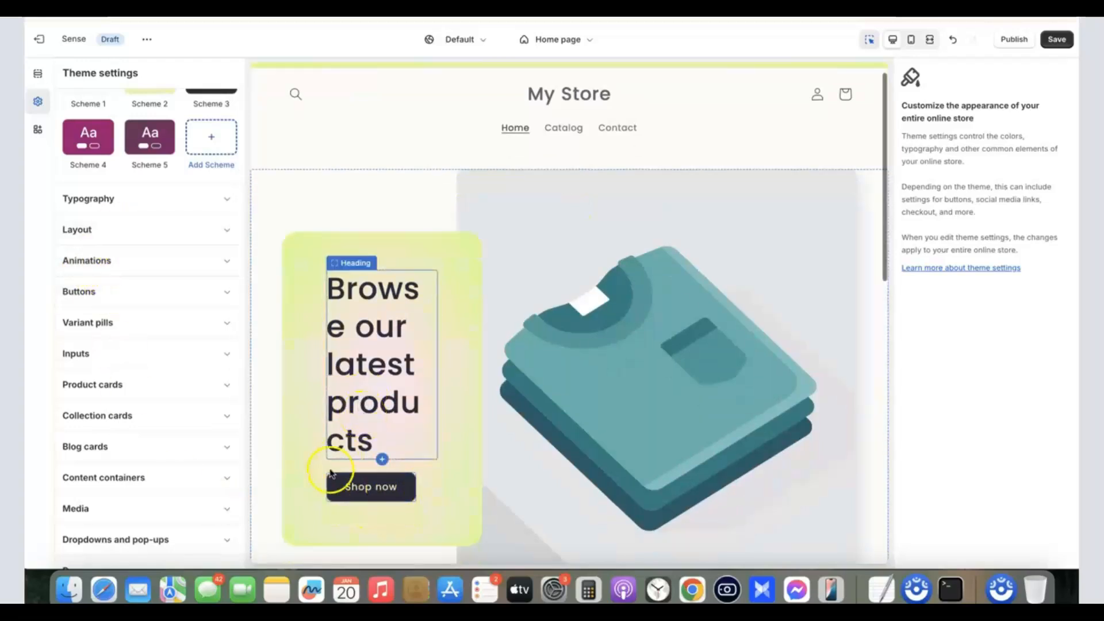
scroll(371, 475, "down", 5)
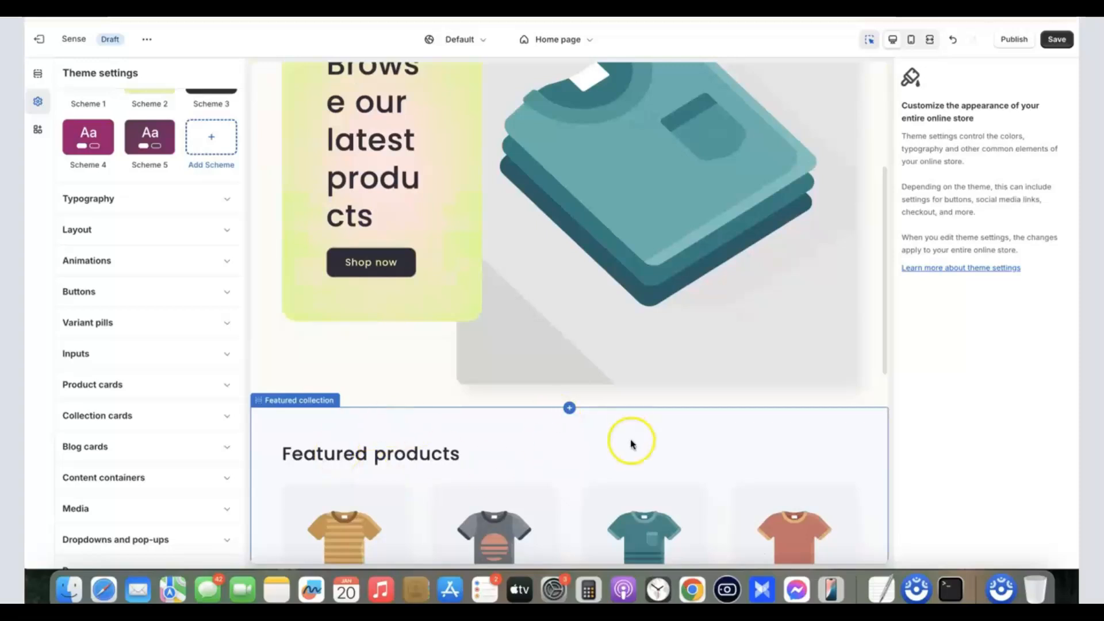
scroll(574, 426, "down", 5)
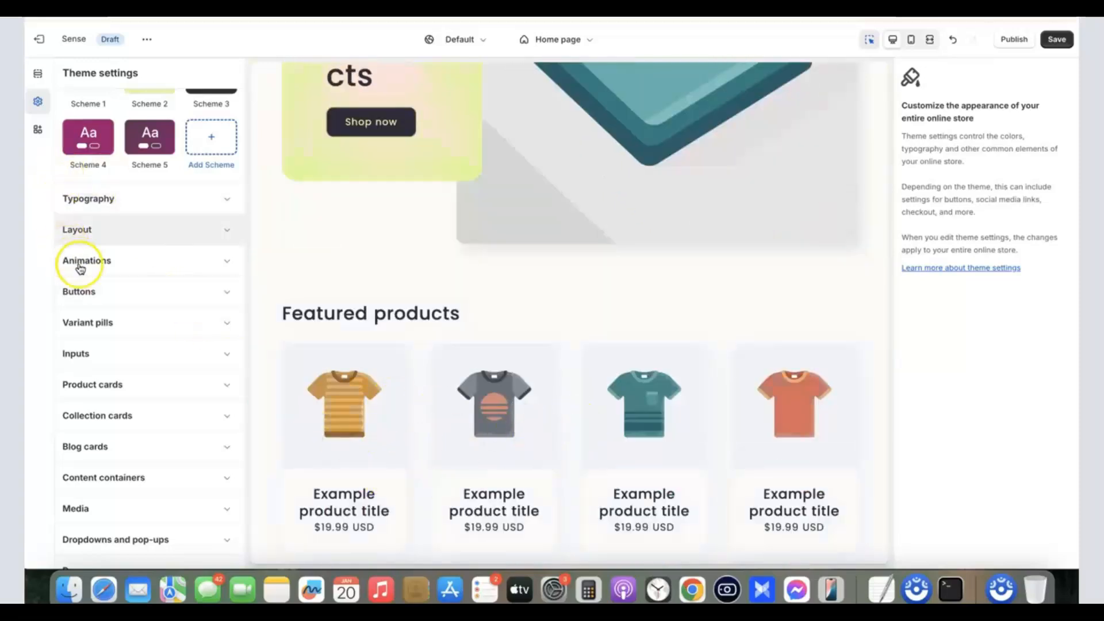
Step: Examine the theme's button border and shadow settings and the remaining theme settings categories
left_click(226, 292)
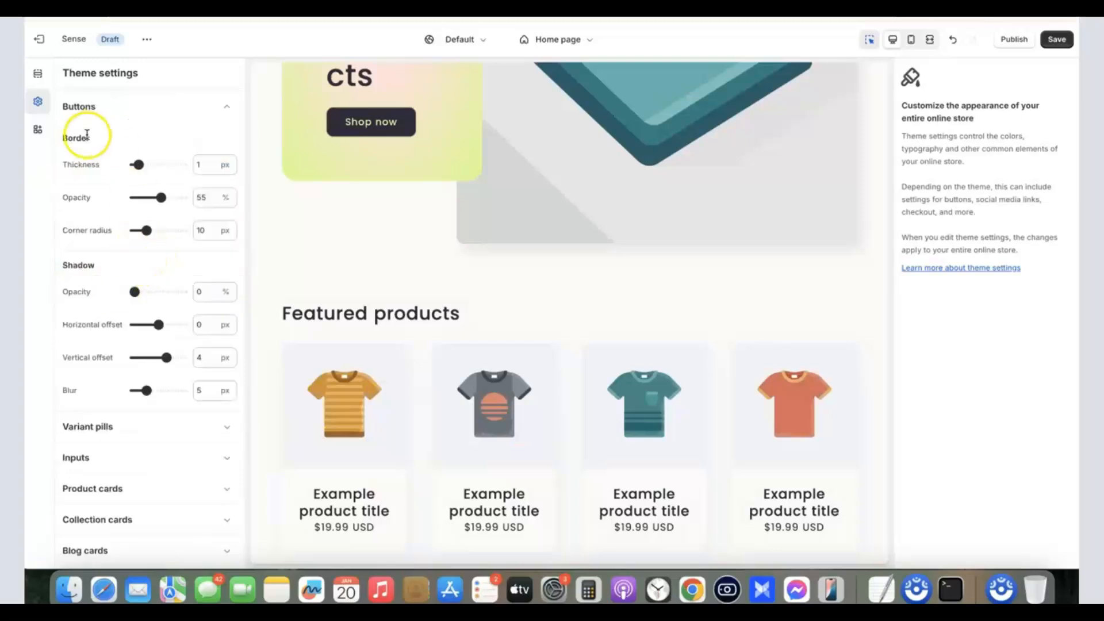
scroll(156, 302, "down", 8)
scroll(136, 313, "up", 10)
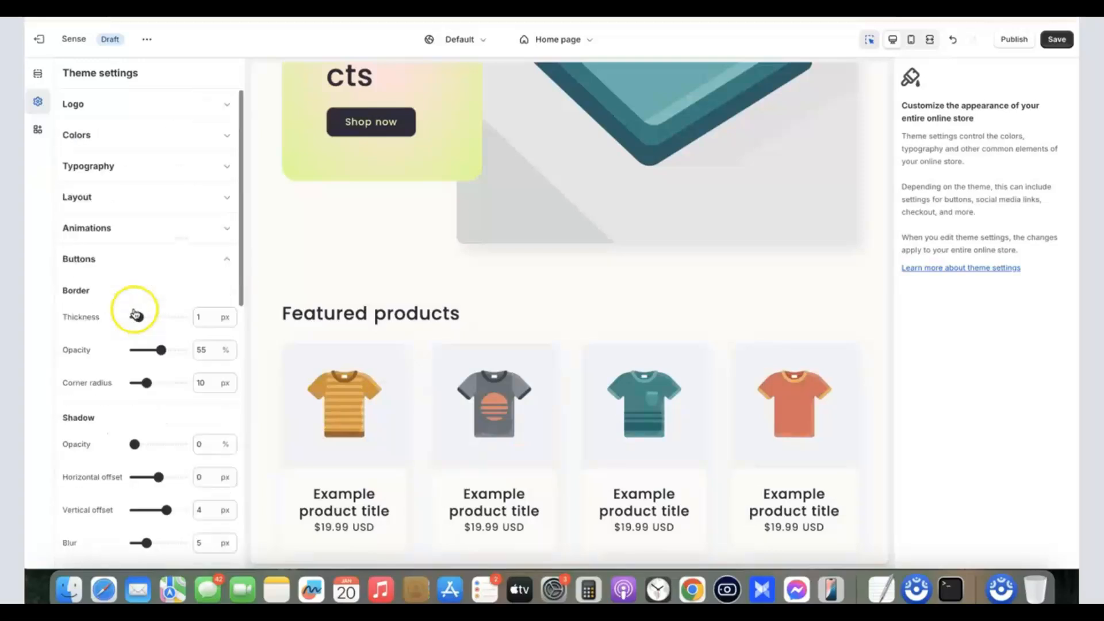
left_click(221, 264)
scroll(130, 254, "down", 2)
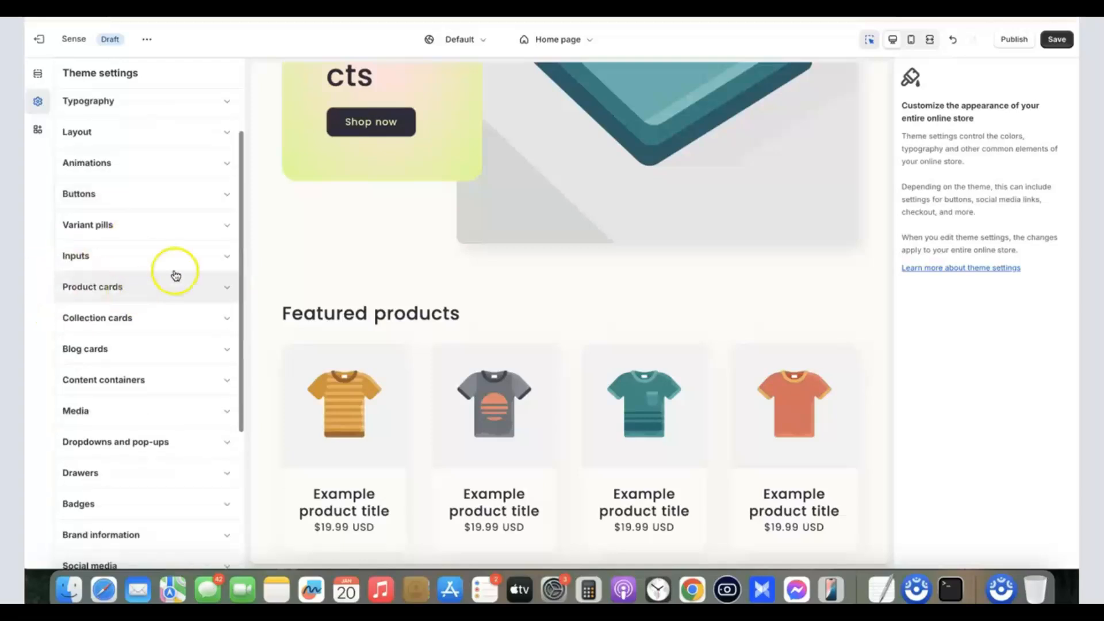
scroll(176, 275, "down", 7)
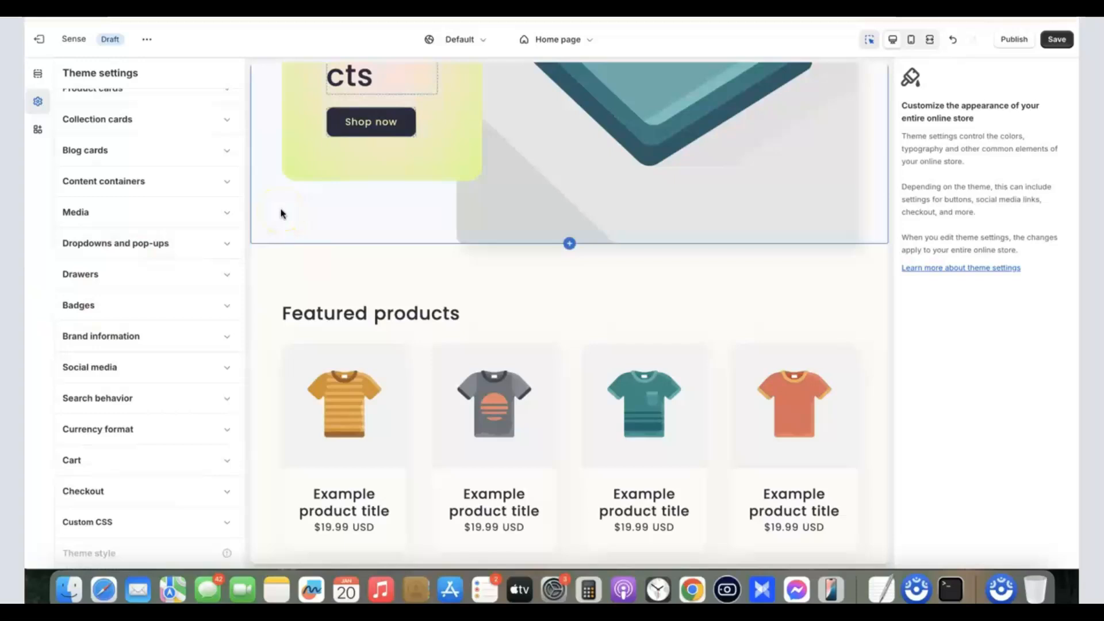
scroll(280, 213, "up", 7)
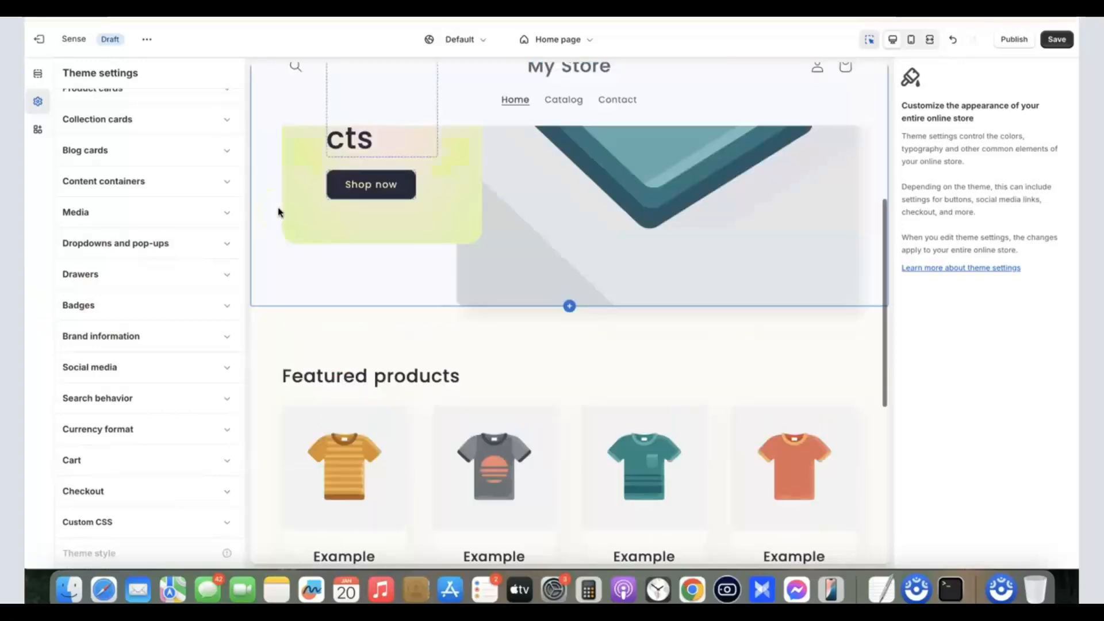
left_click(274, 183)
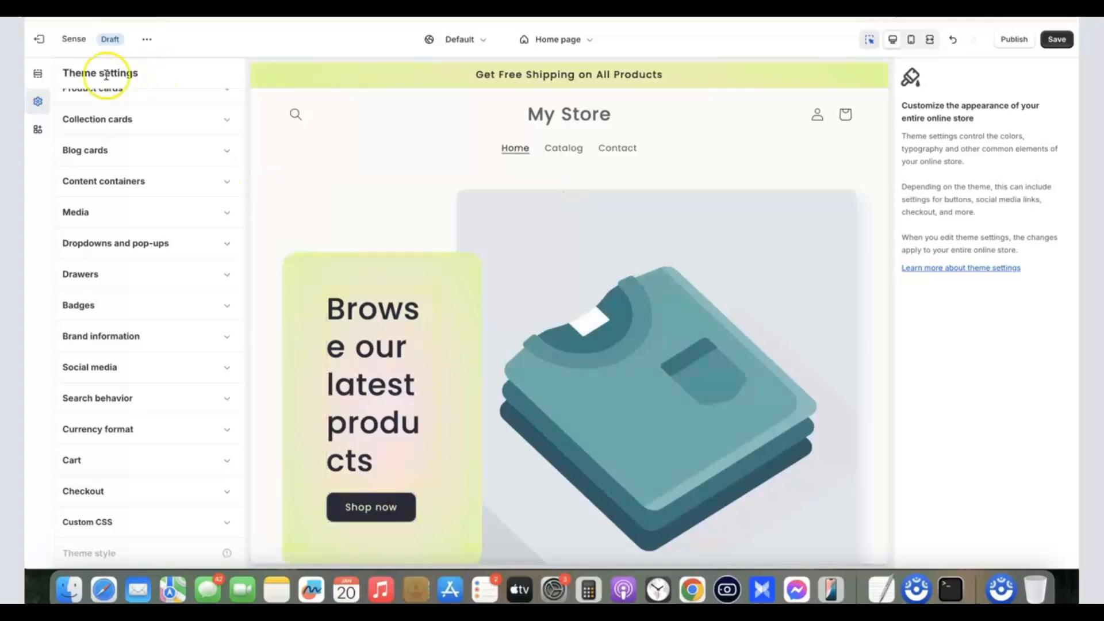
Step: Leave the theme editor, discarding the unsaved changes, and open the Shopify App Store from the app recommendations
left_click(37, 39)
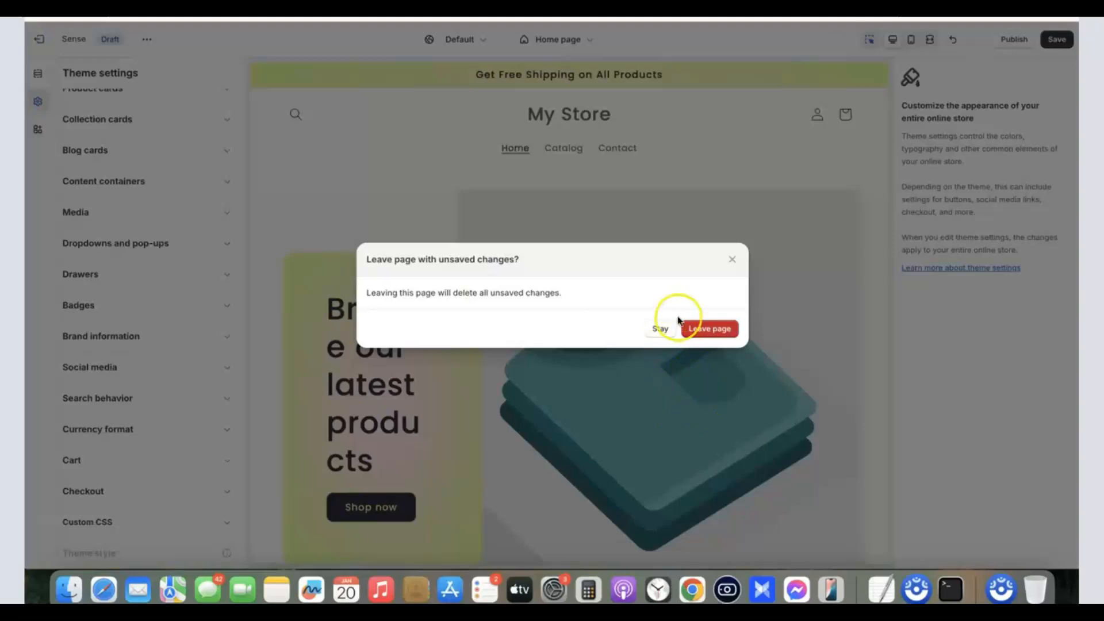
left_click(699, 329)
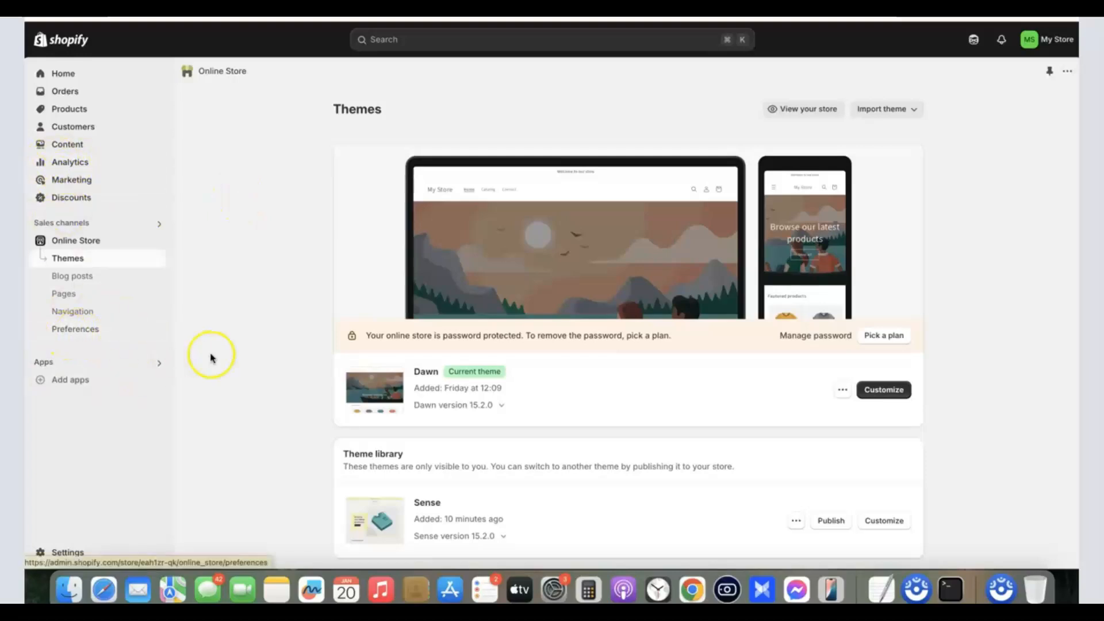
left_click(68, 383)
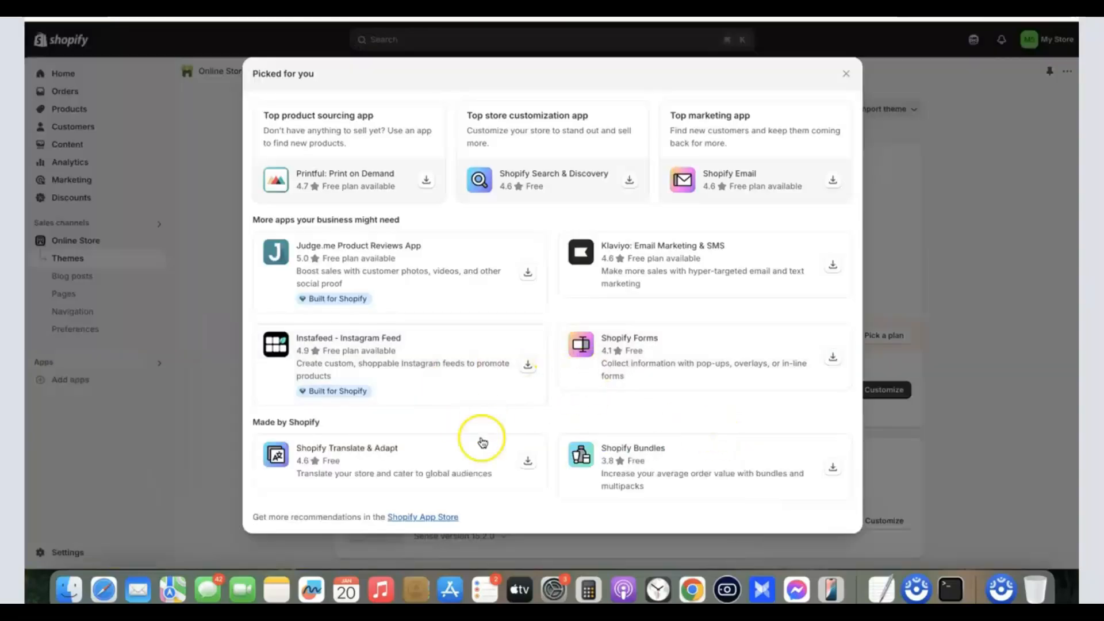
left_click(421, 518)
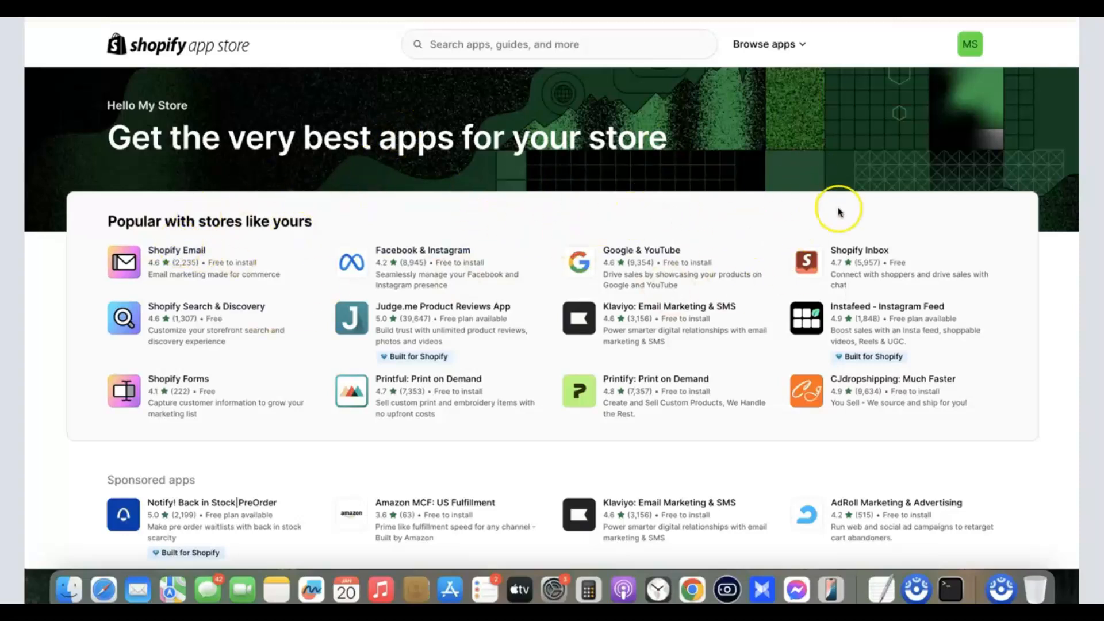
Step: Search the app store for "Dser" and open the DSers-AliExpress Dropshipping app page
scroll(636, 323, "down", 6)
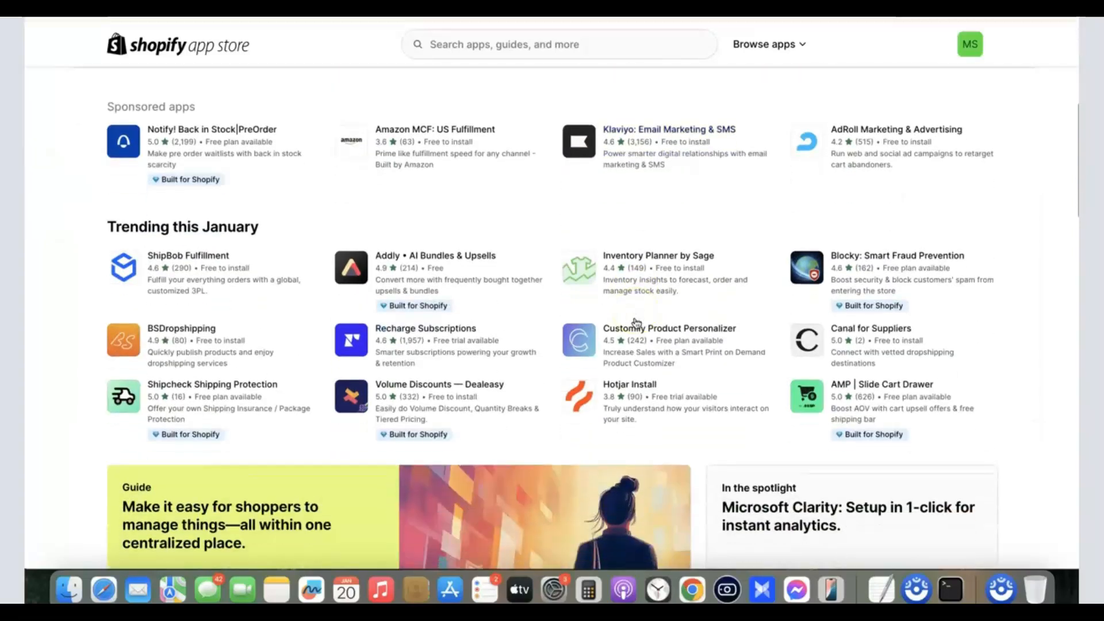
scroll(636, 323, "up", 6)
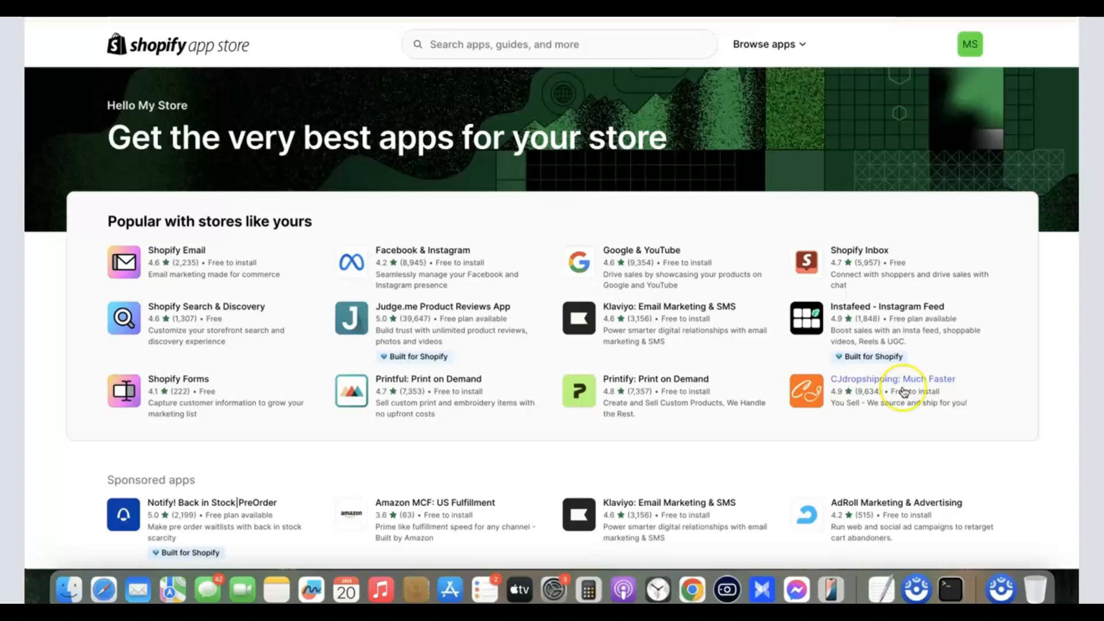
left_click(518, 45)
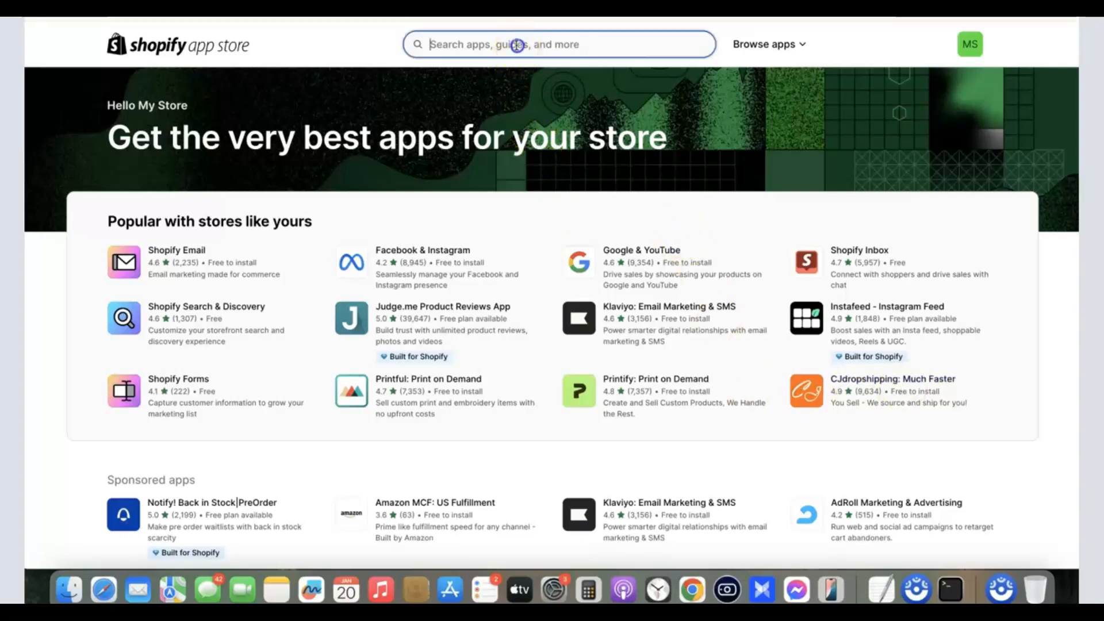
type("Dser")
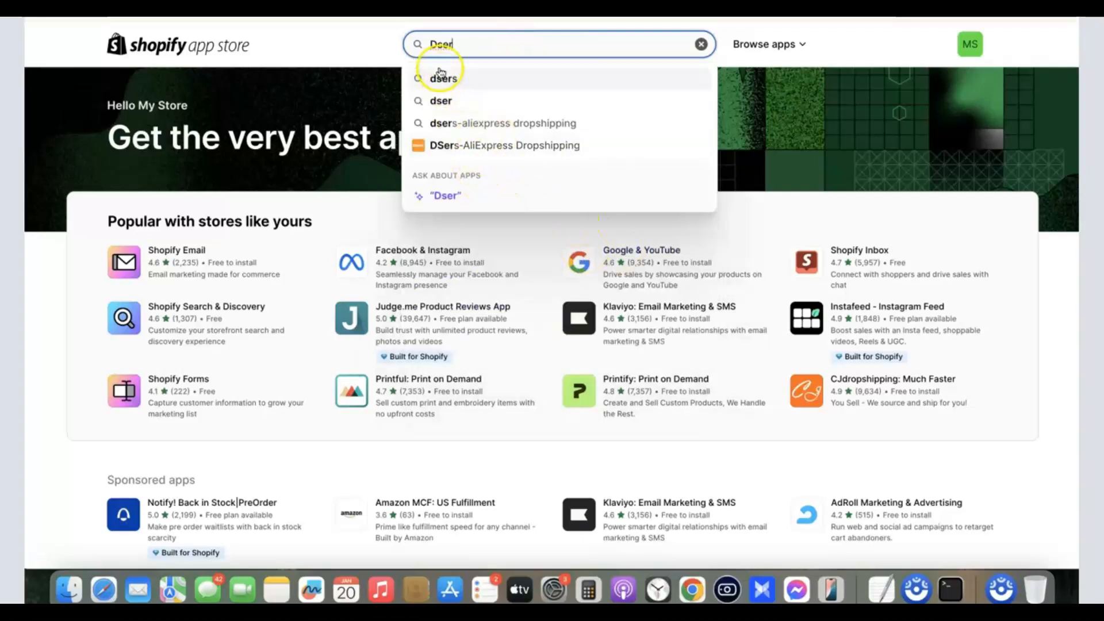
left_click(472, 145)
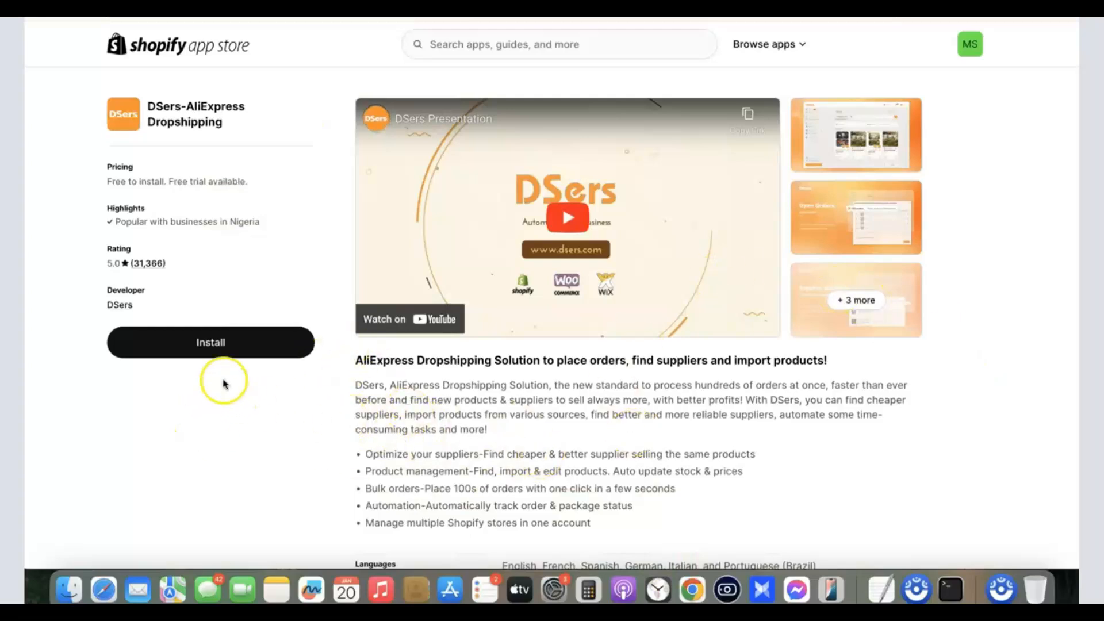
Step: Install DSers-AliExpress Dropshipping on the store and have DSers create an account automatically
left_click(211, 345)
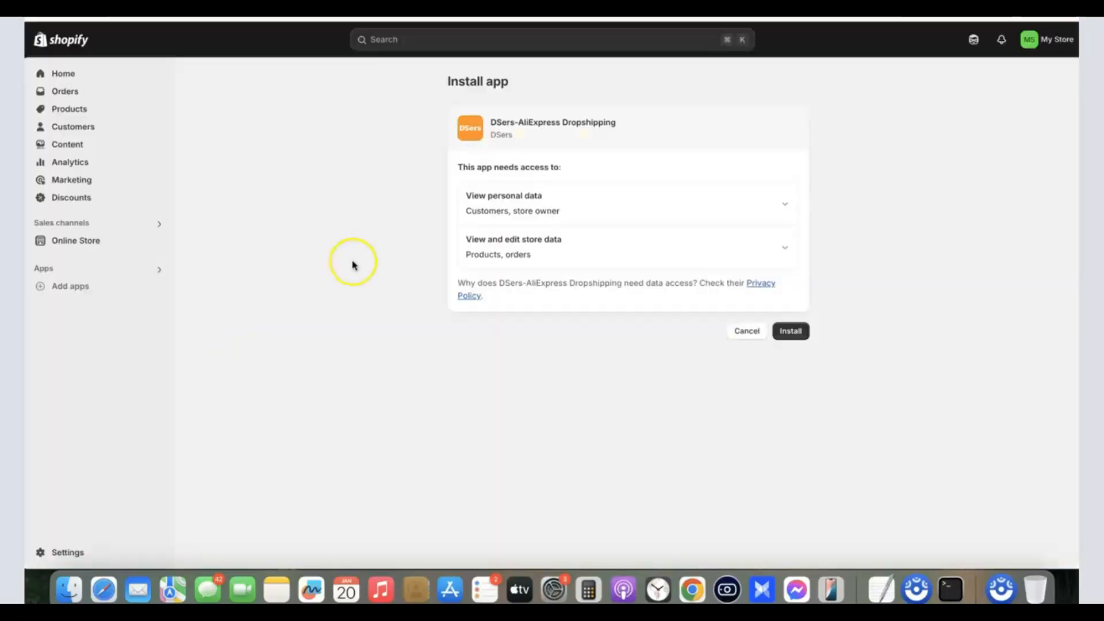
left_click(797, 337)
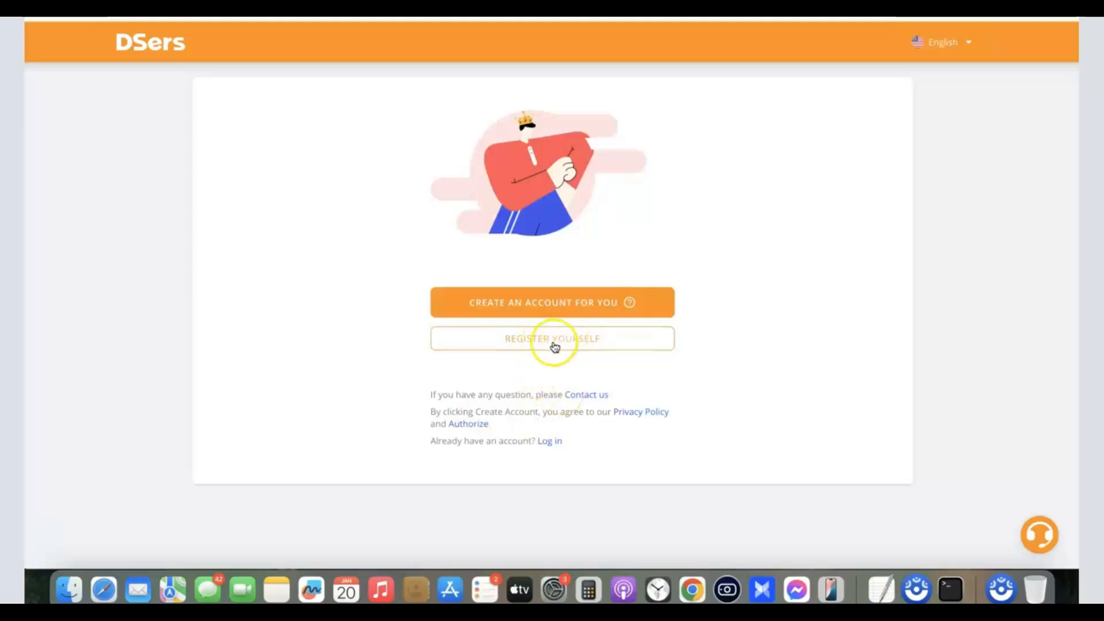
left_click(526, 308)
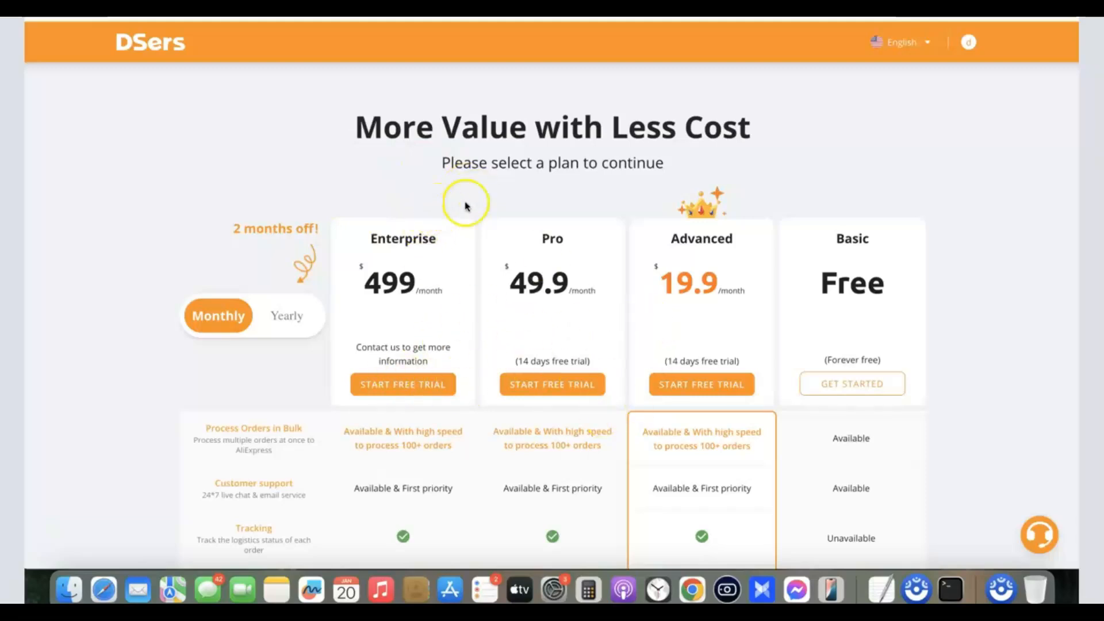
Step: Compare the DSers monthly plans and start with the free Basic plan
scroll(914, 186, "down", 2)
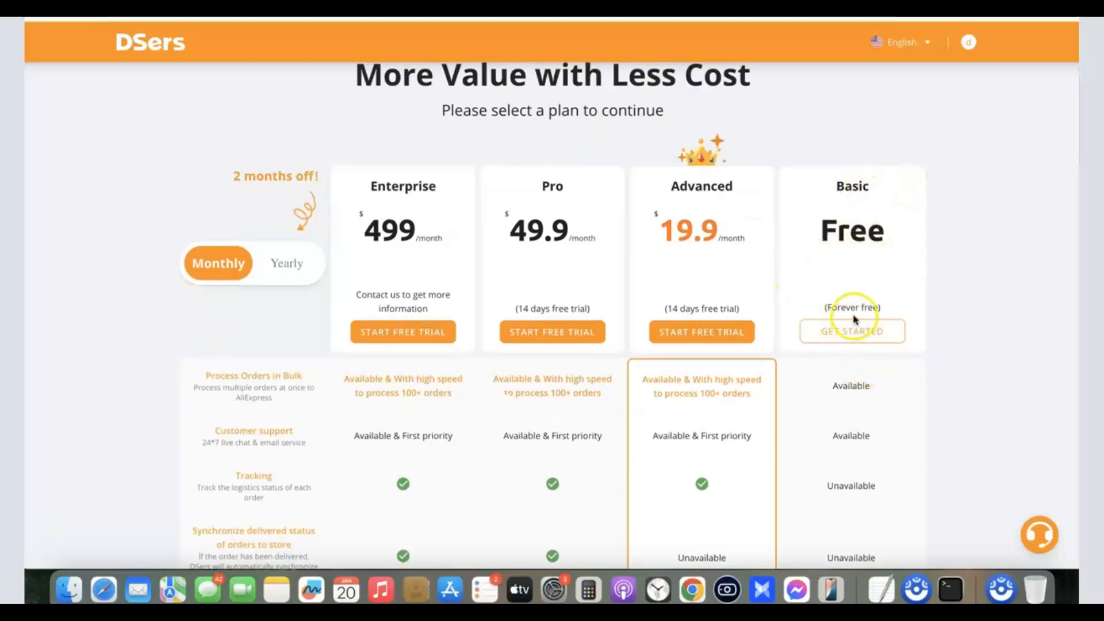
scroll(828, 283, "down", 1)
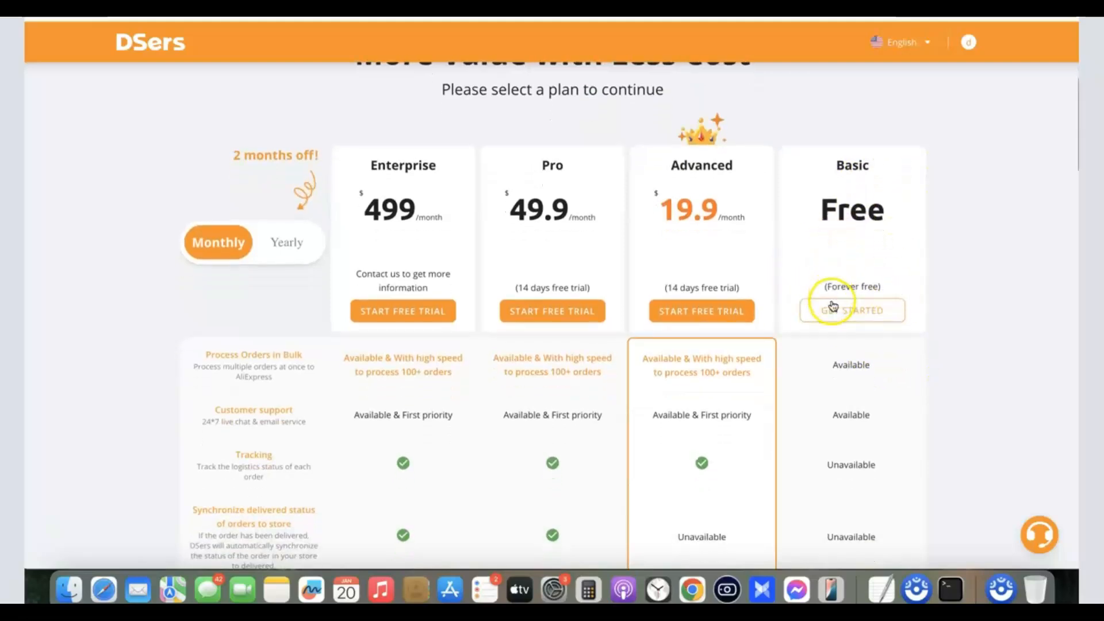
left_click(848, 312)
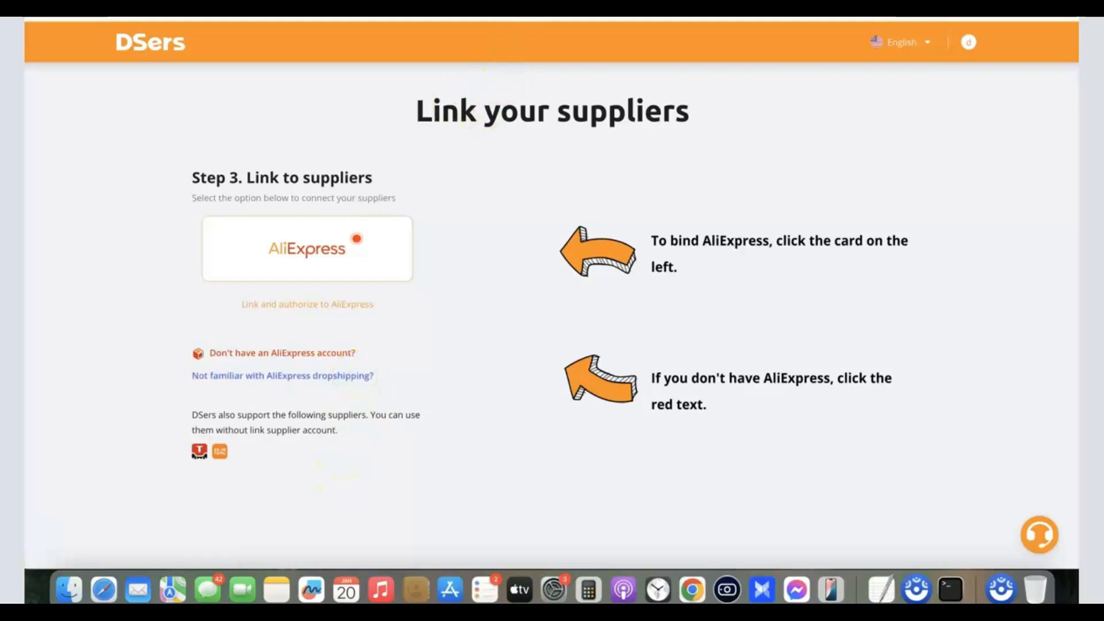
Step: Search Google for "aliexpress" in a new browser tab and open the AliExpress website
key("super+t")
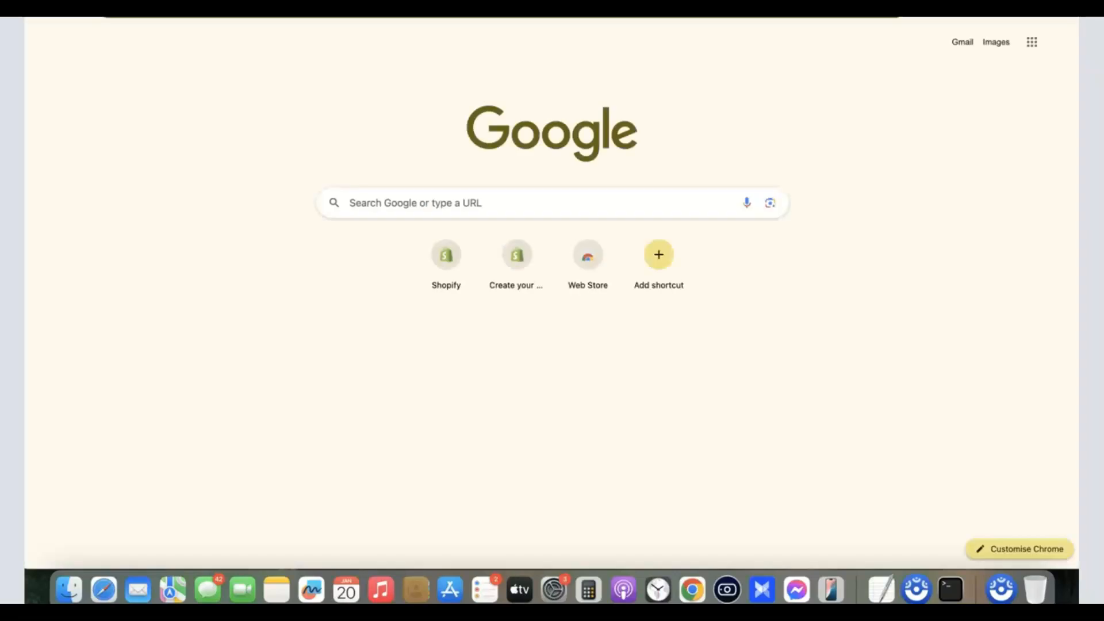
left_click(500, 17)
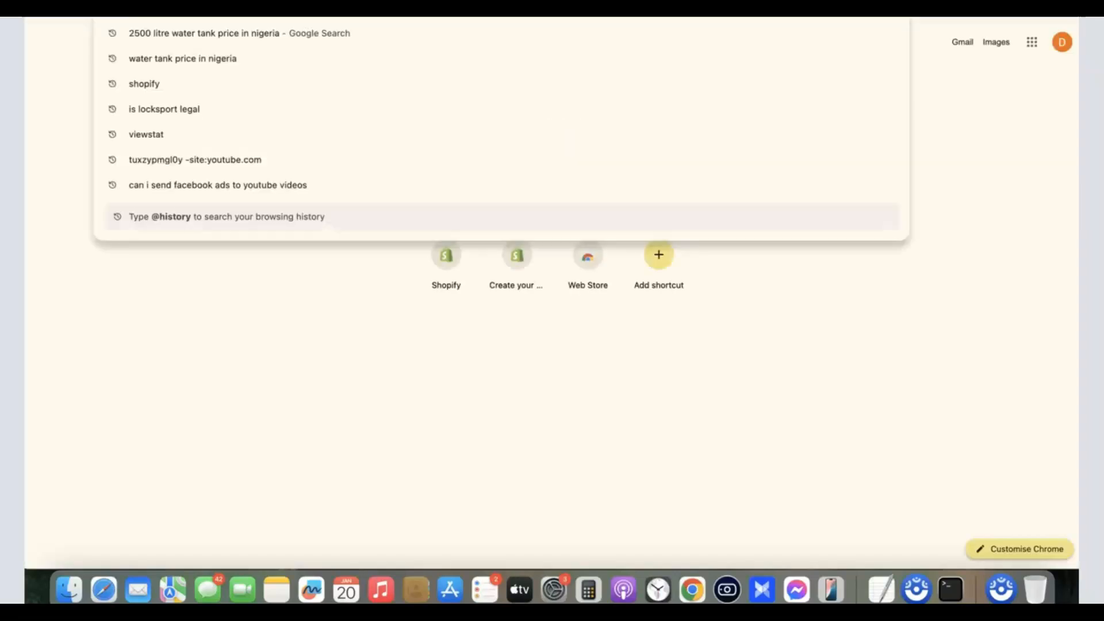
type("Alie")
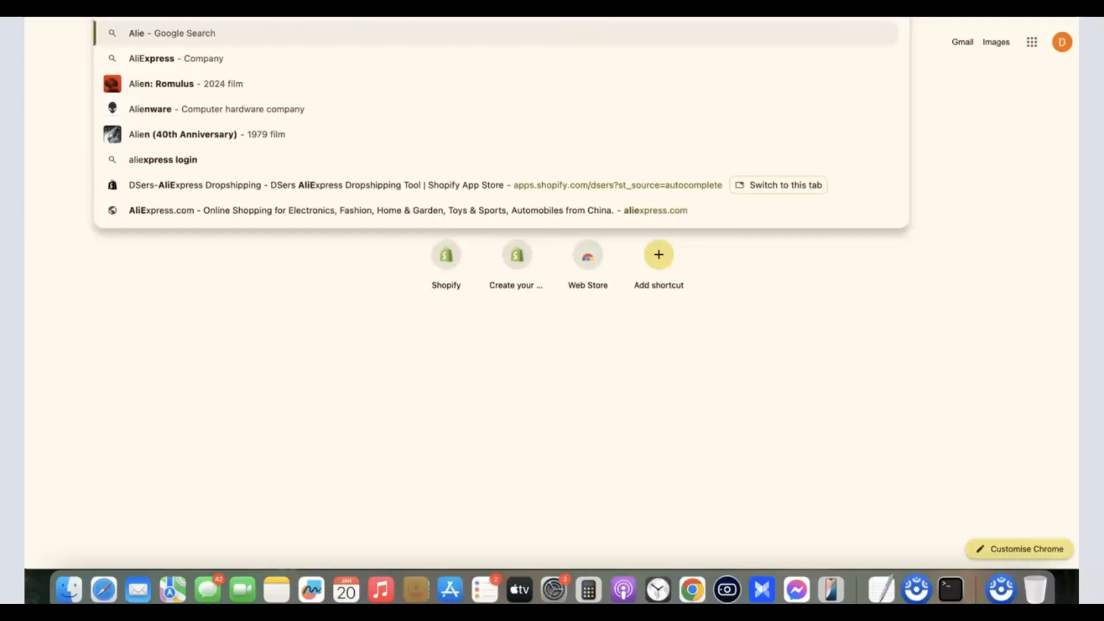
type("xpress")
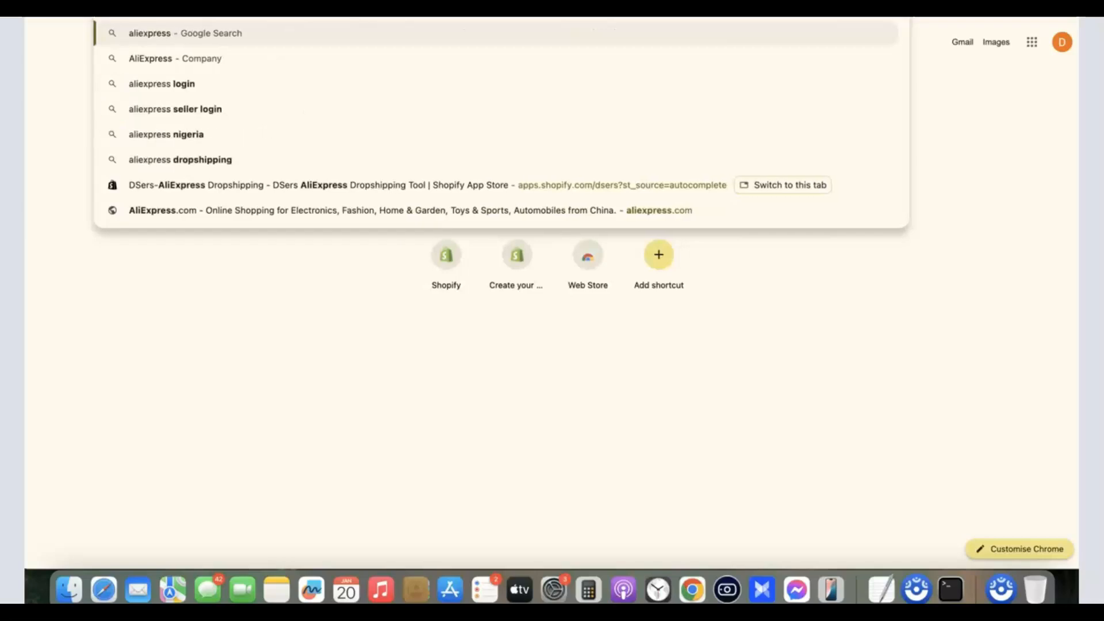
key("Return")
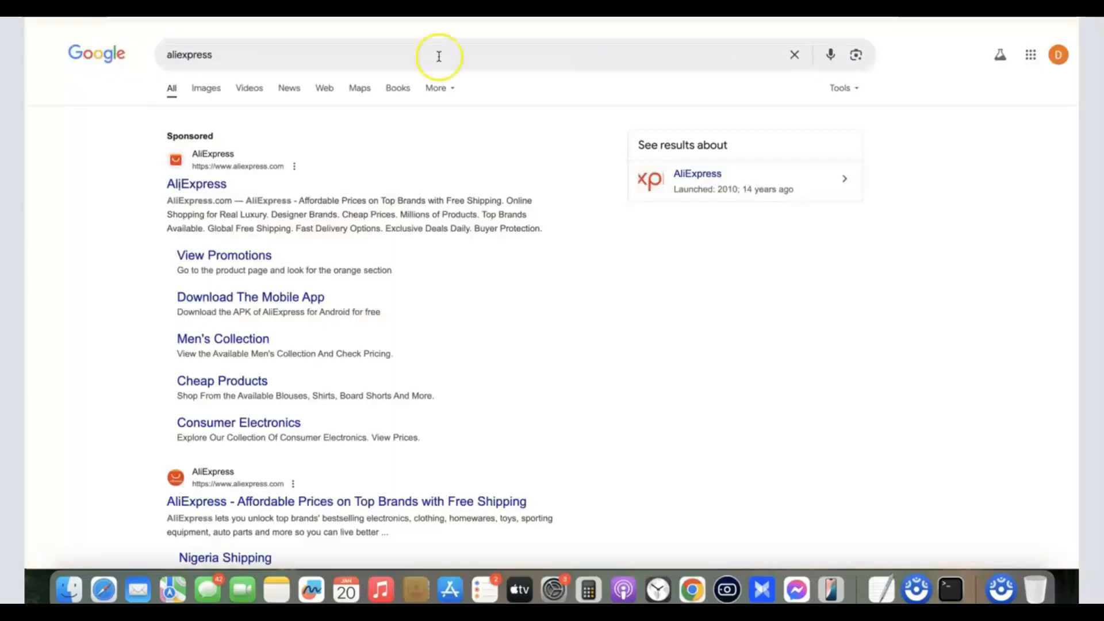
scroll(387, 226, "down", 5)
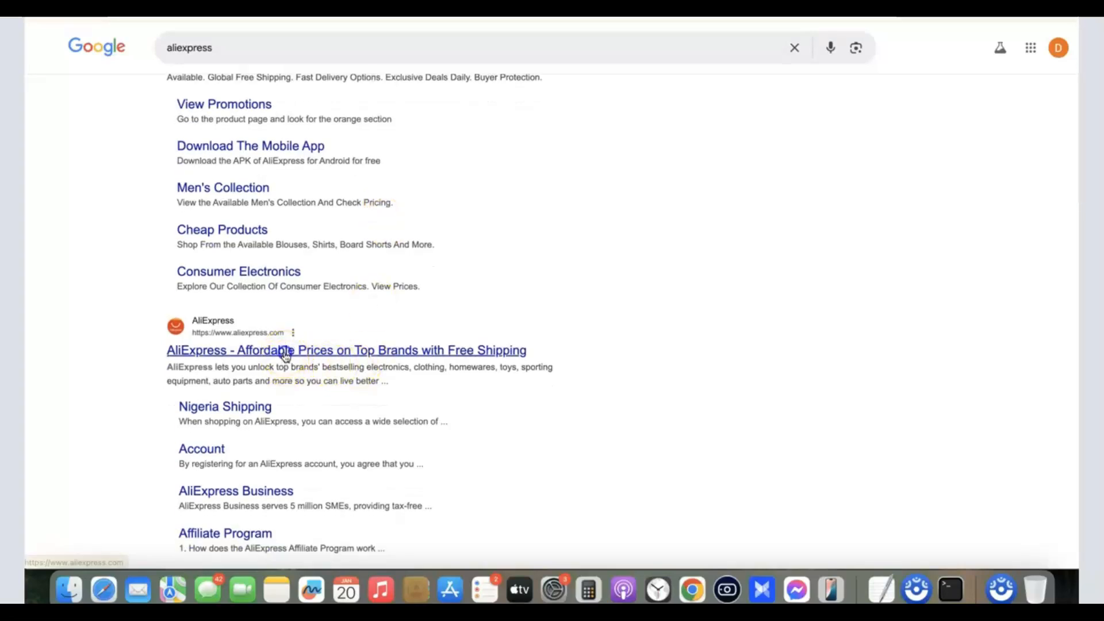
left_click(286, 353)
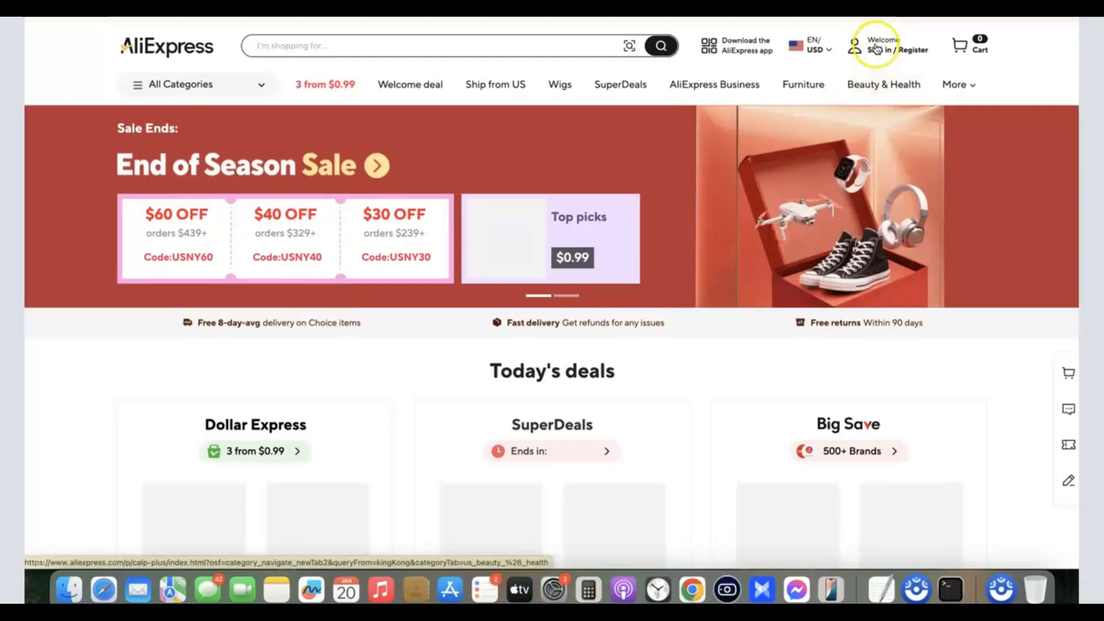
Step: Sign in to AliExpress with the account's e-mail address and password
mouse_move(876, 50)
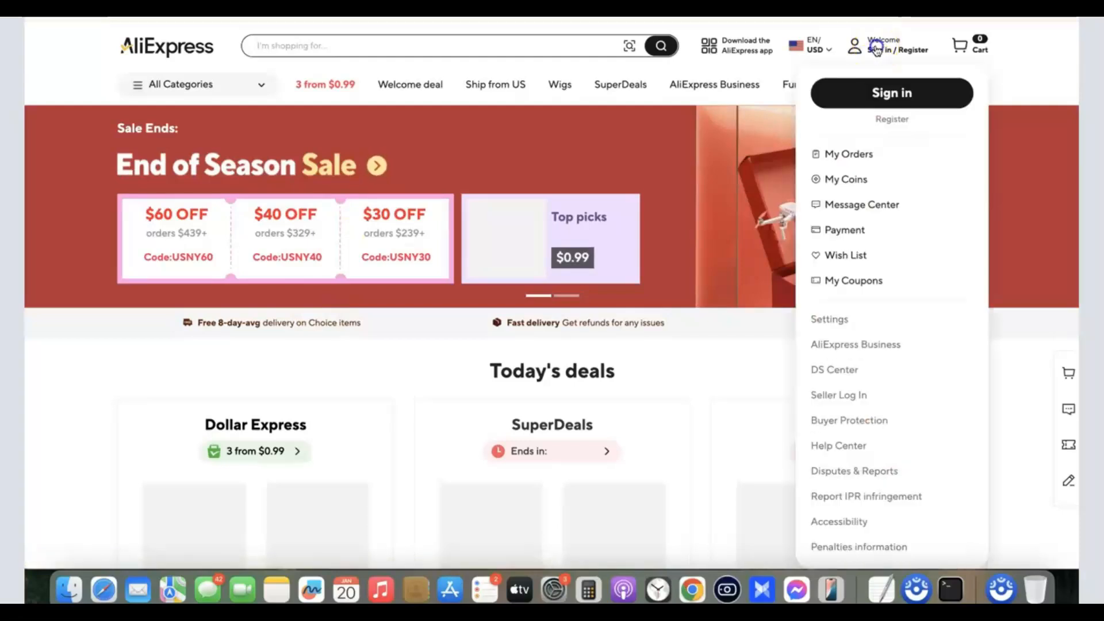
left_click(880, 95)
left_click(569, 220)
left_click(528, 267)
left_click(491, 261)
type("•")
type("•••••••")
left_click(547, 310)
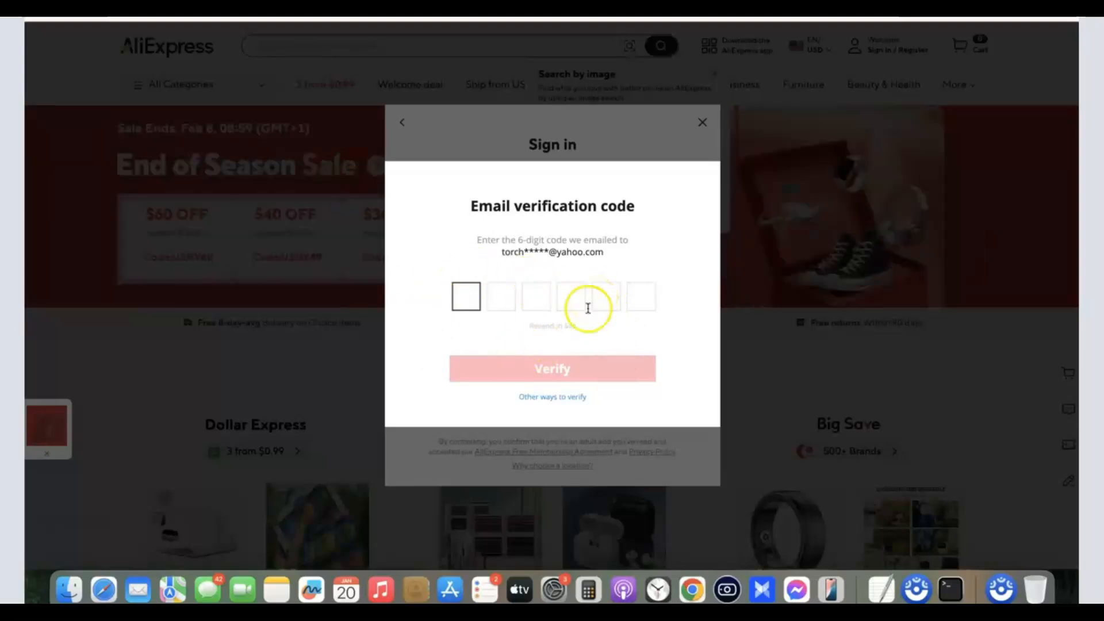
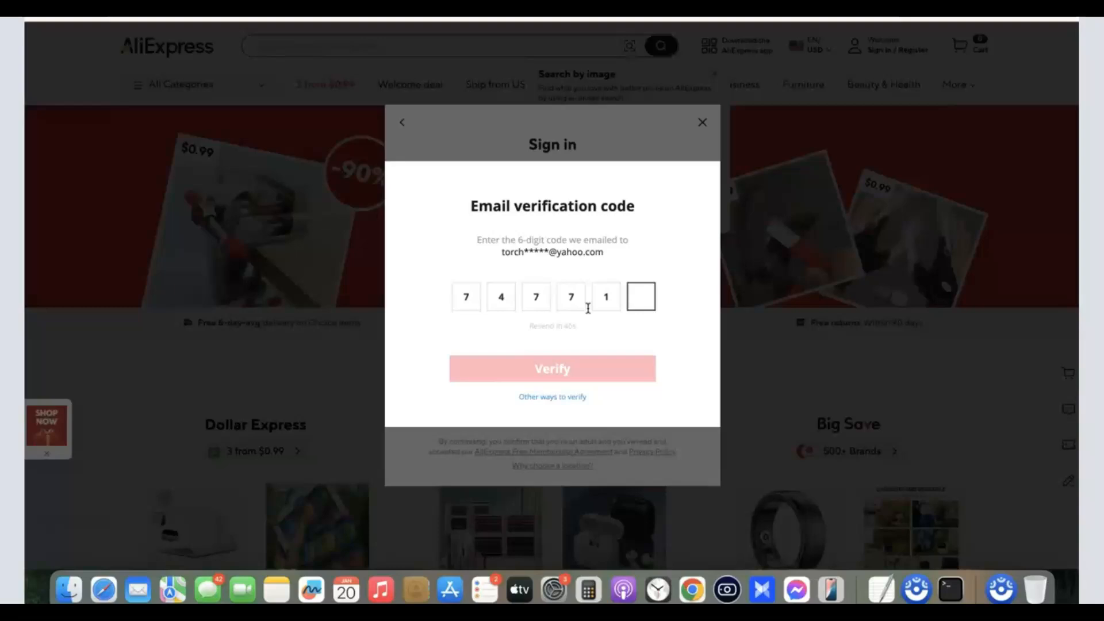
Step: Verify the AliExpress sign-in with the emailed 6-digit verification code and save the login in the browser's password manager
left_click(550, 372)
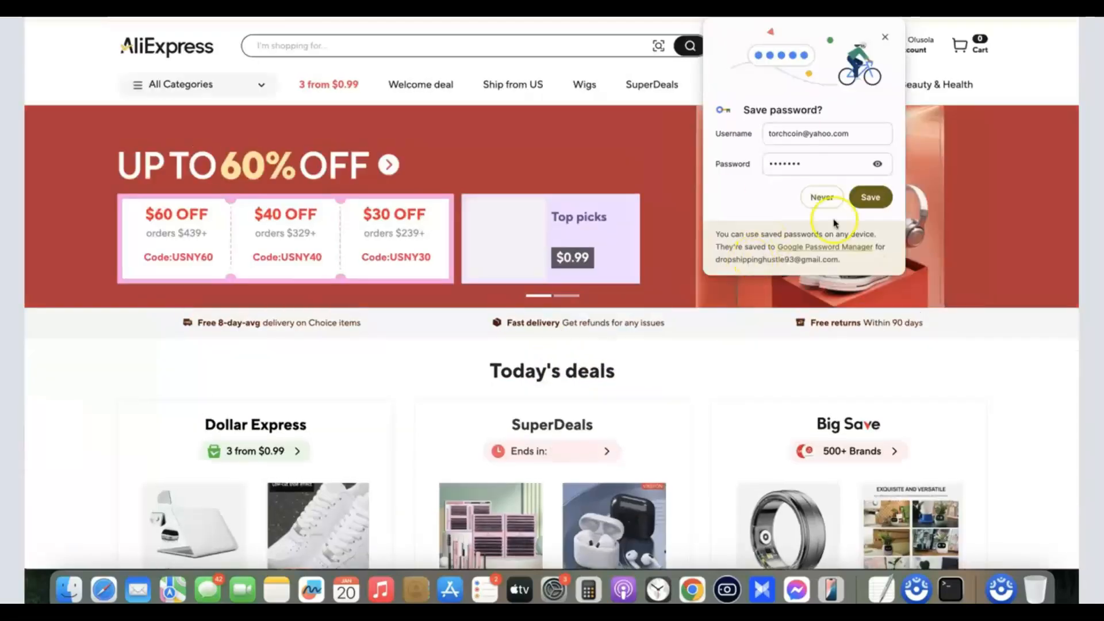
left_click(868, 196)
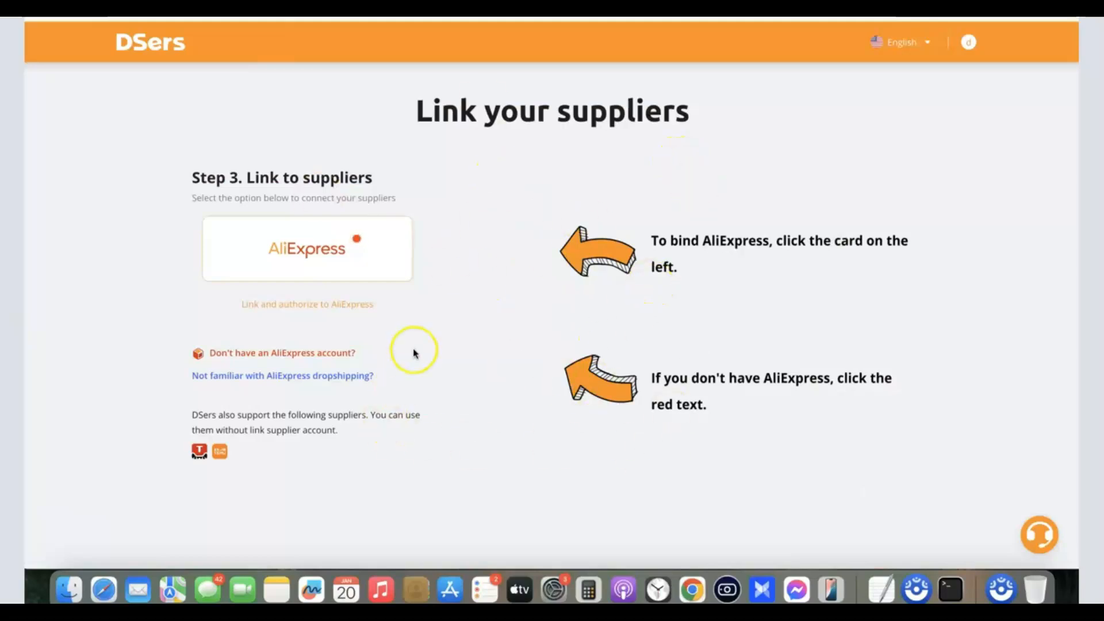
Step: Link AliExpress to DSers by logging in and authorizing the already signed-in account, and dismiss the free-trial promotion
left_click(322, 249)
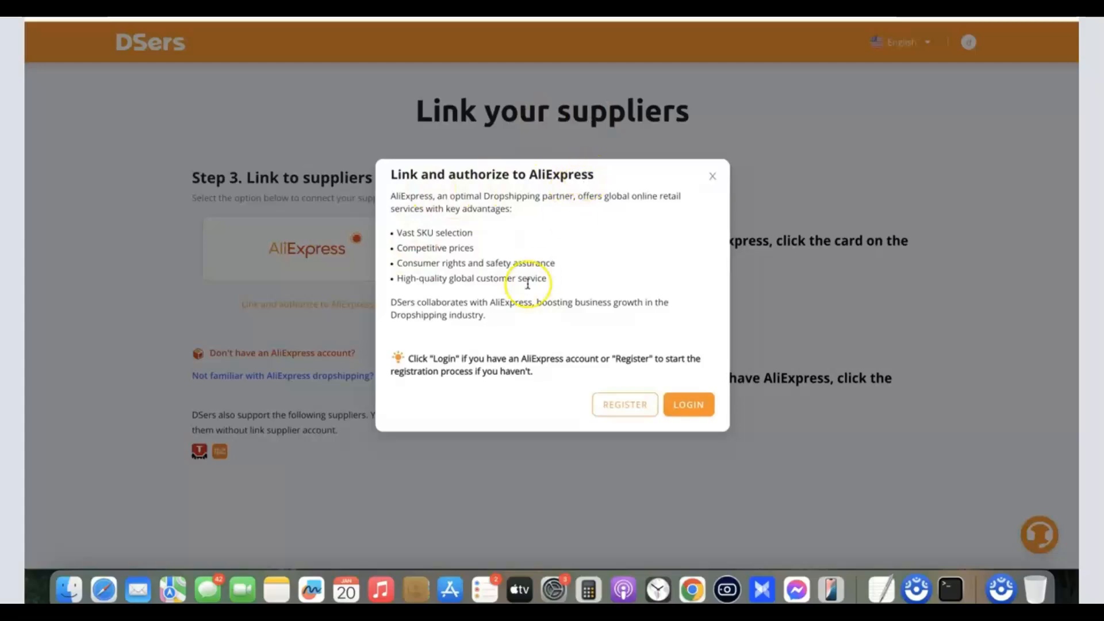
left_click(685, 403)
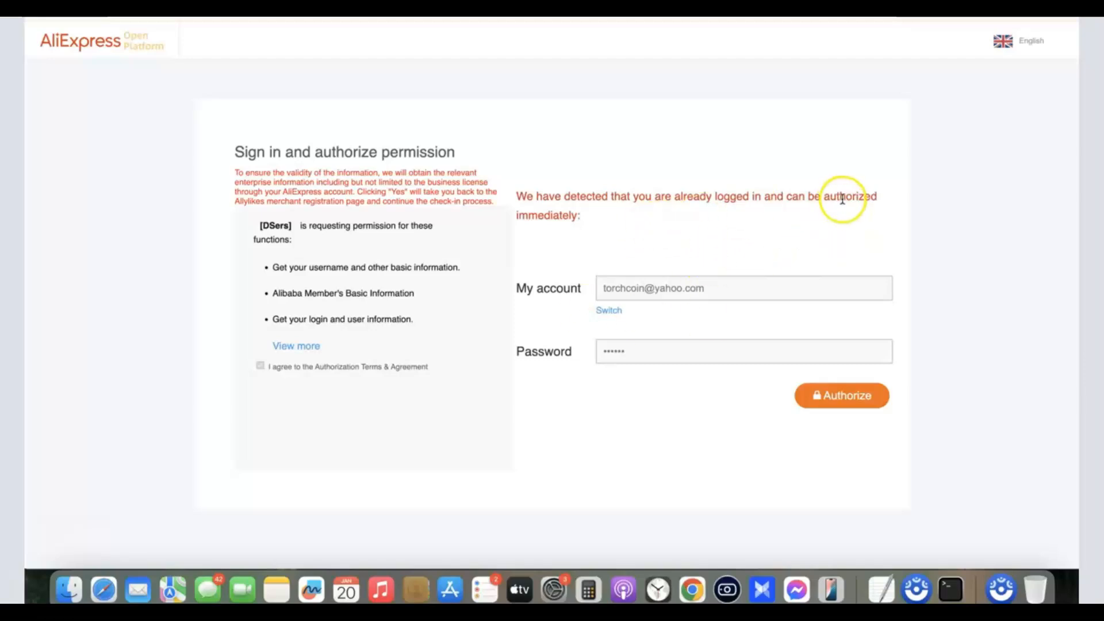
left_click(845, 397)
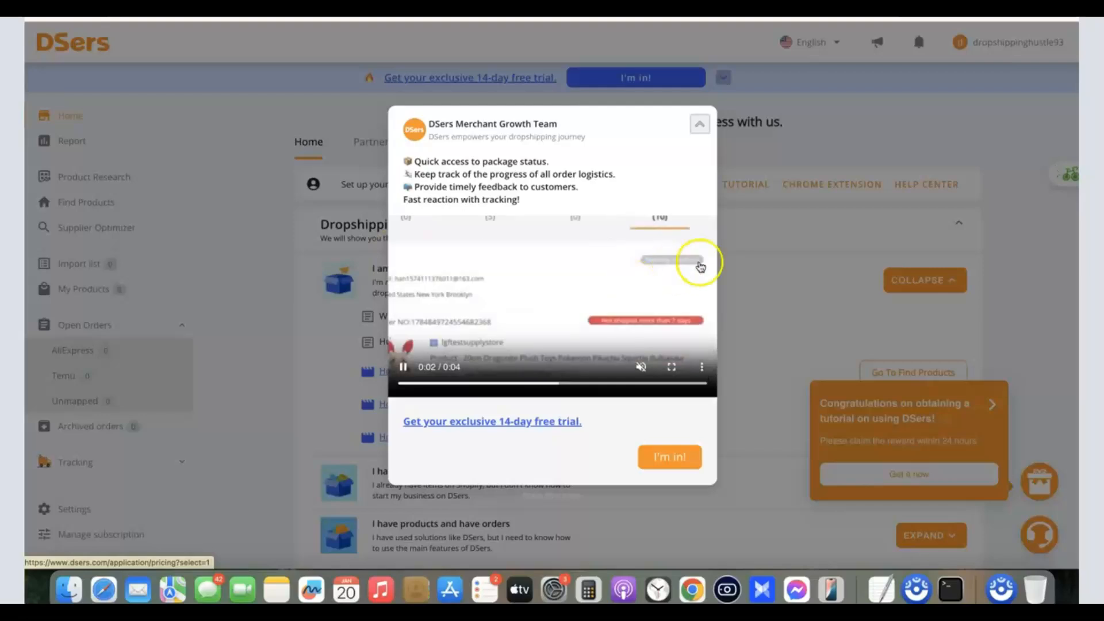
left_click(703, 126)
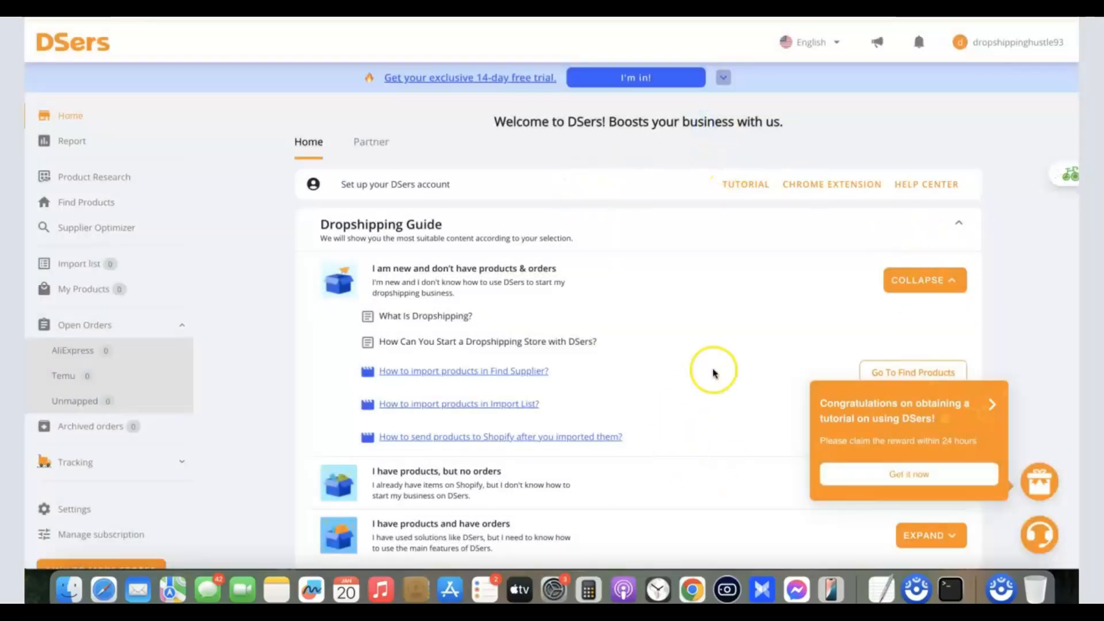
Step: Go to product finding in DSers and show the AliExpress category Toys & Hobbies > Outdoor Fun & Sports
scroll(728, 364, "down", 2)
scroll(728, 364, "up", 2)
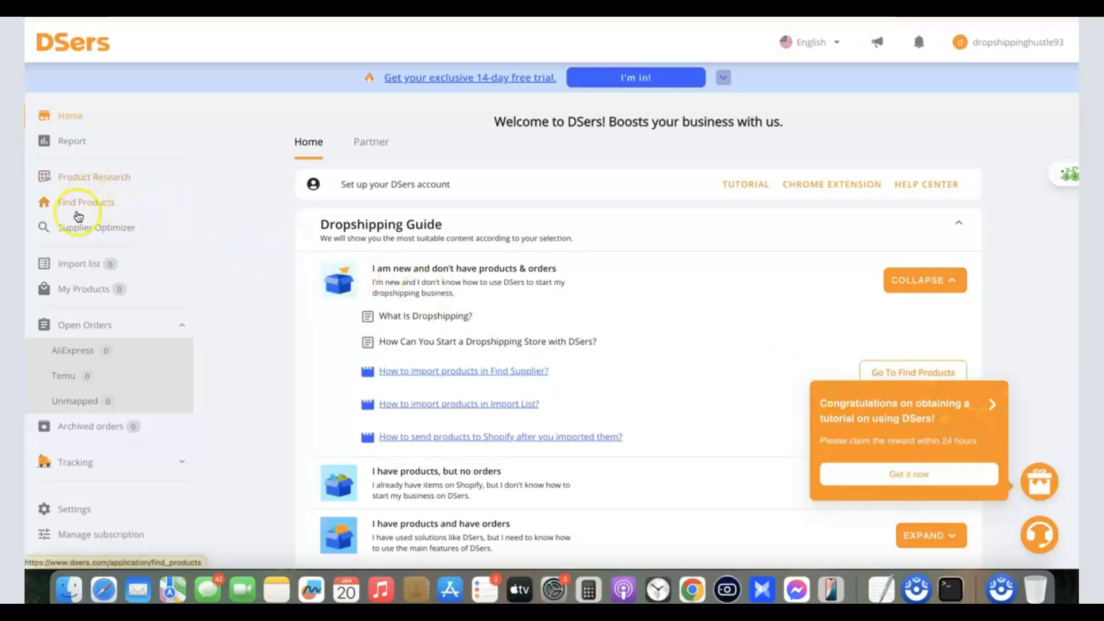
left_click(84, 201)
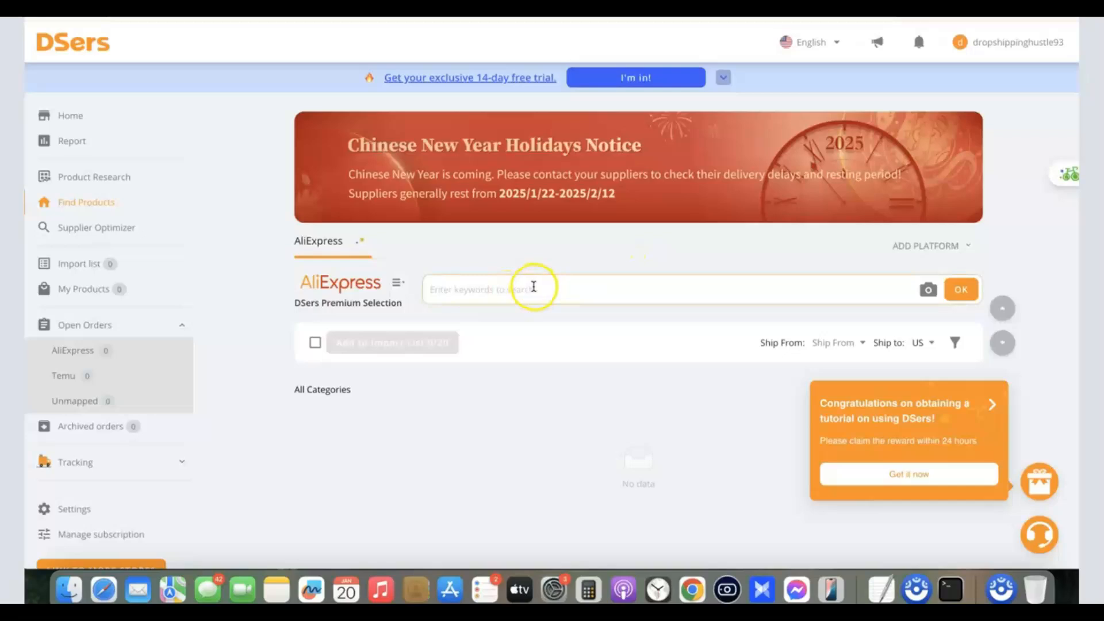
left_click(391, 285)
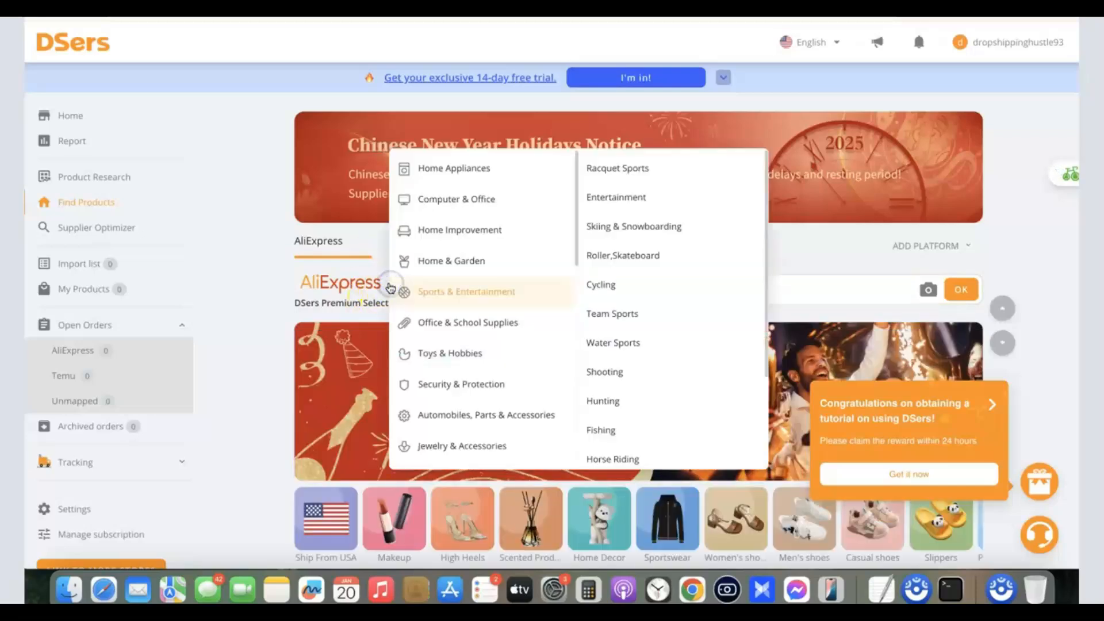
scroll(391, 287, "down", 1)
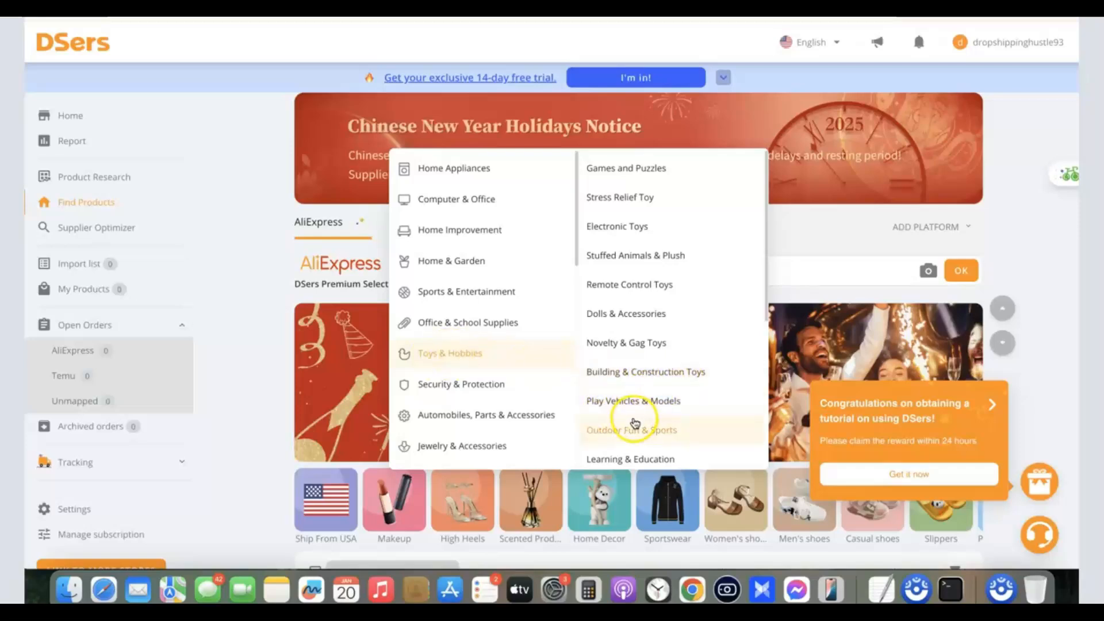
left_click(631, 429)
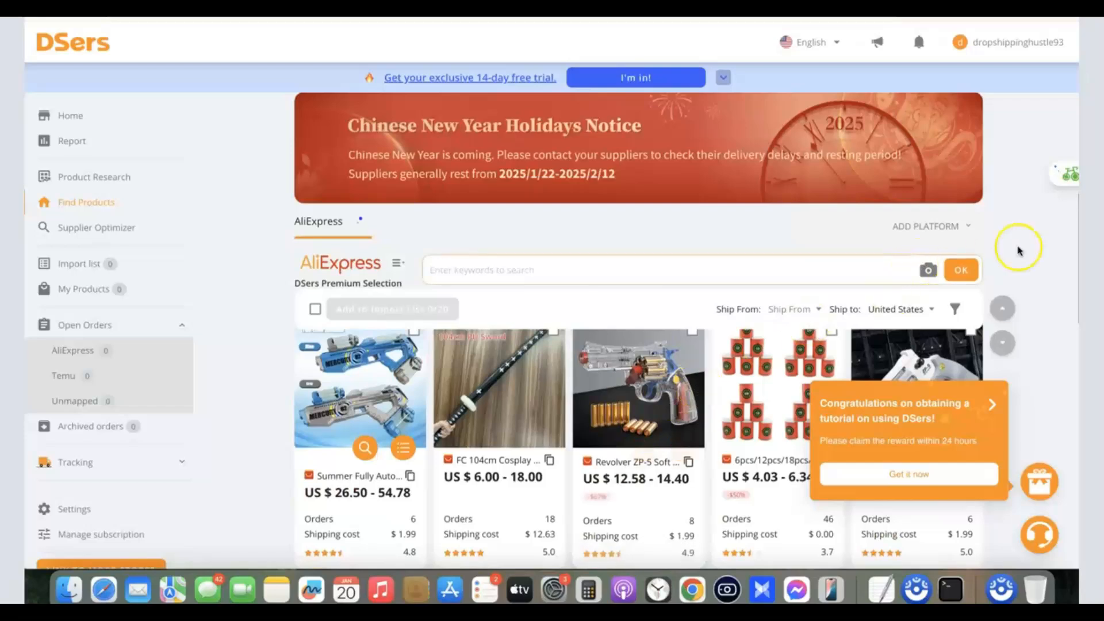
Step: Examine the Outdoor Fun & Sports products' prices, order counts, shipping costs and ratings, and open the Montessori throw toy
scroll(1025, 247, "down", 2)
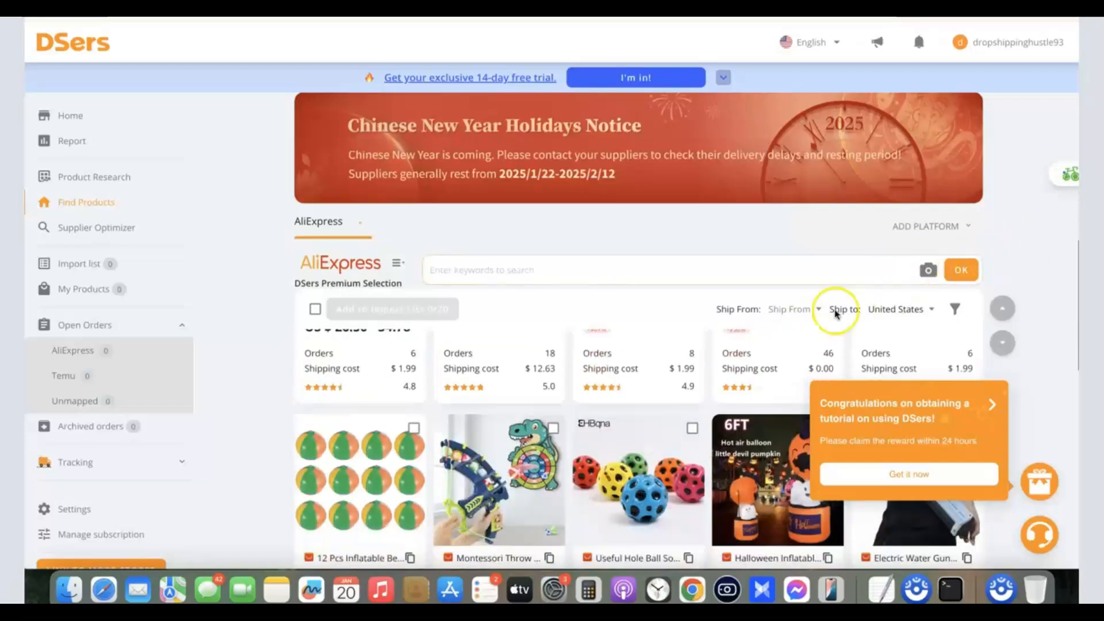
scroll(651, 449, "down", 5)
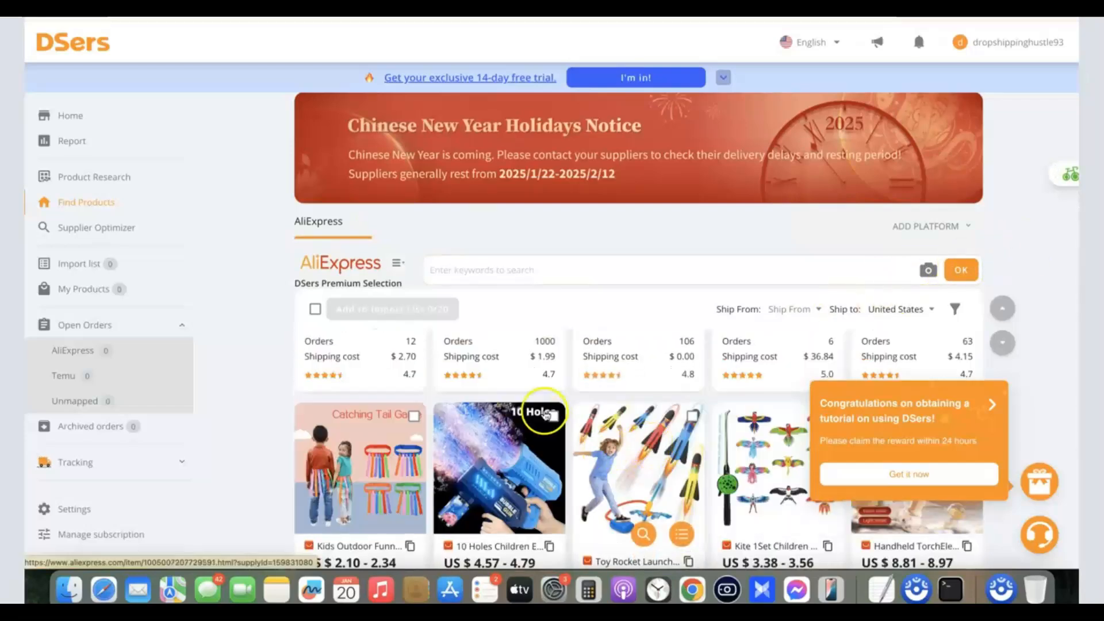
scroll(614, 434, "down", 1)
scroll(618, 433, "up", 4)
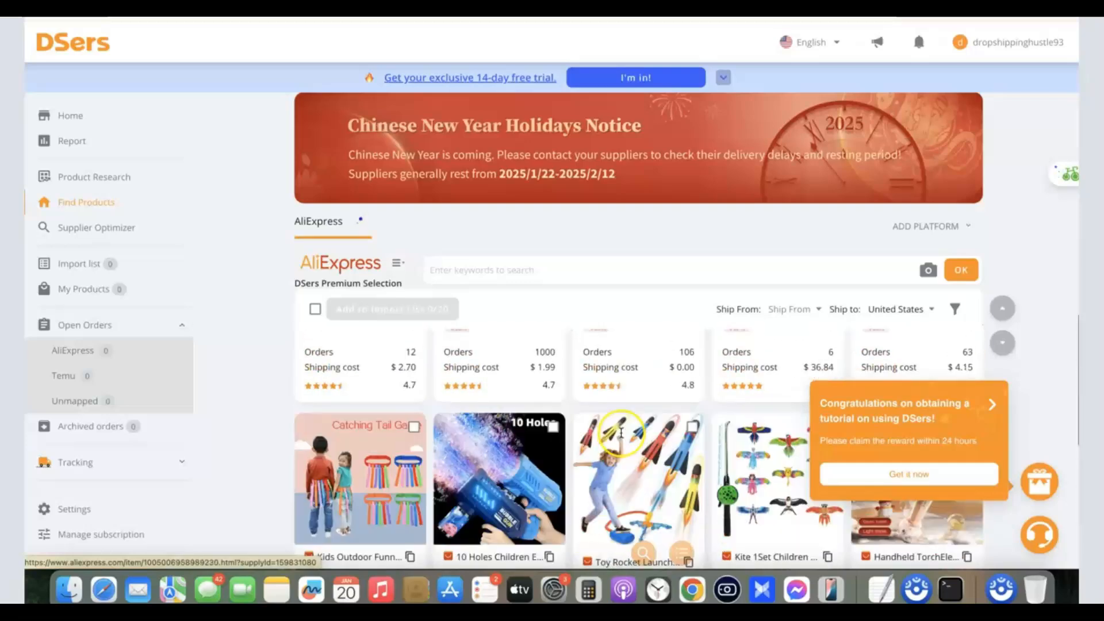
scroll(621, 433, "up", 7)
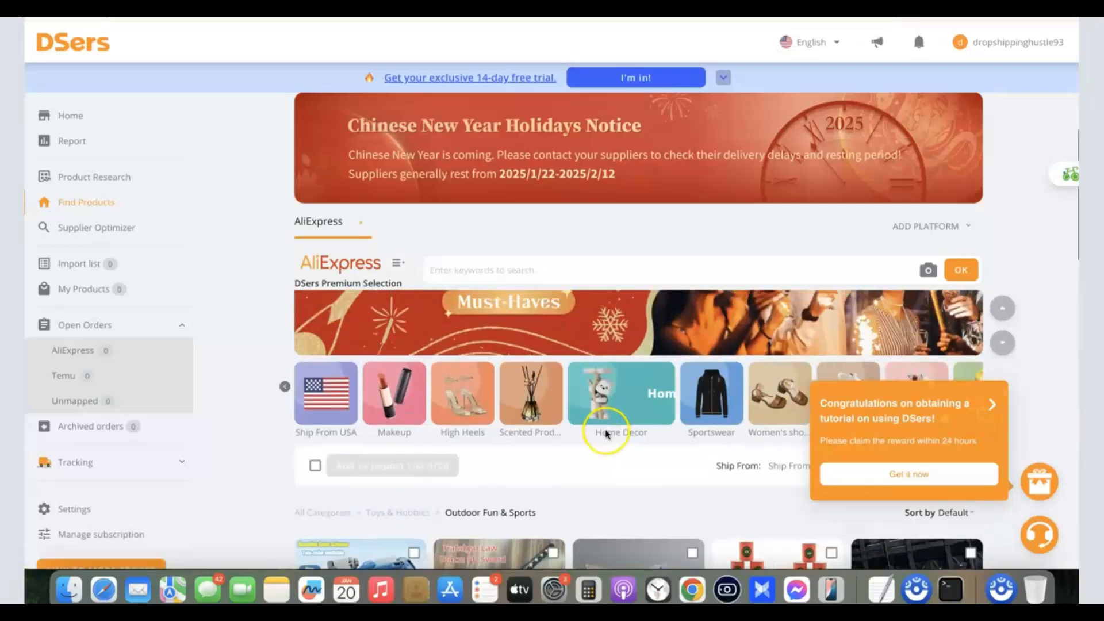
scroll(606, 435, "down", 4)
scroll(572, 477, "down", 2)
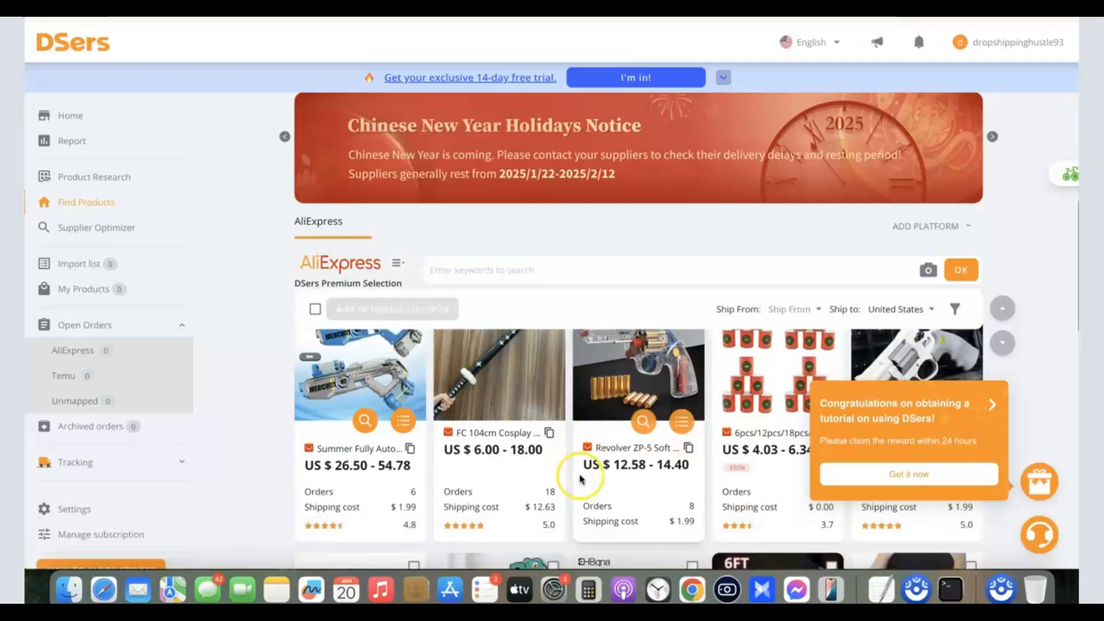
scroll(592, 477, "down", 3)
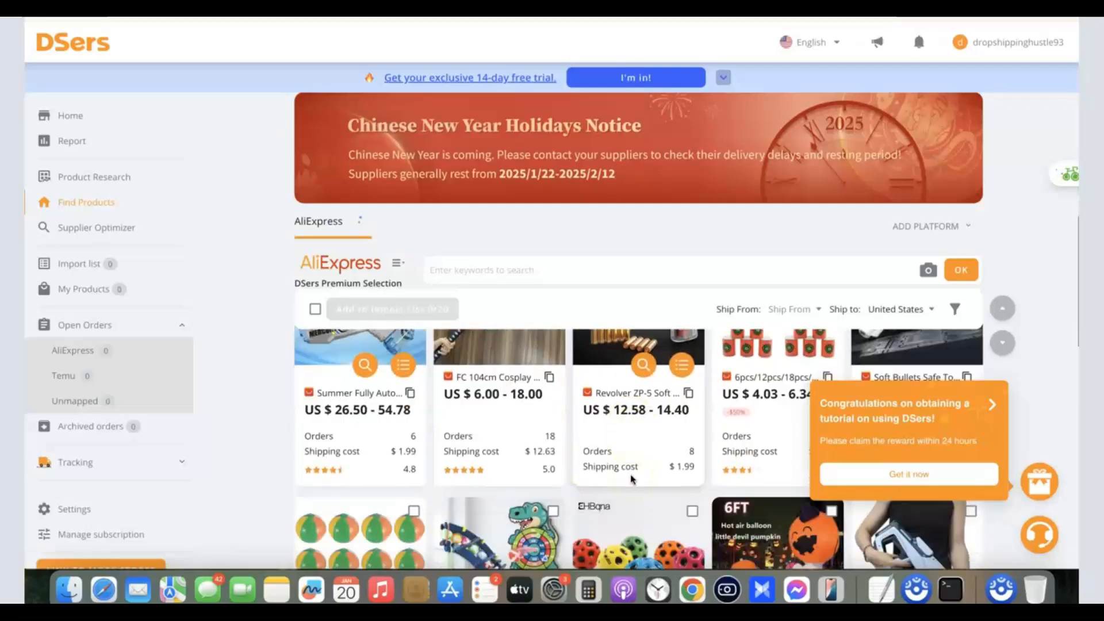
scroll(632, 480, "up", 3)
scroll(796, 394, "down", 4)
mouse_move(528, 520)
scroll(537, 445, "down", 1)
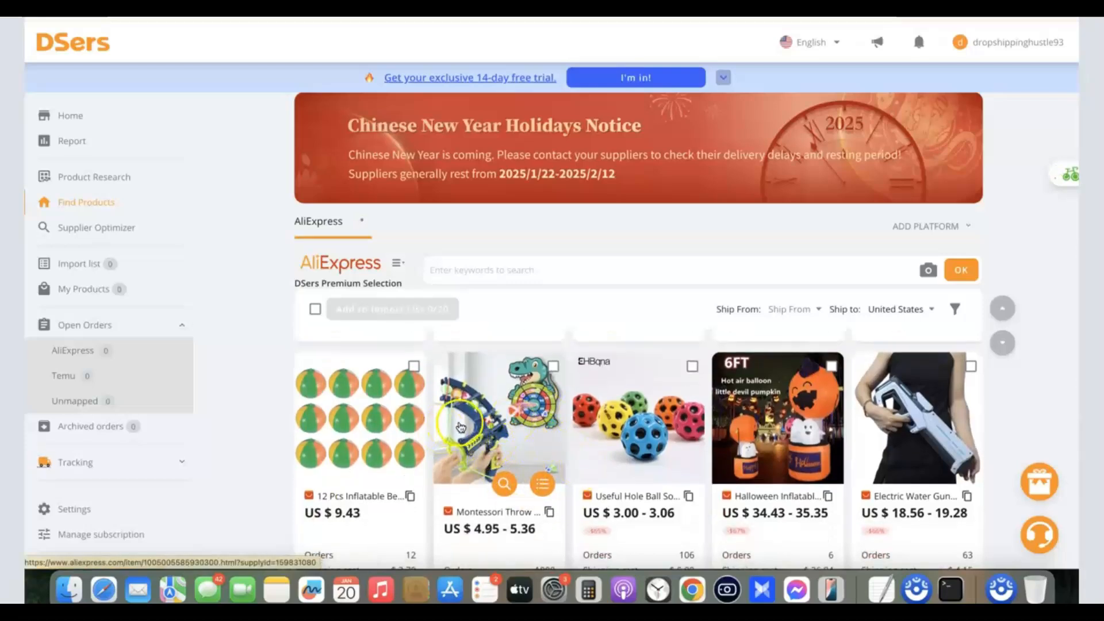
left_click(501, 428)
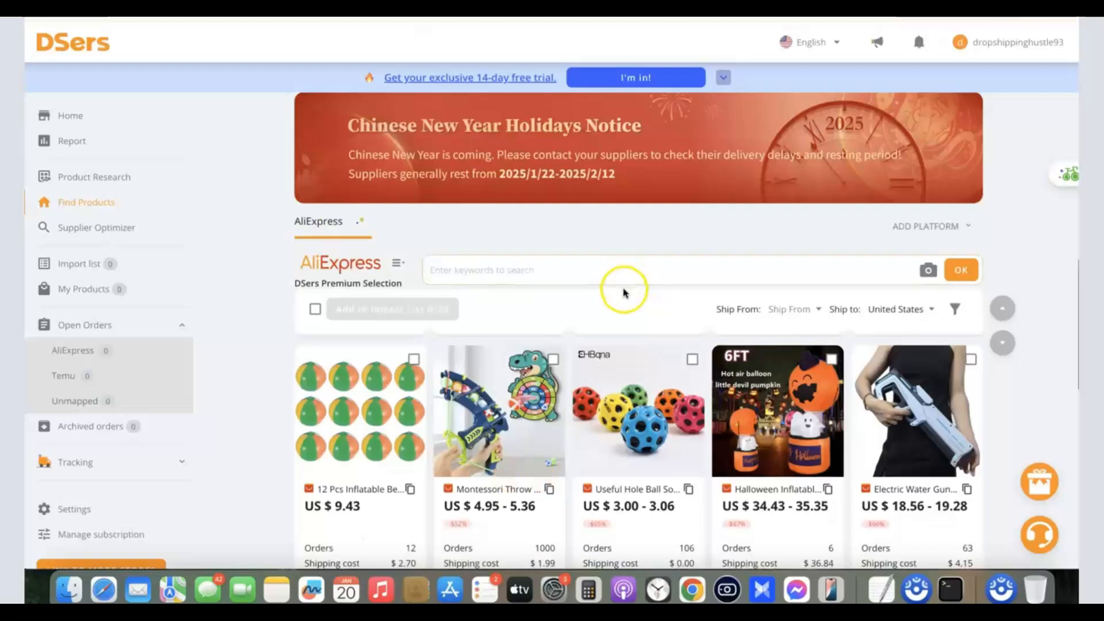
Step: Add the Montessori throw toy to the import list with English as import language, then view the import list and dismiss the promotion
mouse_move(513, 471)
scroll(514, 473, "up", 1)
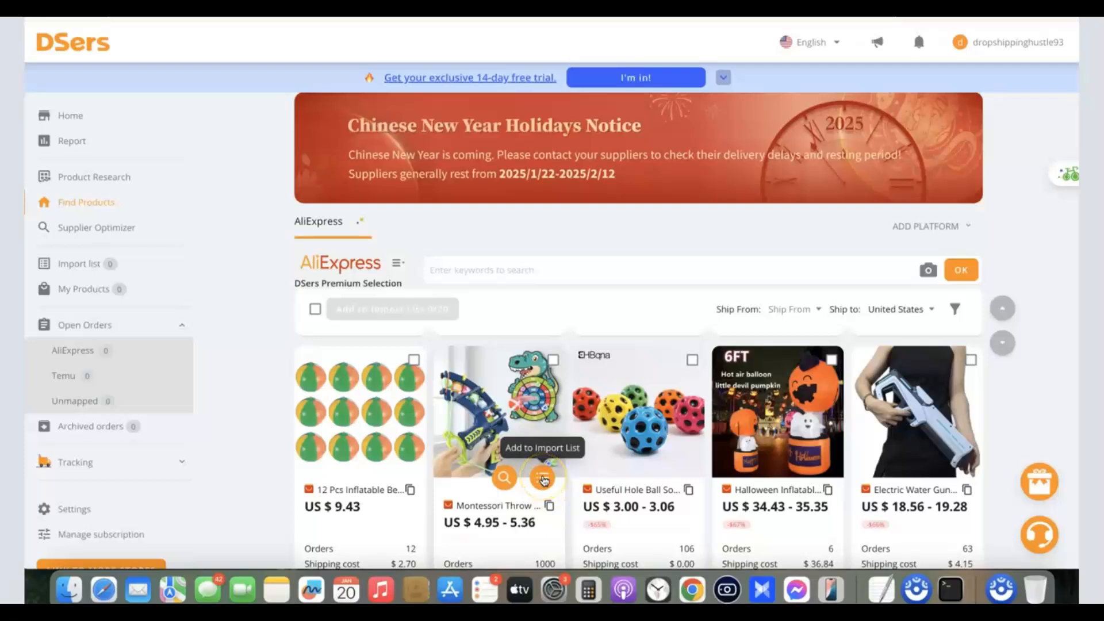
left_click(542, 478)
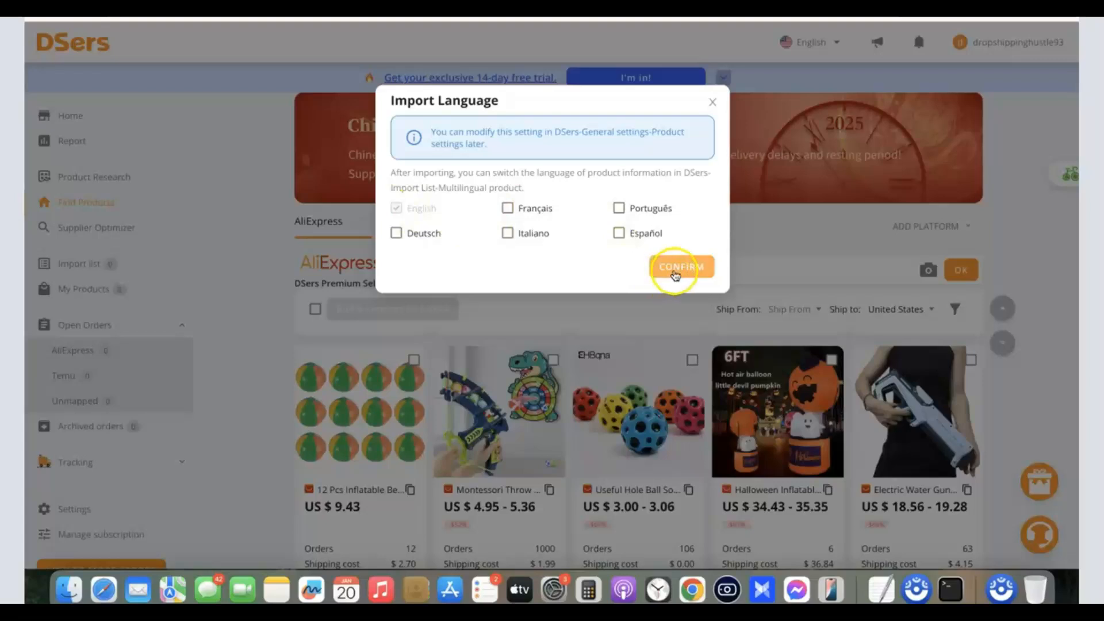
left_click(679, 267)
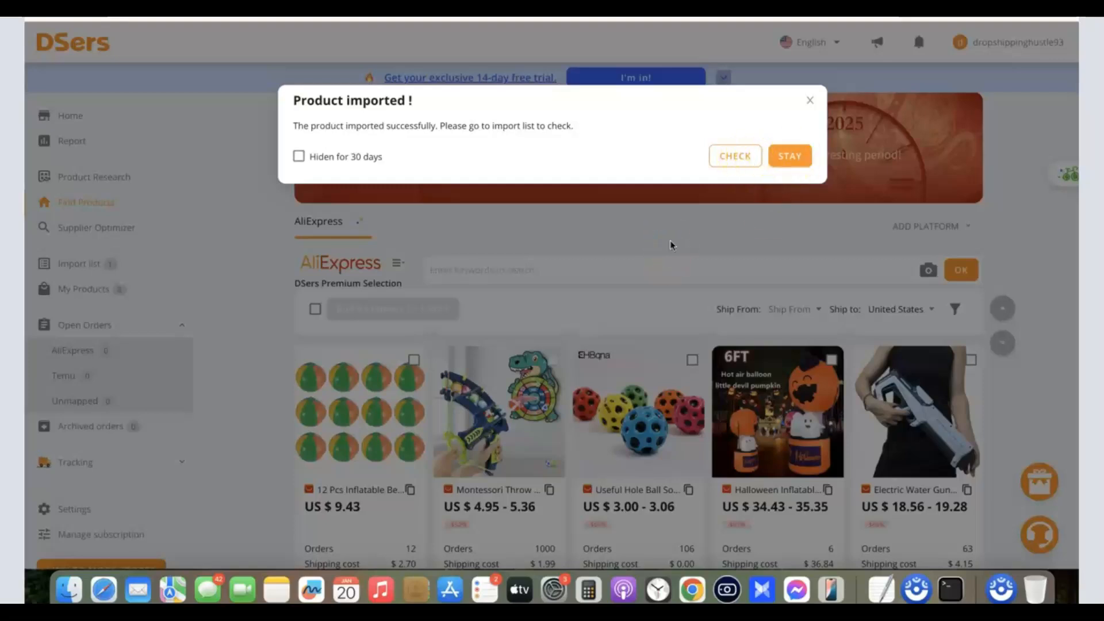
left_click(734, 157)
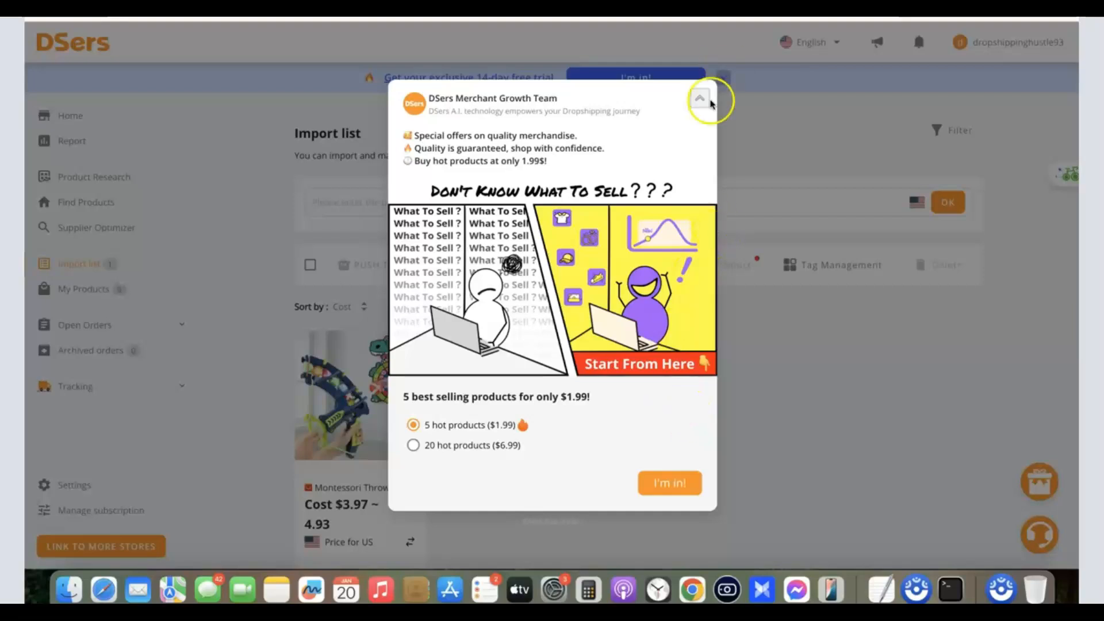
left_click(710, 102)
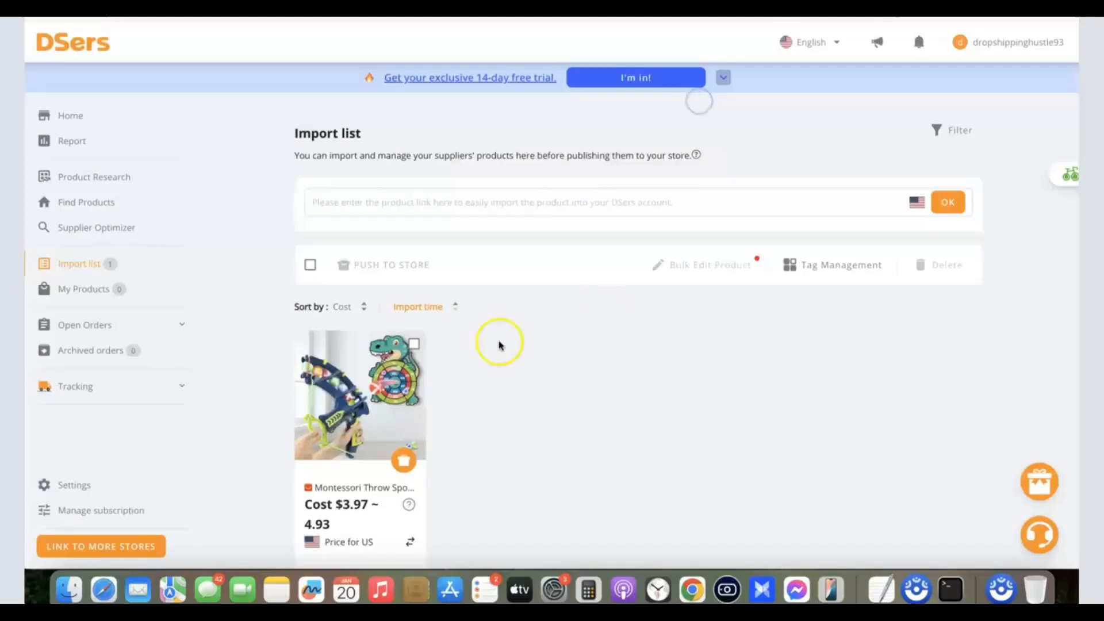
Step: Open the imported Montessori throw toy's product details for editing from the import list
scroll(483, 282, "down", 3)
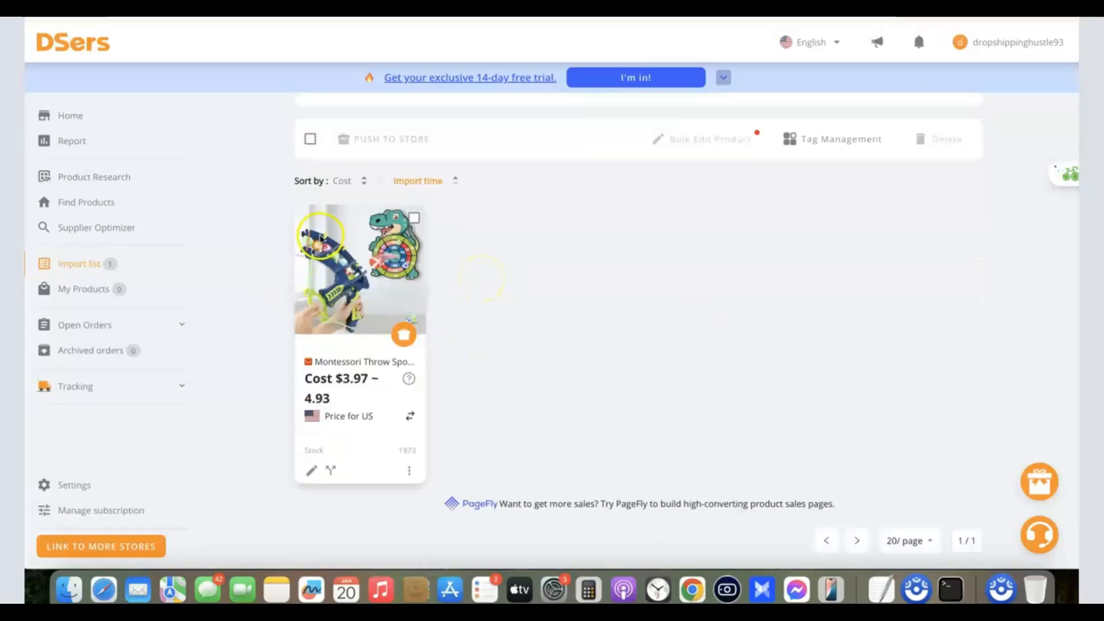
scroll(636, 275, "down", 1)
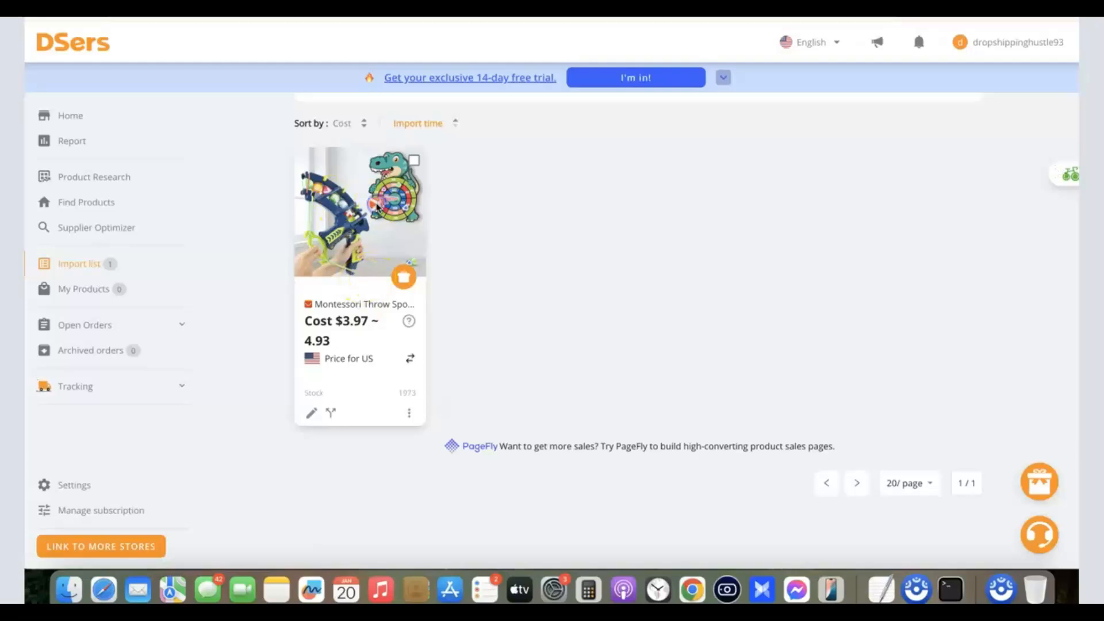
left_click(313, 413)
left_click(313, 409)
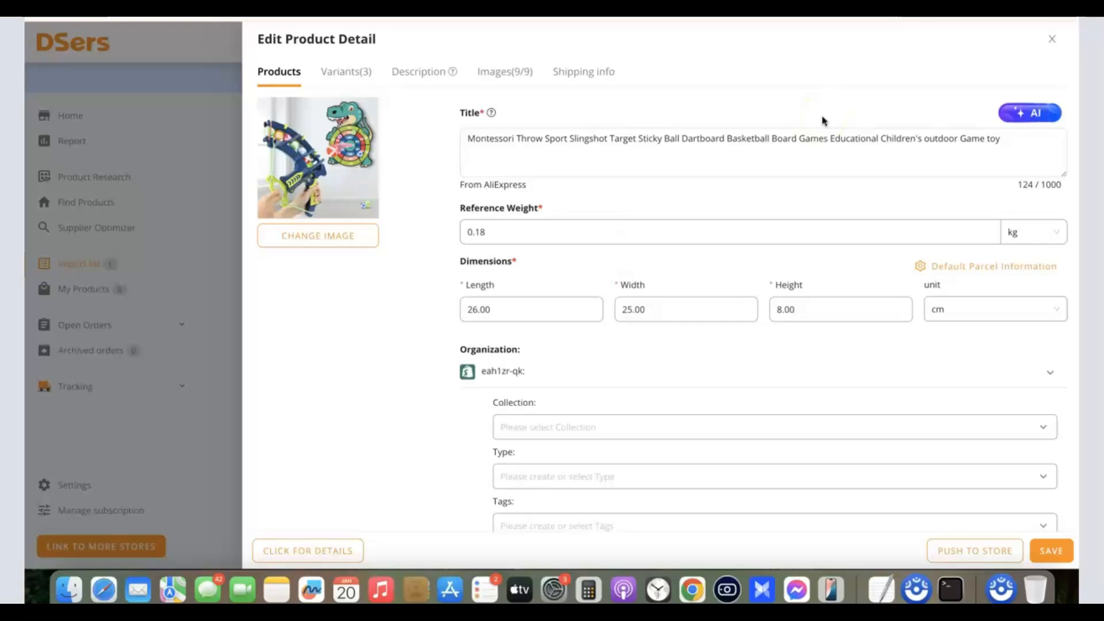
Step: Shorten the product title to "Montessori Educational Children's Outdoor Game toy" and save the product
left_click(648, 172)
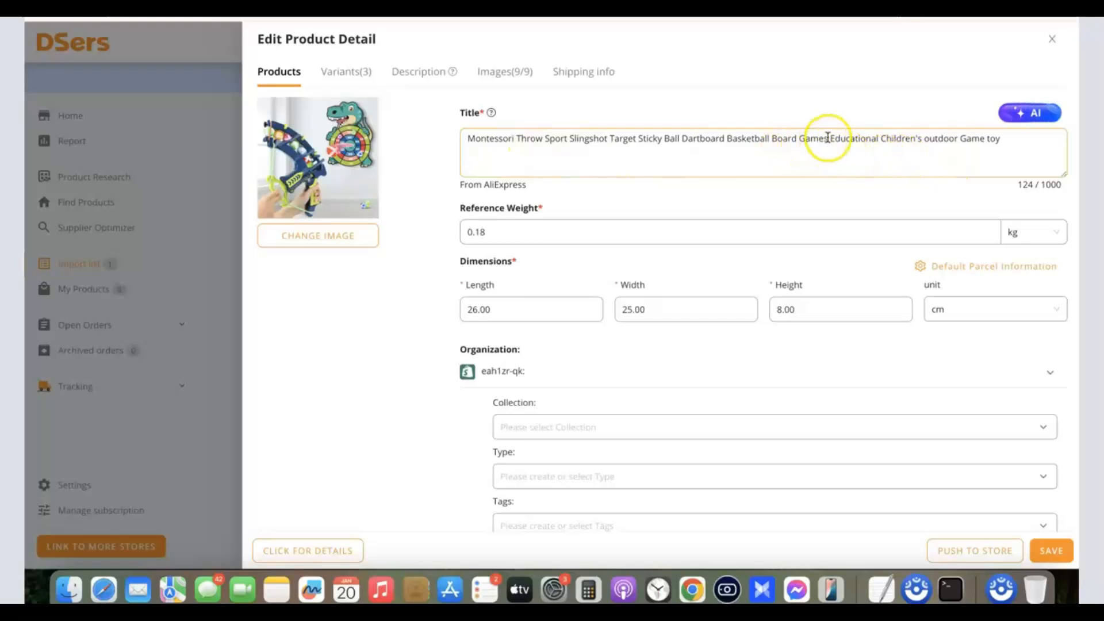
left_click_drag(829, 138, 490, 132)
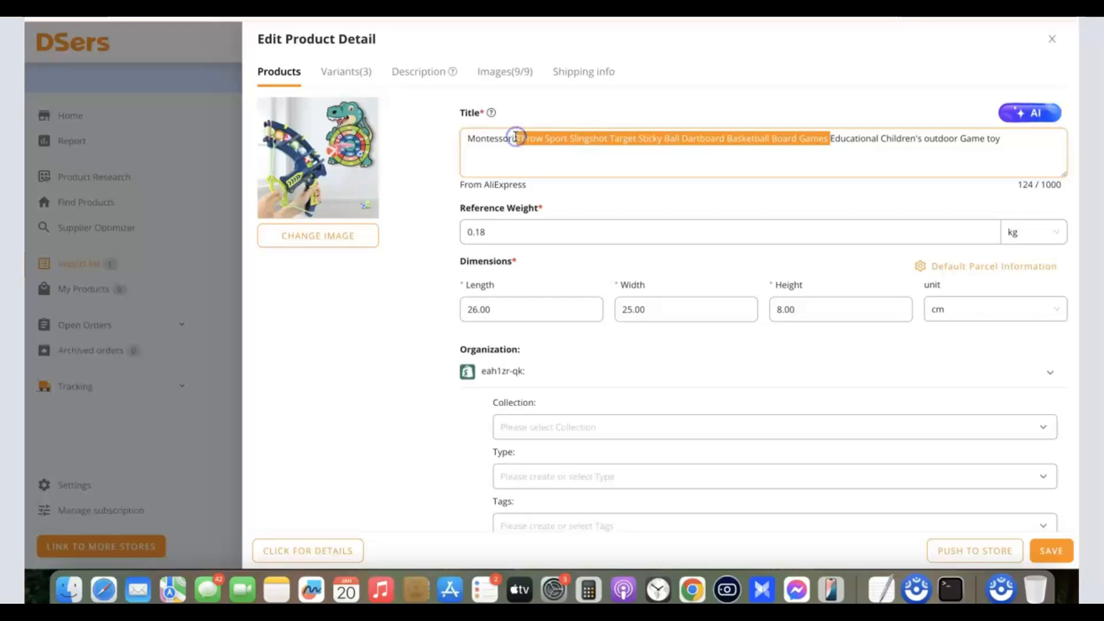
key("BackSpace")
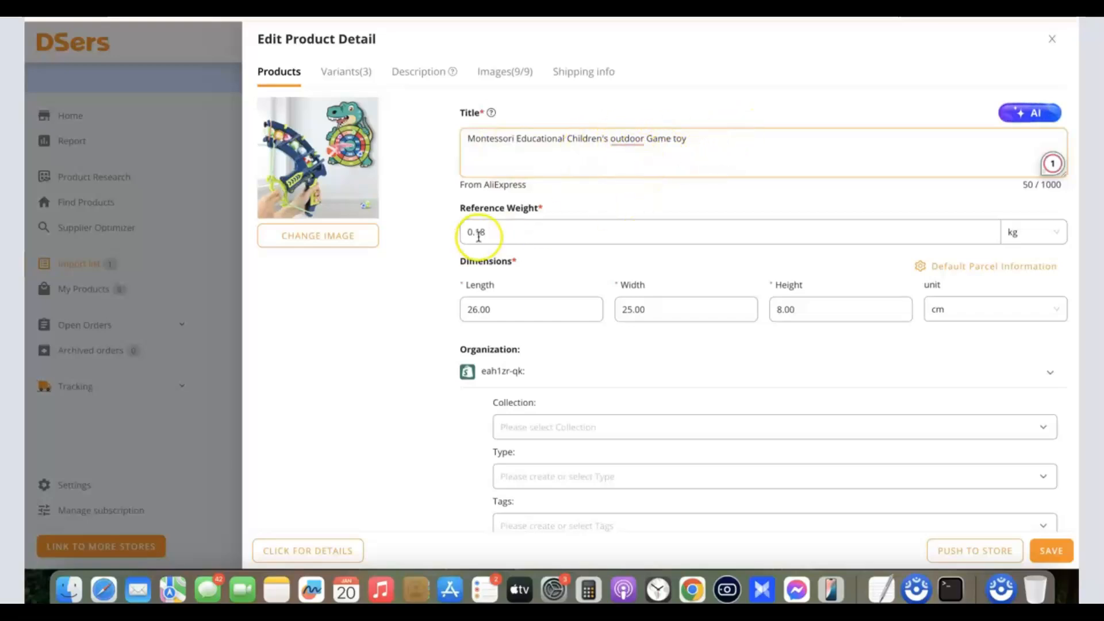
left_click(616, 139)
key("BackSpace")
type("O")
scroll(454, 246, "down", 1)
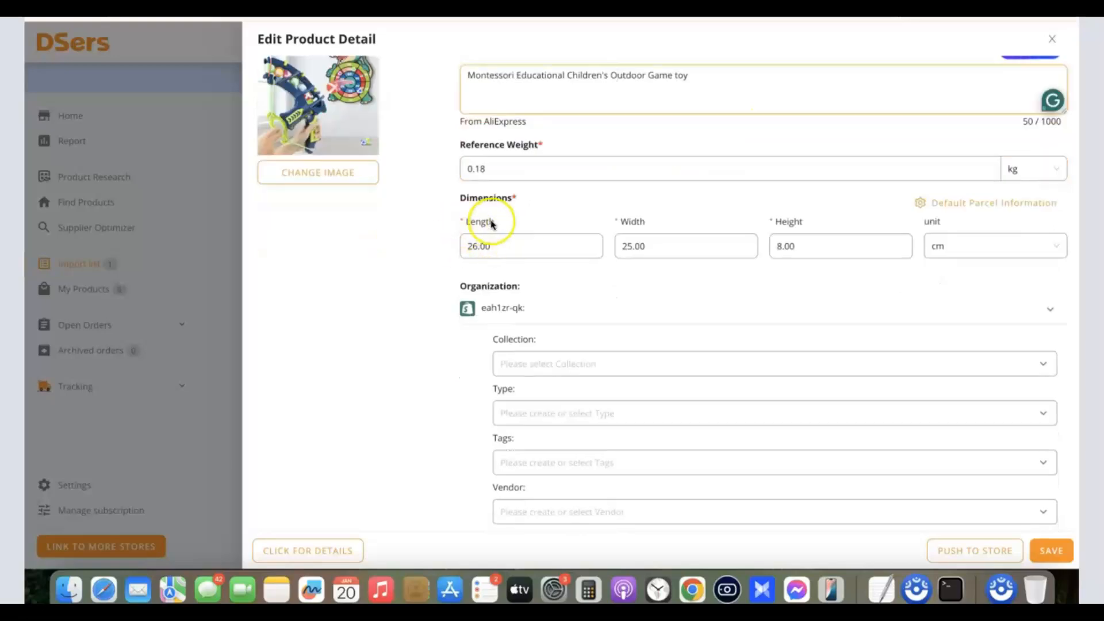
scroll(555, 198, "down", 2)
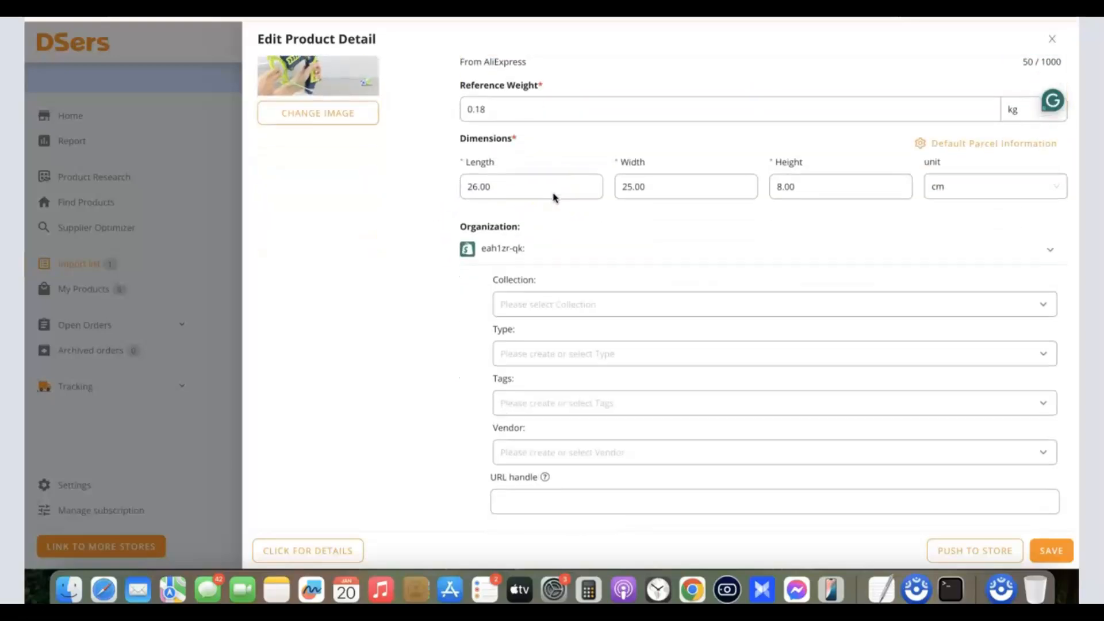
scroll(549, 215, "up", 3)
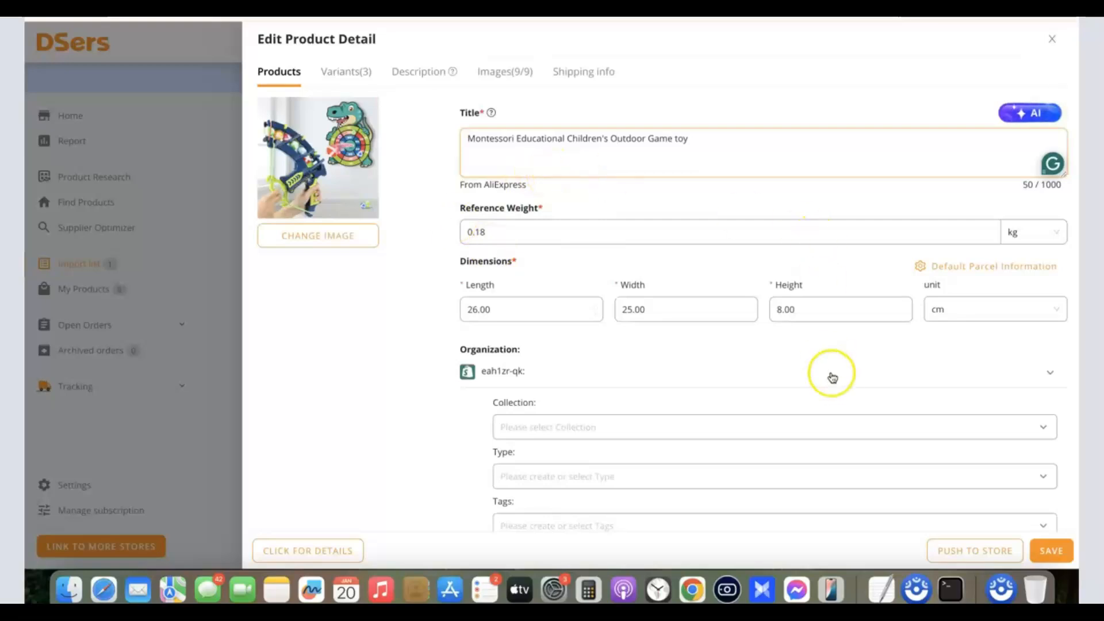
left_click(1062, 553)
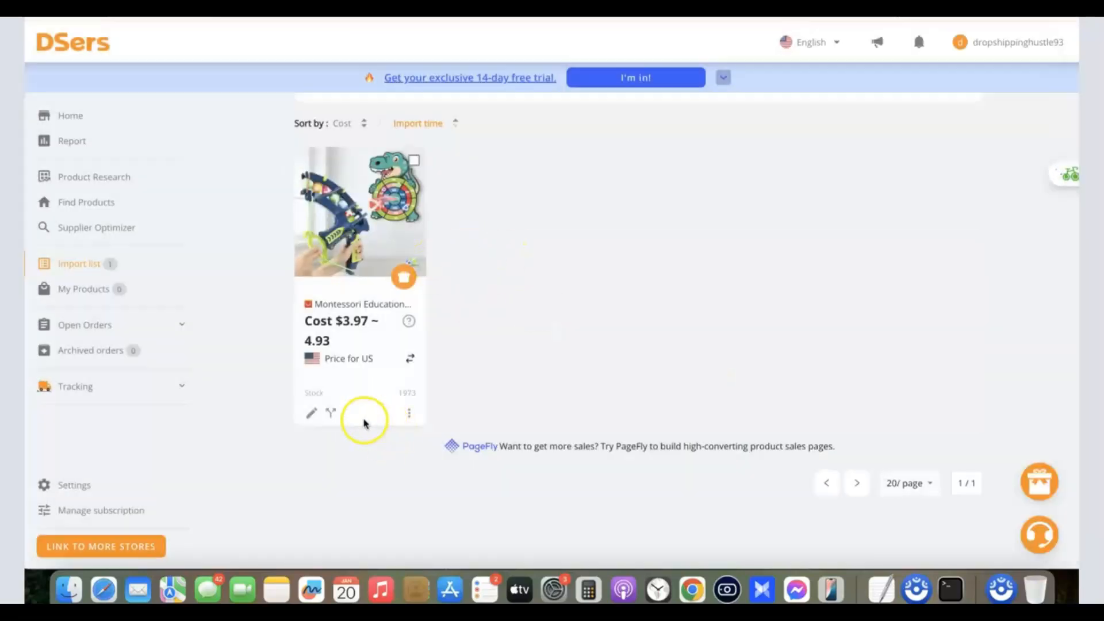
Step: Delete the Blue and Orange variants of the Montessori toy, keeping only green, and save the product
left_click(311, 413)
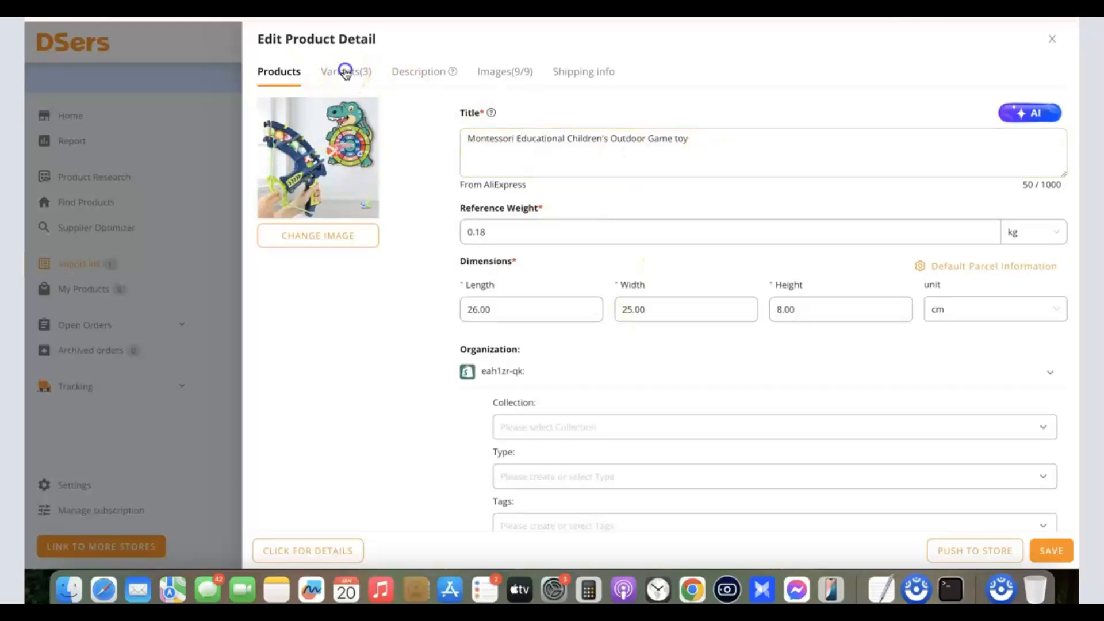
left_click(345, 72)
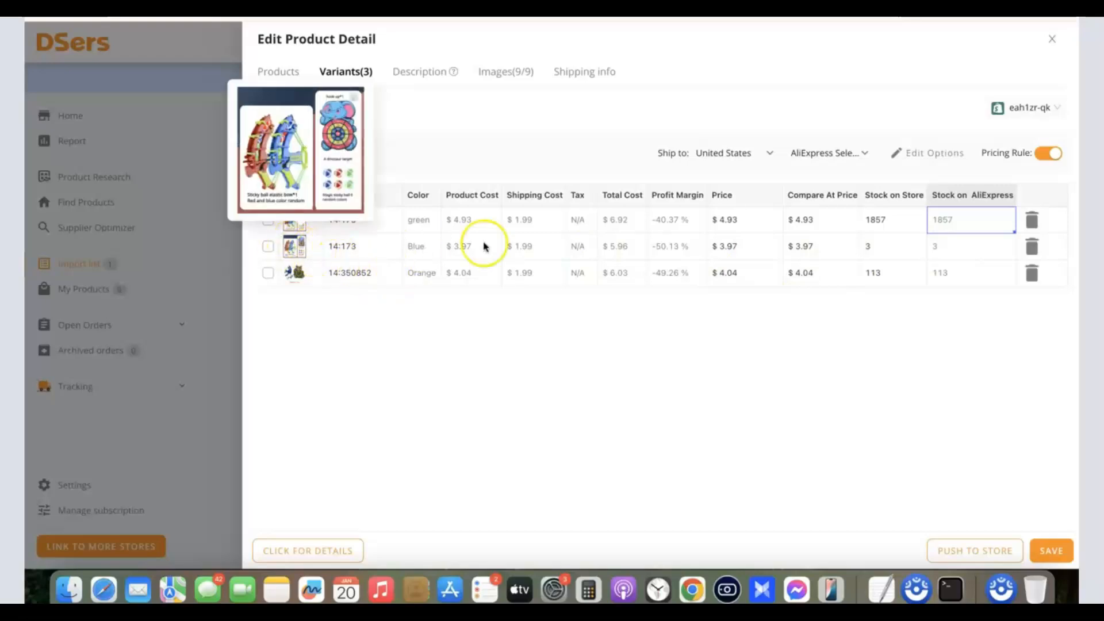
left_click(1031, 249)
left_click(697, 153)
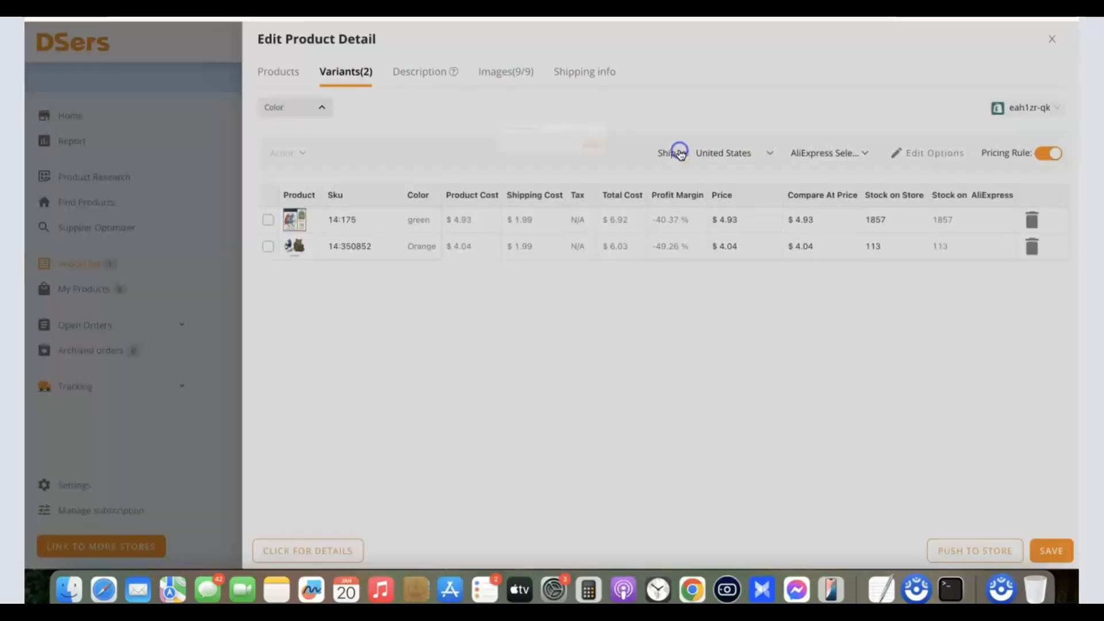
left_click(1033, 247)
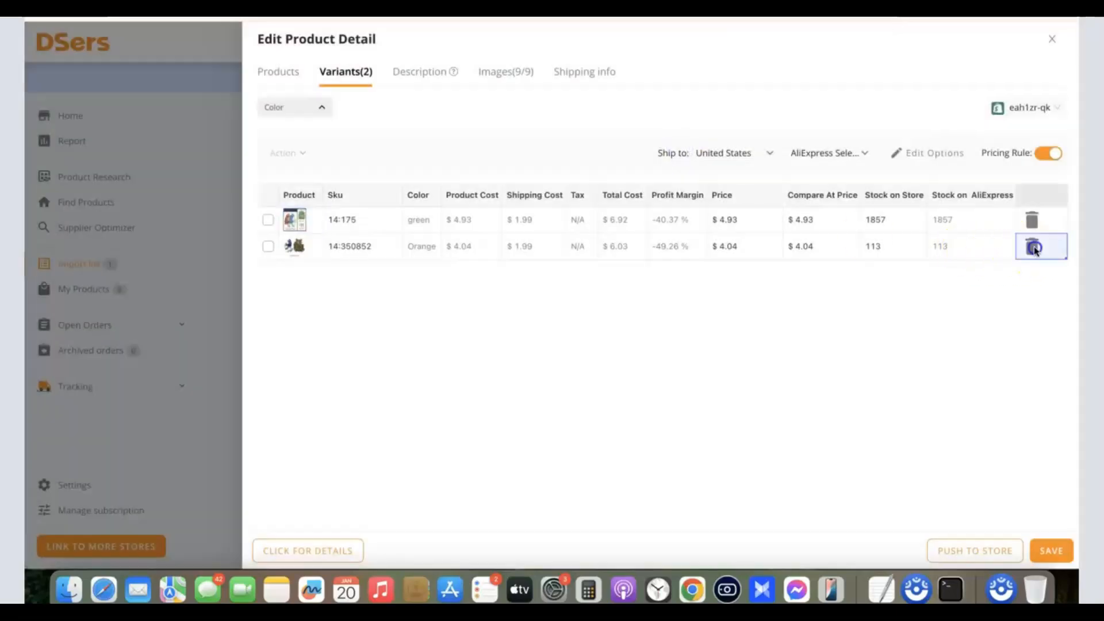
left_click(692, 155)
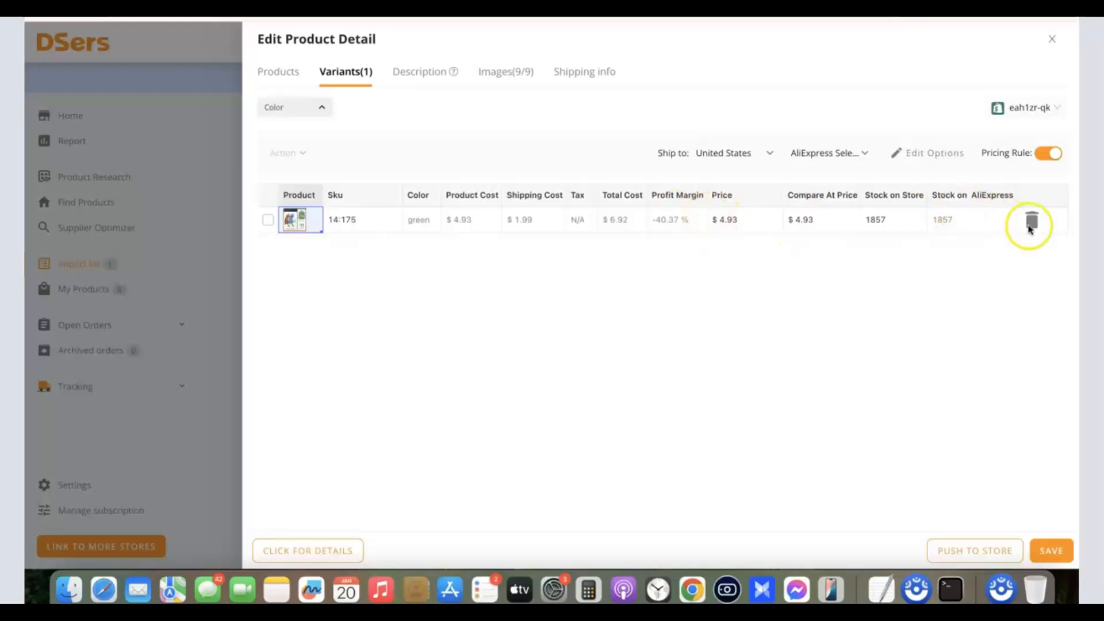
left_click(1054, 551)
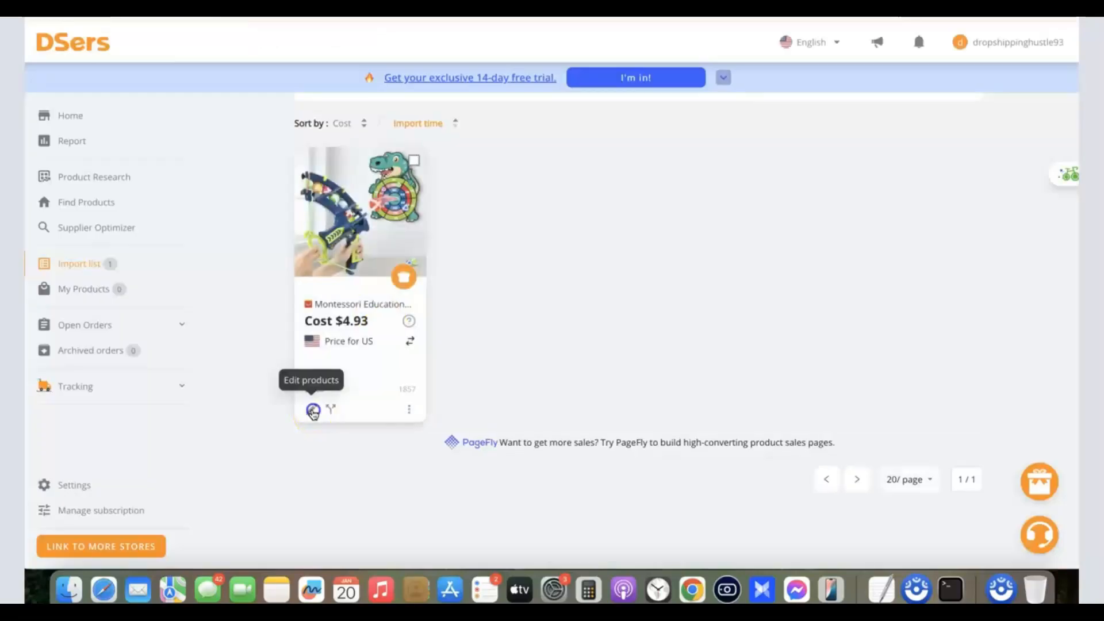
Step: Reopen the toy's details and examine its variant pricing, its description and the AI description generator
left_click(312, 412)
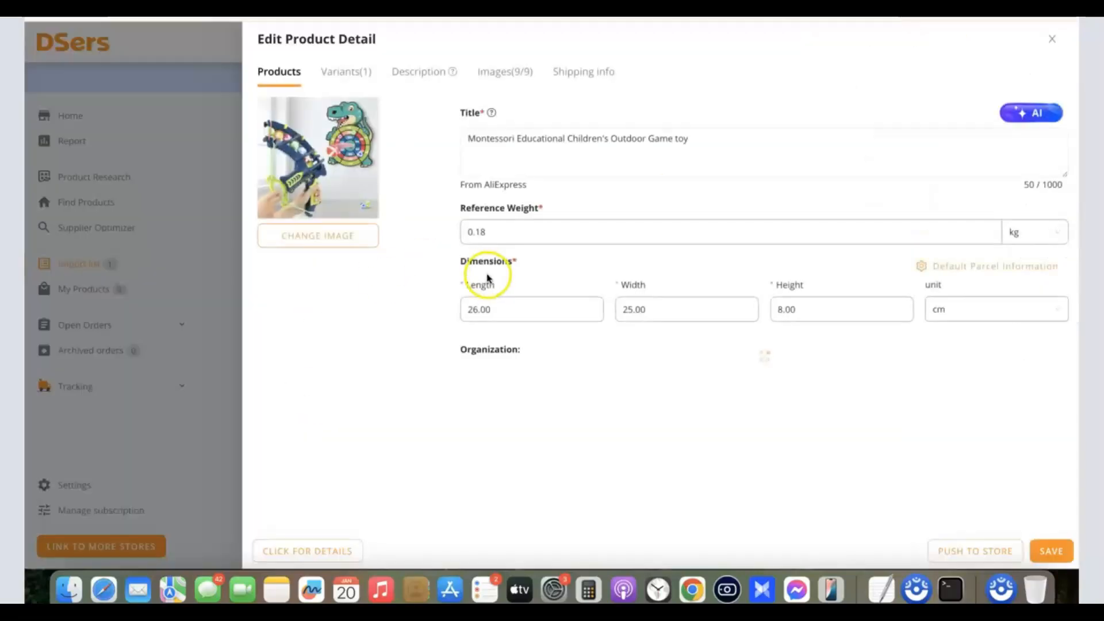
left_click(352, 75)
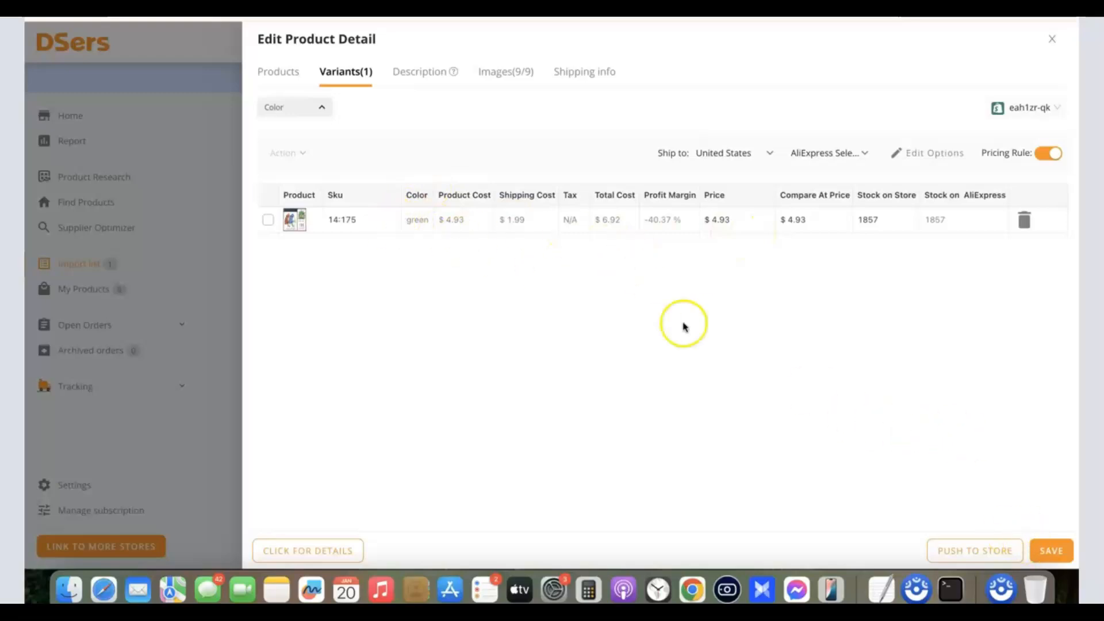
left_click(406, 70)
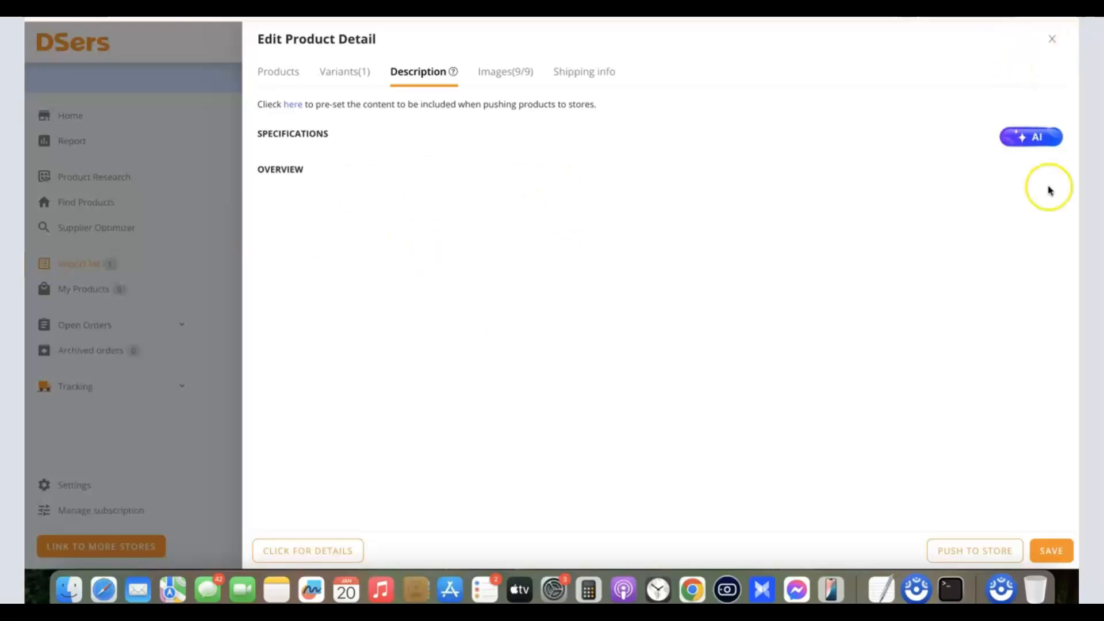
left_click(1044, 143)
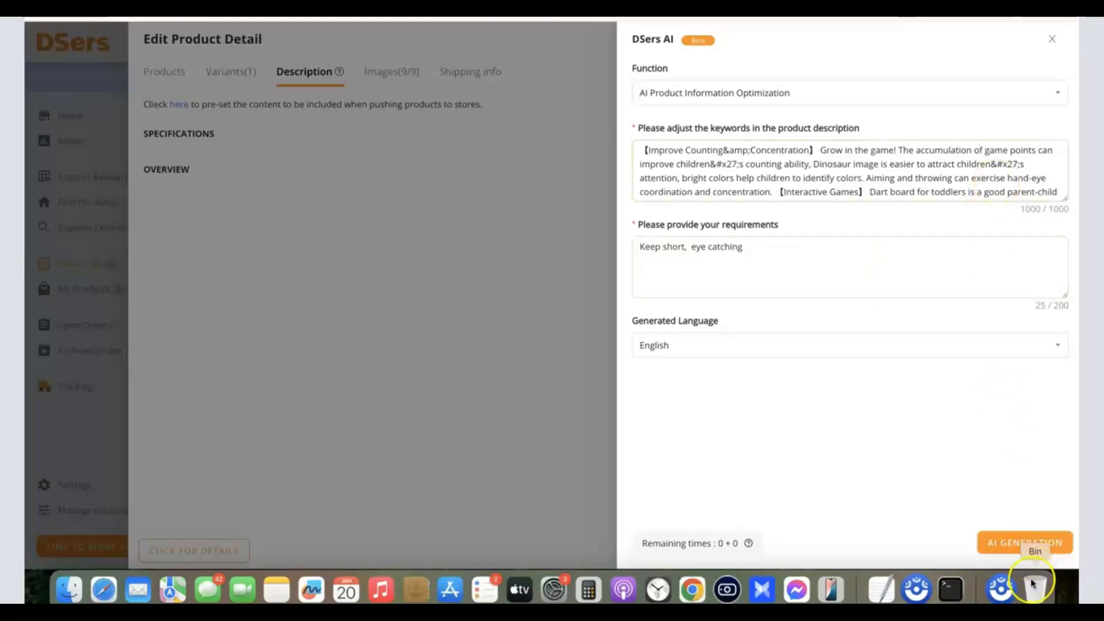
left_click(1052, 39)
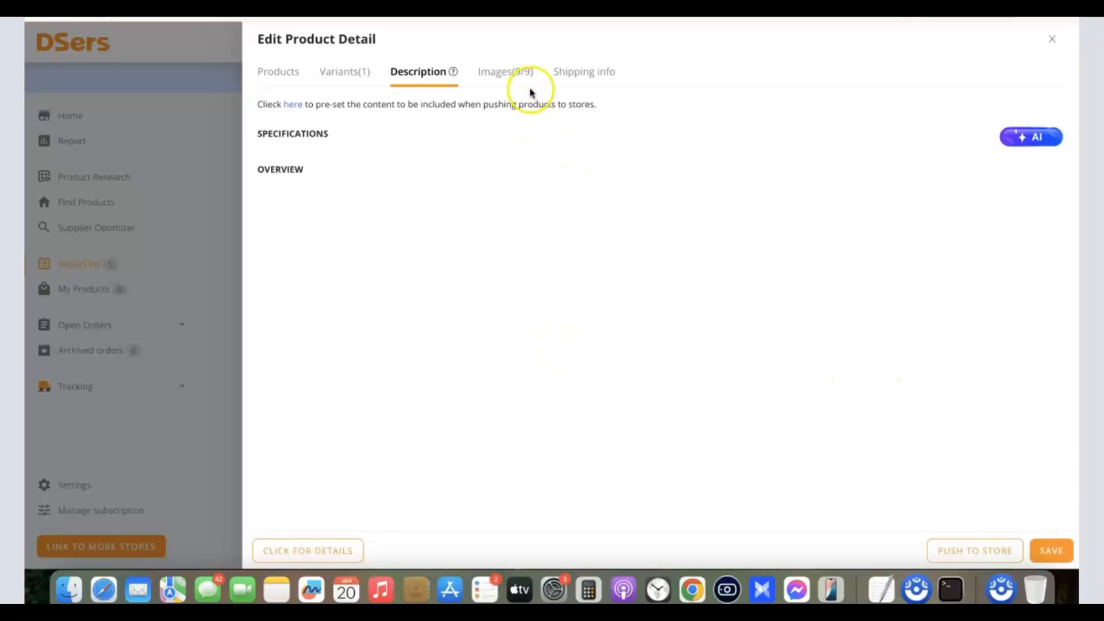
Step: Review the toy's product images and shipping info, then save and close the product details
left_click(503, 70)
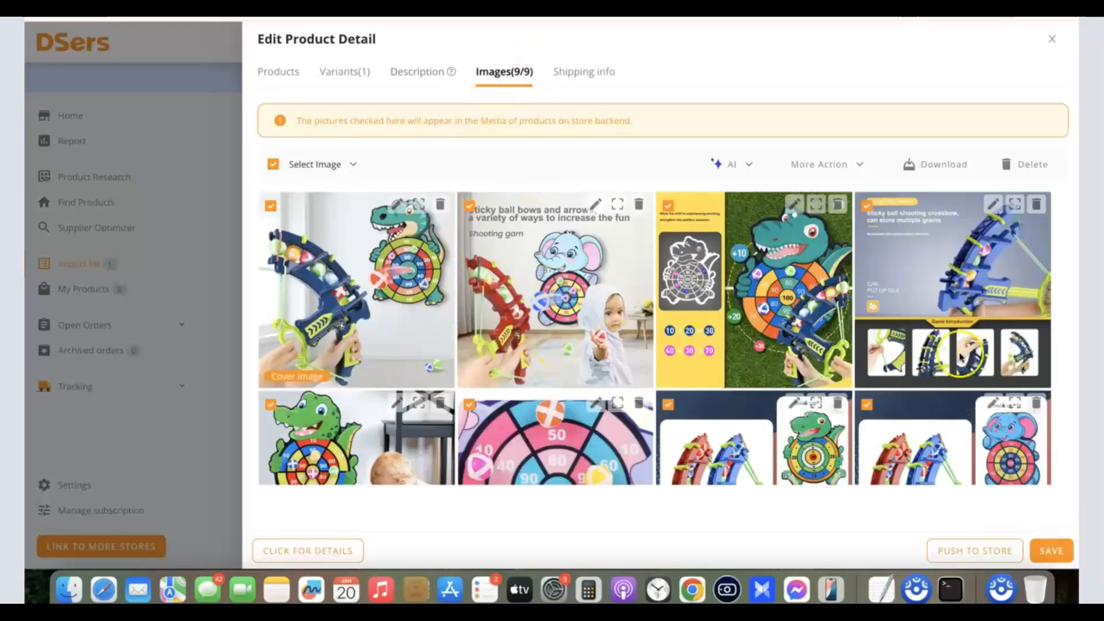
scroll(873, 271, "down", 3)
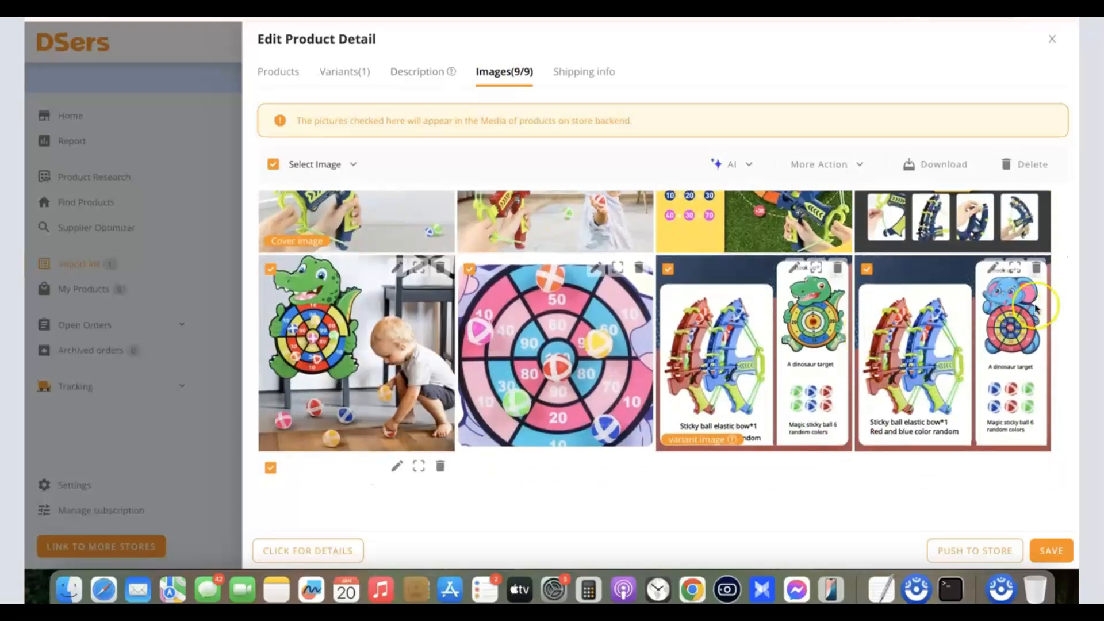
scroll(627, 344, "up", 3)
left_click(584, 72)
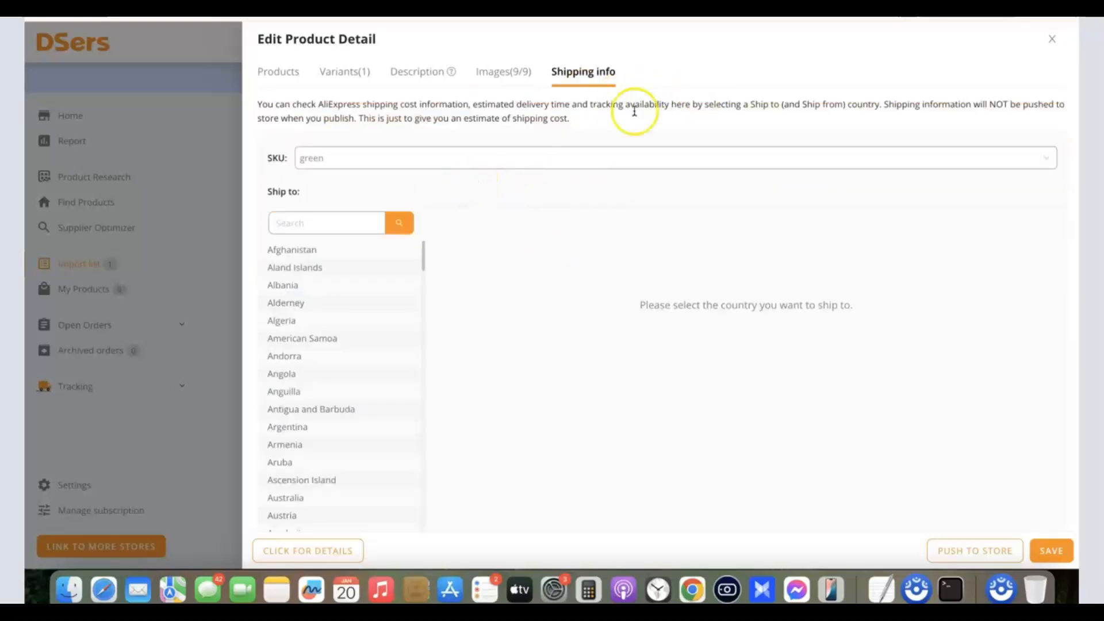
scroll(722, 201, "down", 2)
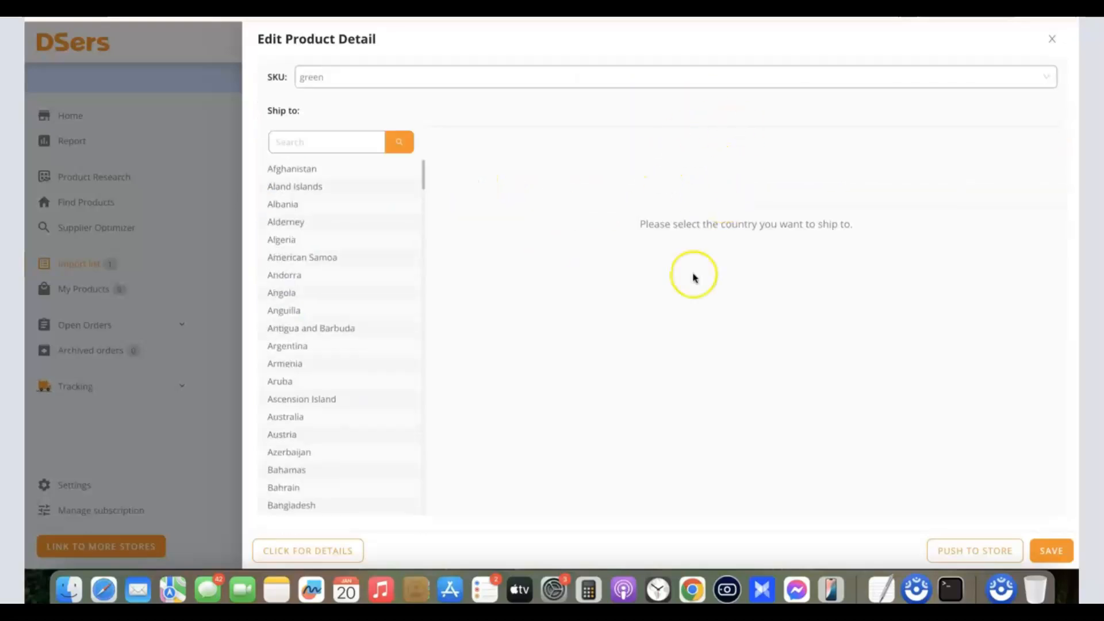
scroll(678, 291, "up", 2)
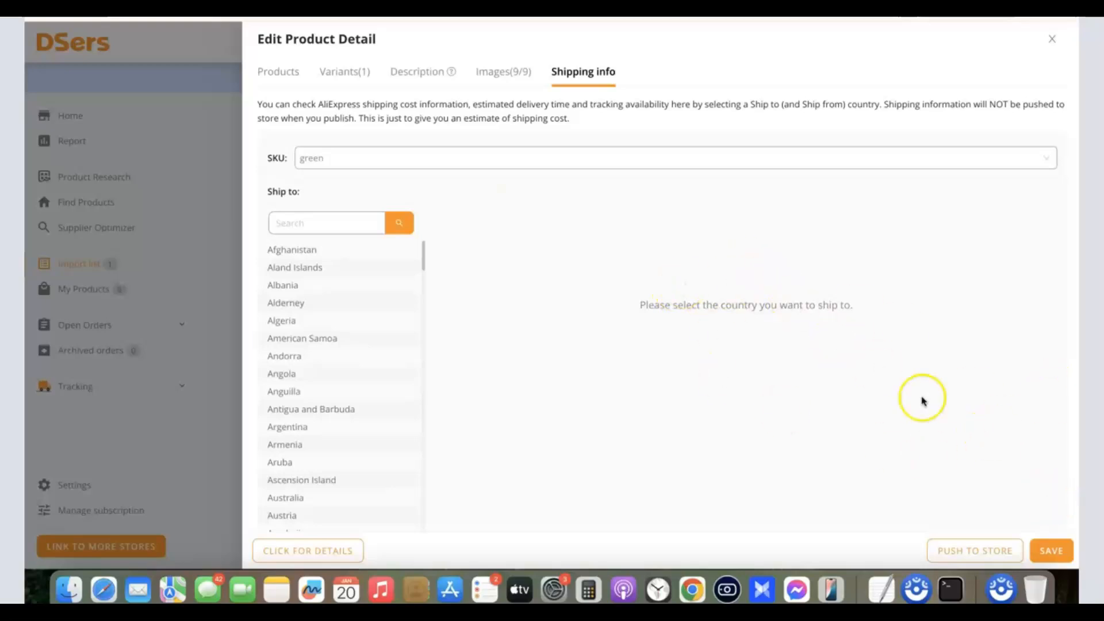
left_click(1050, 551)
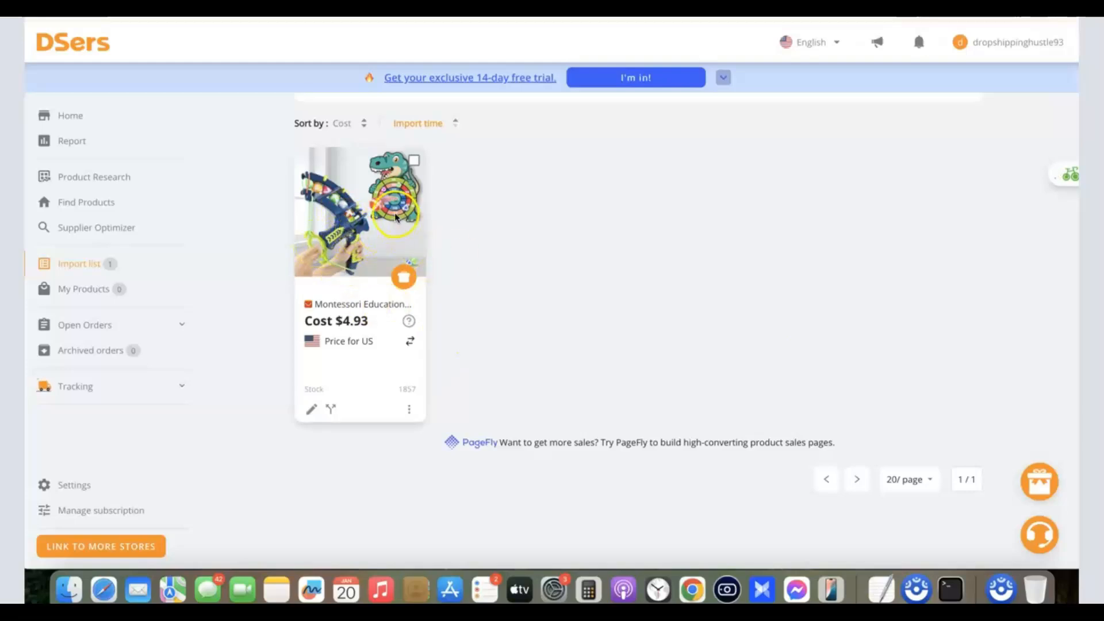
Step: Push the Montessori toy to the eah1zr-qk store with the preselected pricing rule and automatic inventory and price updates
left_click(404, 276)
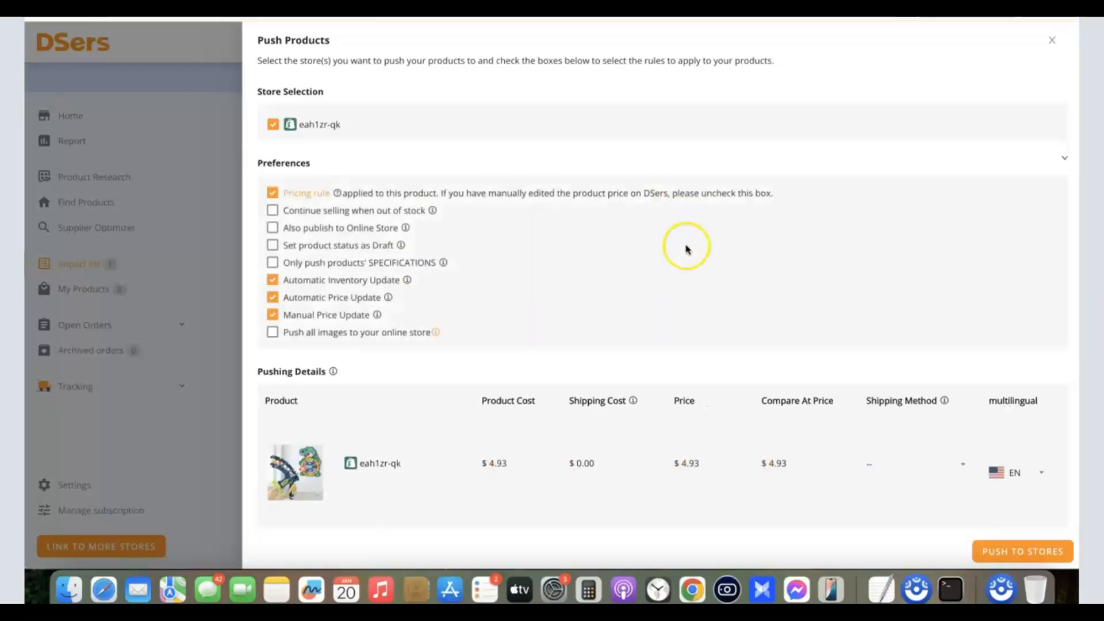
scroll(736, 305, "down", 1)
scroll(735, 305, "down", 2)
left_click(1012, 553)
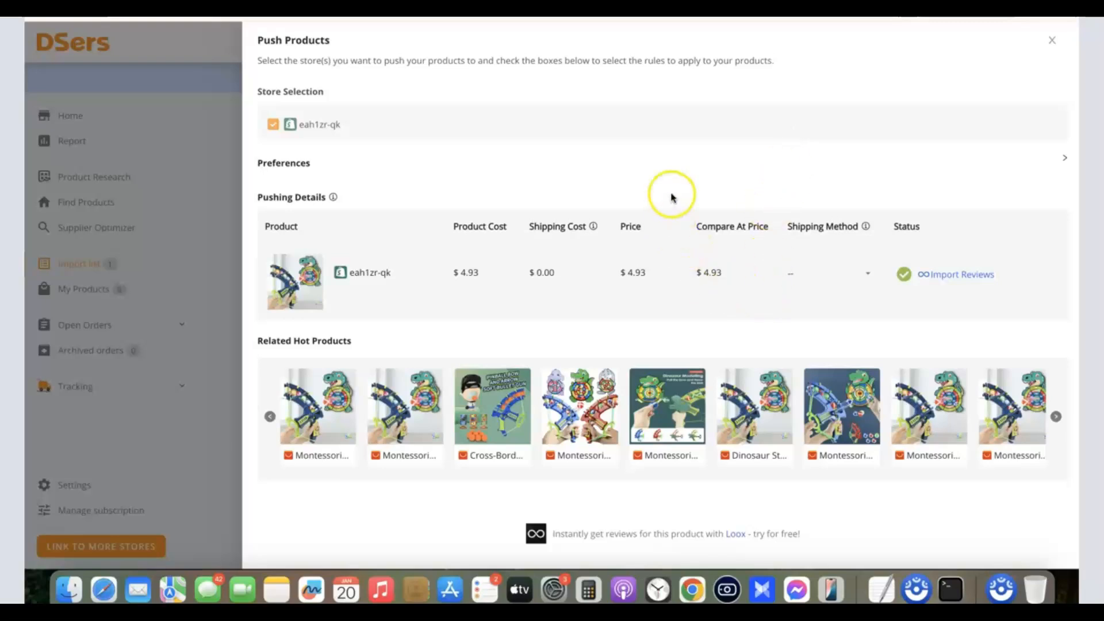
Step: Check the push status and related hot products, and view the Loox review app offered for importing reviews
mouse_move(687, 462)
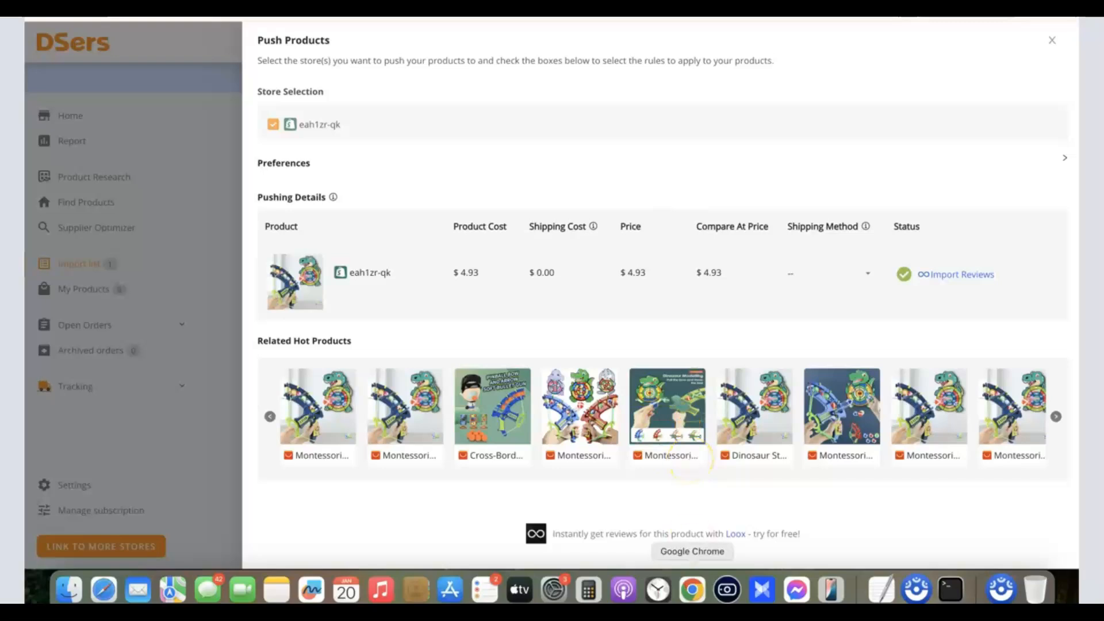
scroll(677, 520, "up", 3)
scroll(678, 519, "down", 1)
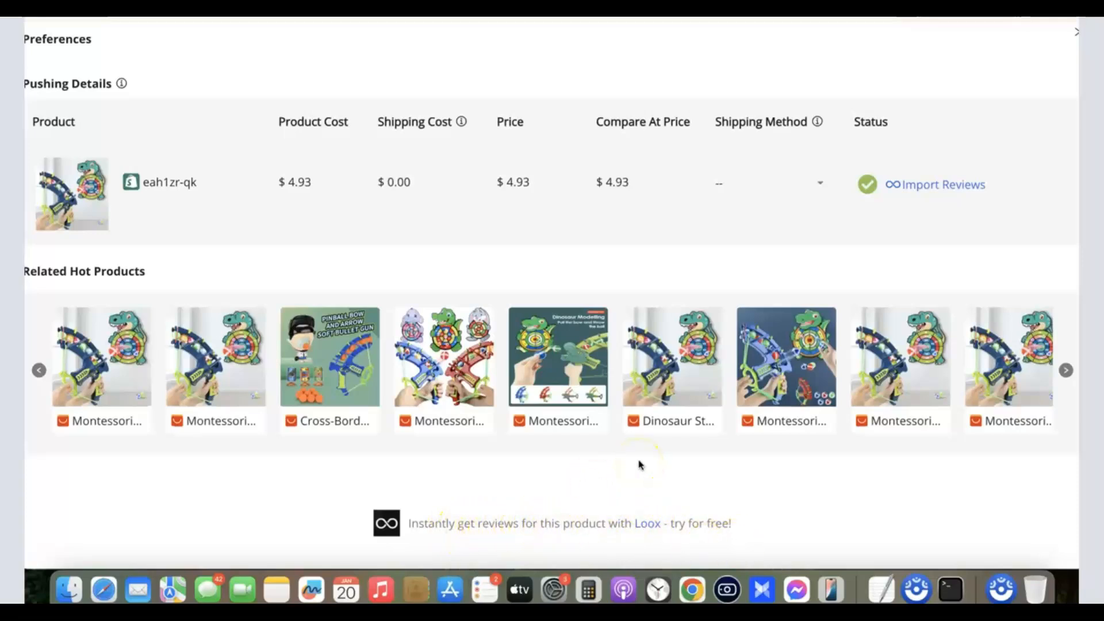
scroll(669, 491, "down", 3)
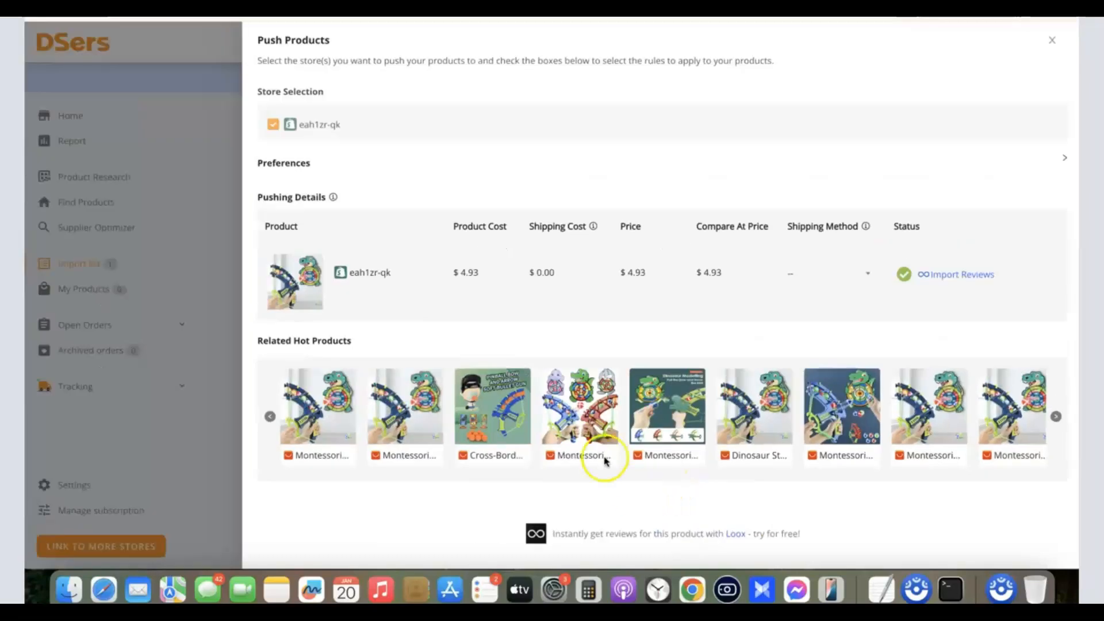
left_click(952, 278)
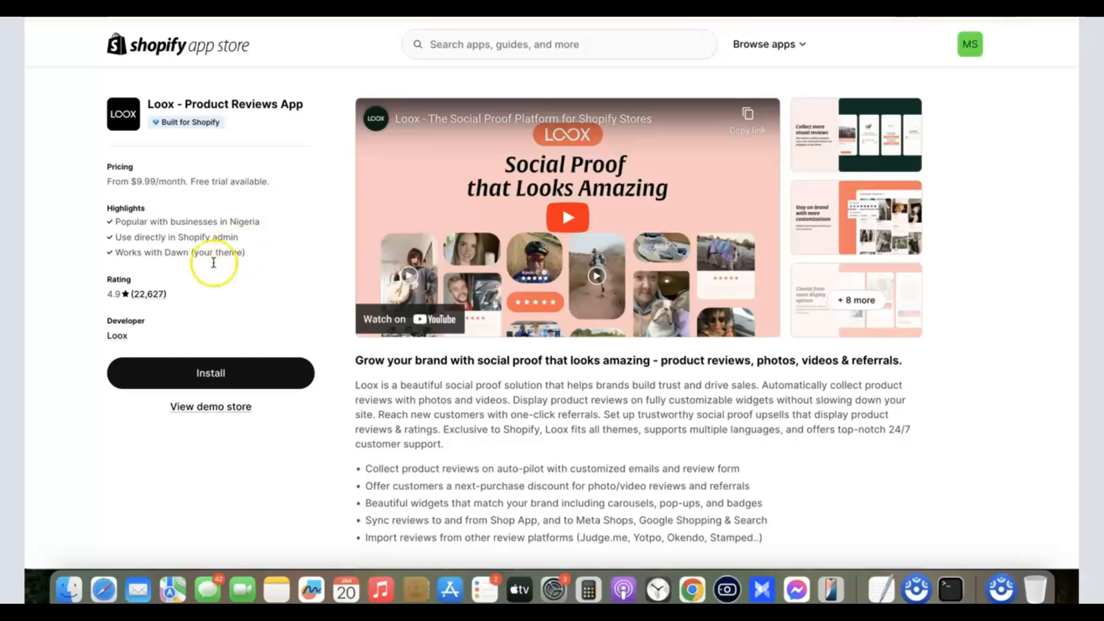
Step: Switch back to the Shopify admin, dismiss the app recommendations and open the store's product list
left_click(167, 9)
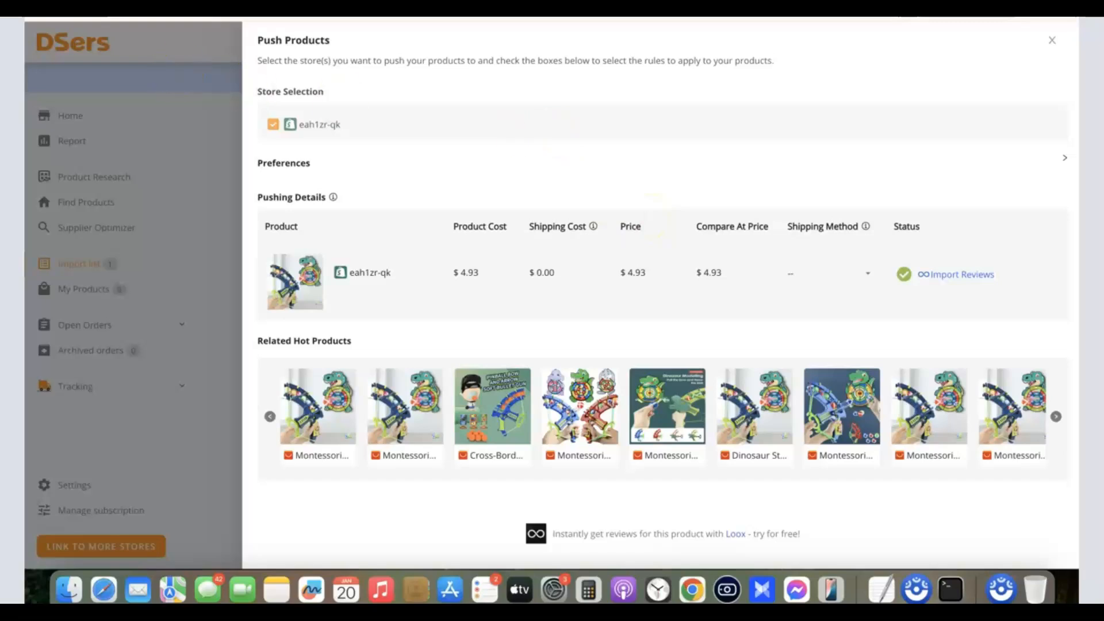
left_click(195, 9)
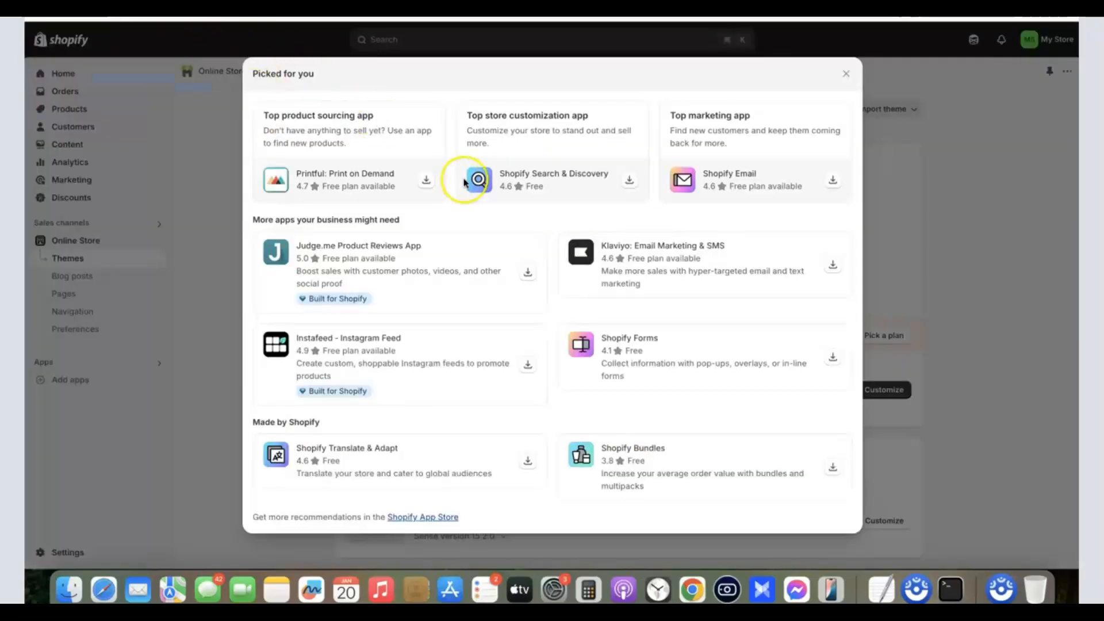
left_click(846, 74)
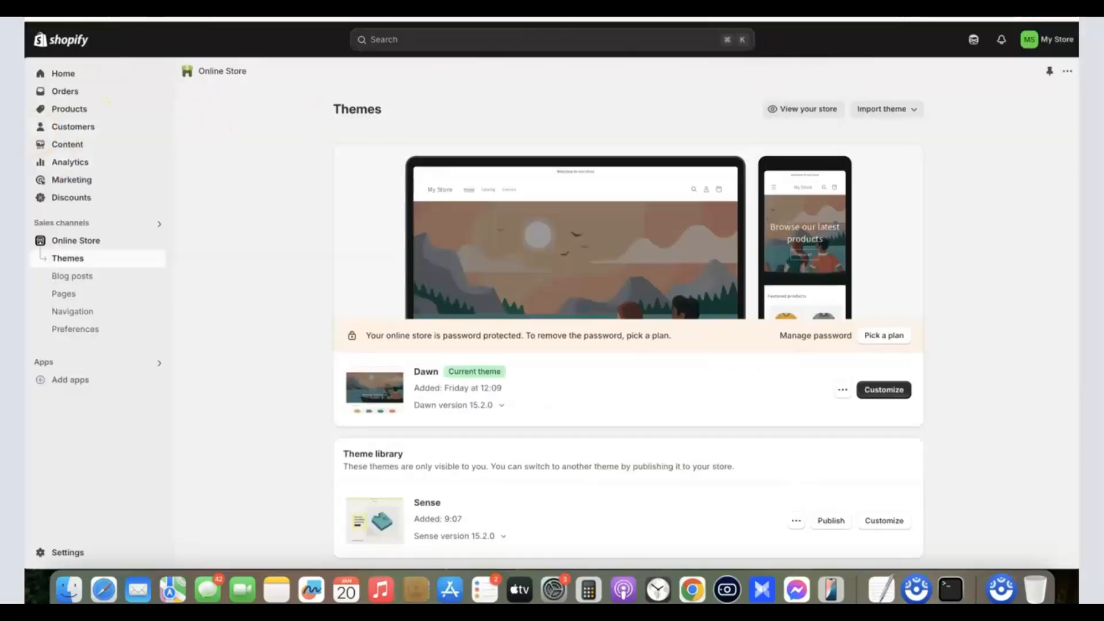
left_click(83, 9)
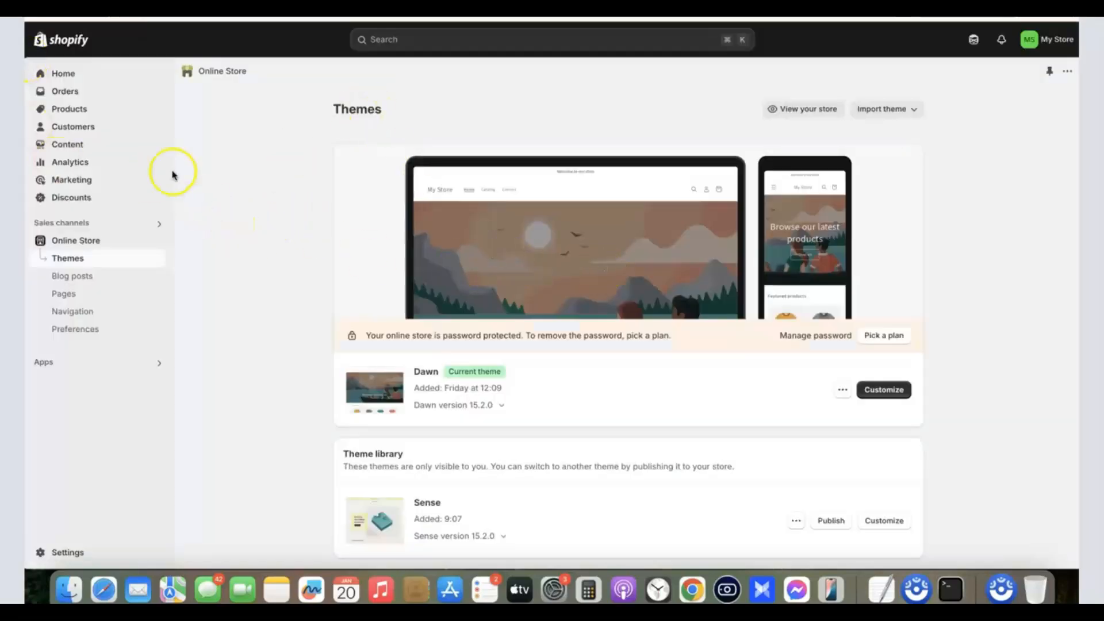
left_click(52, 108)
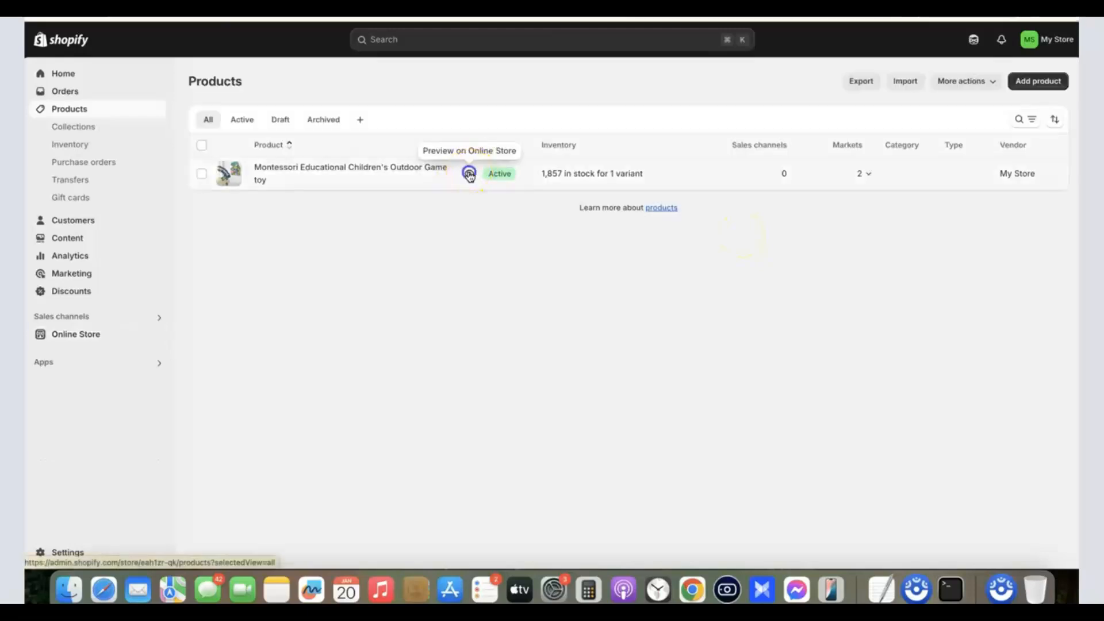
Step: Preview the Montessori toy on the online store and examine its images, price, specifications and description
left_click(470, 174)
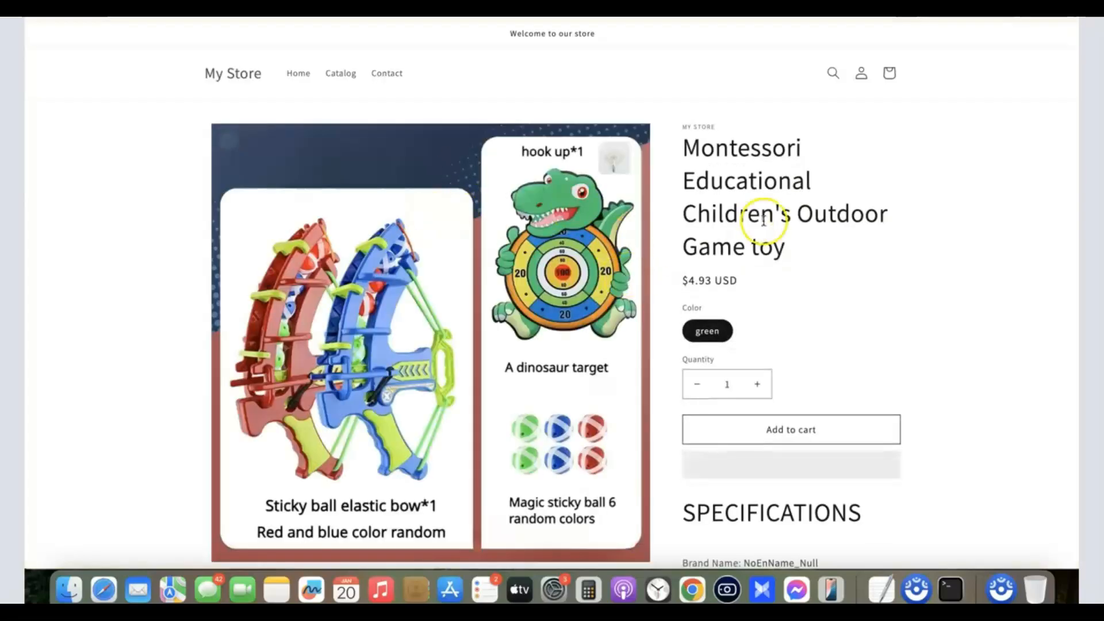
scroll(763, 222, "down", 10)
scroll(763, 225, "down", 10)
scroll(764, 265, "up", 12)
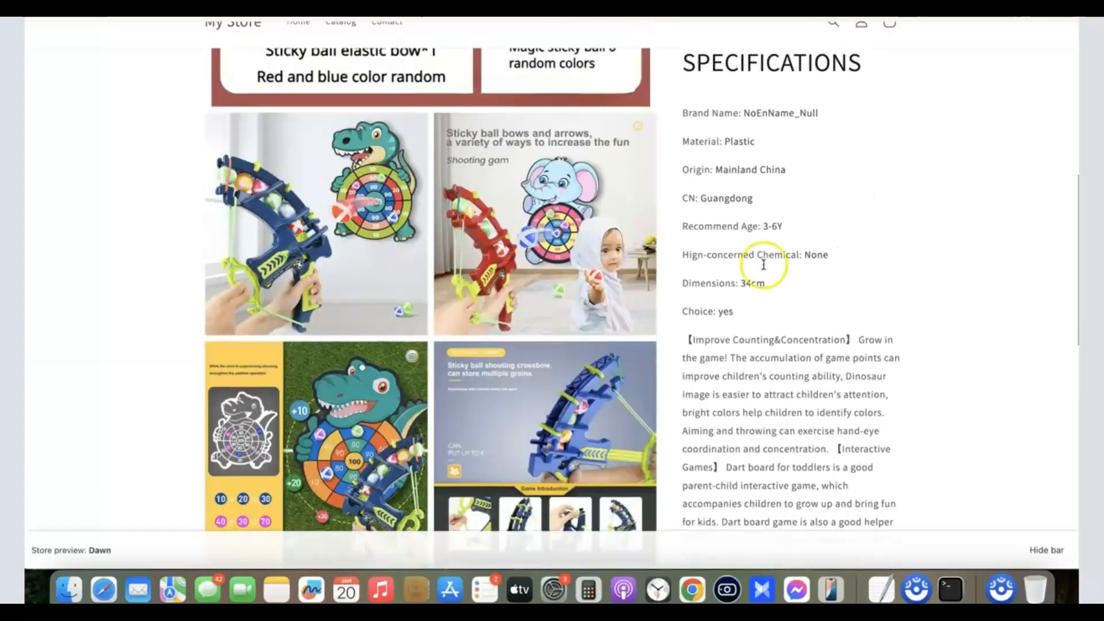
scroll(834, 319, "down", 10)
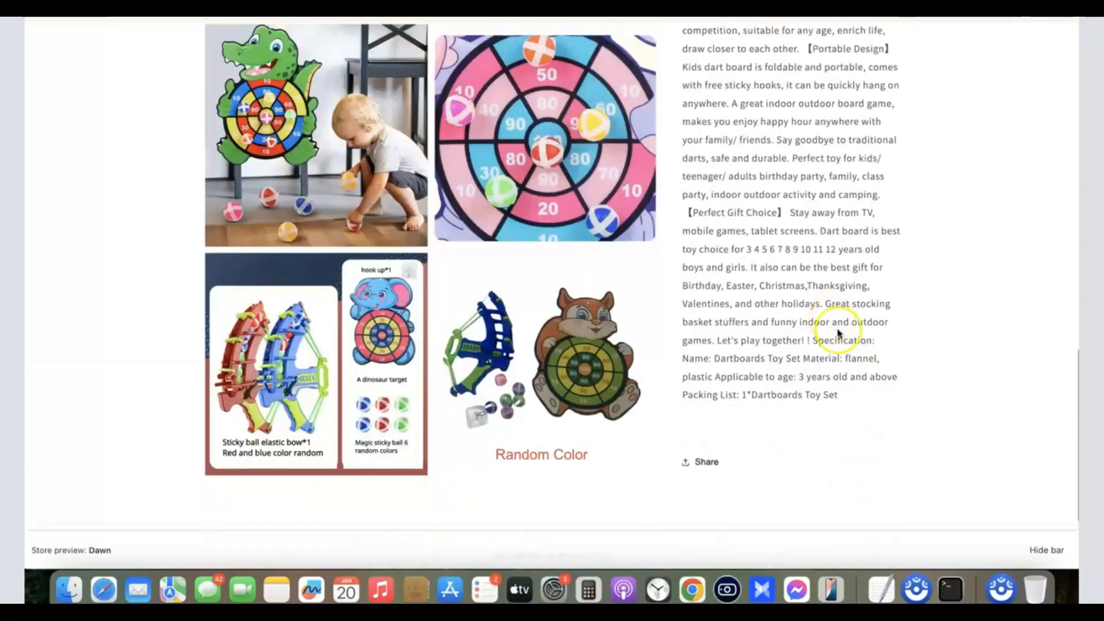
scroll(842, 310, "down", 3)
scroll(850, 278, "up", 5)
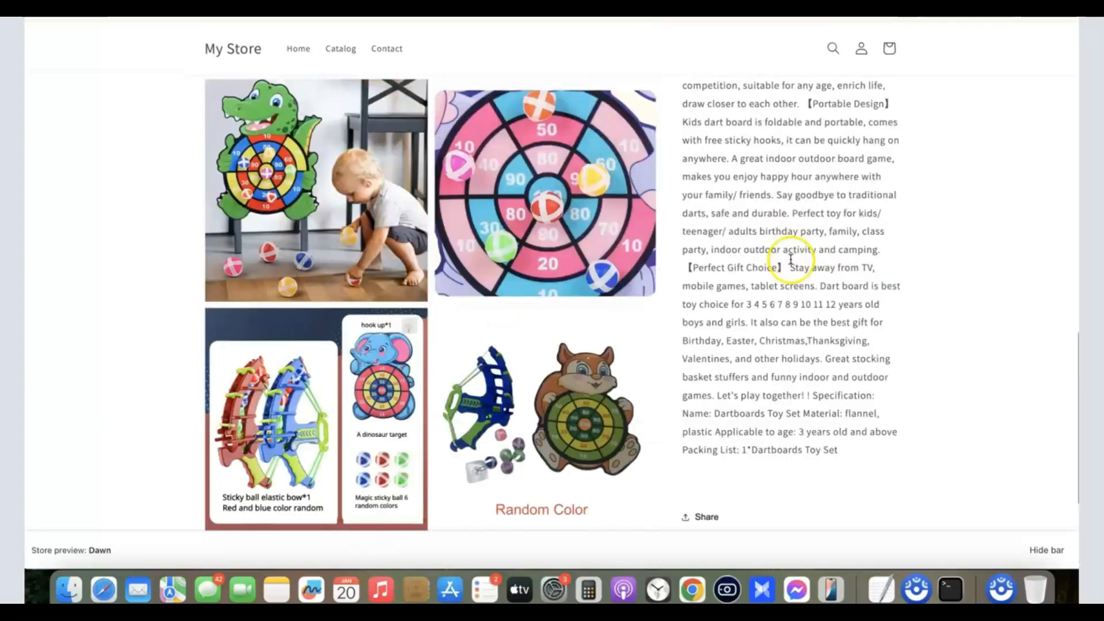
scroll(790, 260, "up", 15)
Step: Return to the product list, open the Montessori toy's product page and review its description, media, variants and search engine listing
left_click(189, 10)
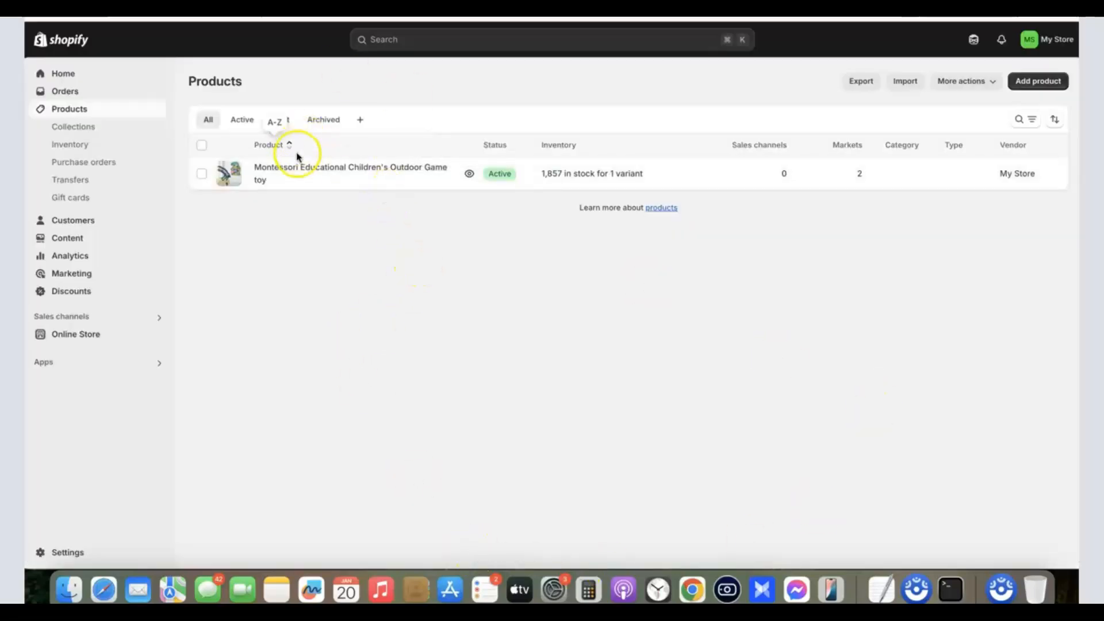
left_click(367, 164)
scroll(518, 269, "down", 10)
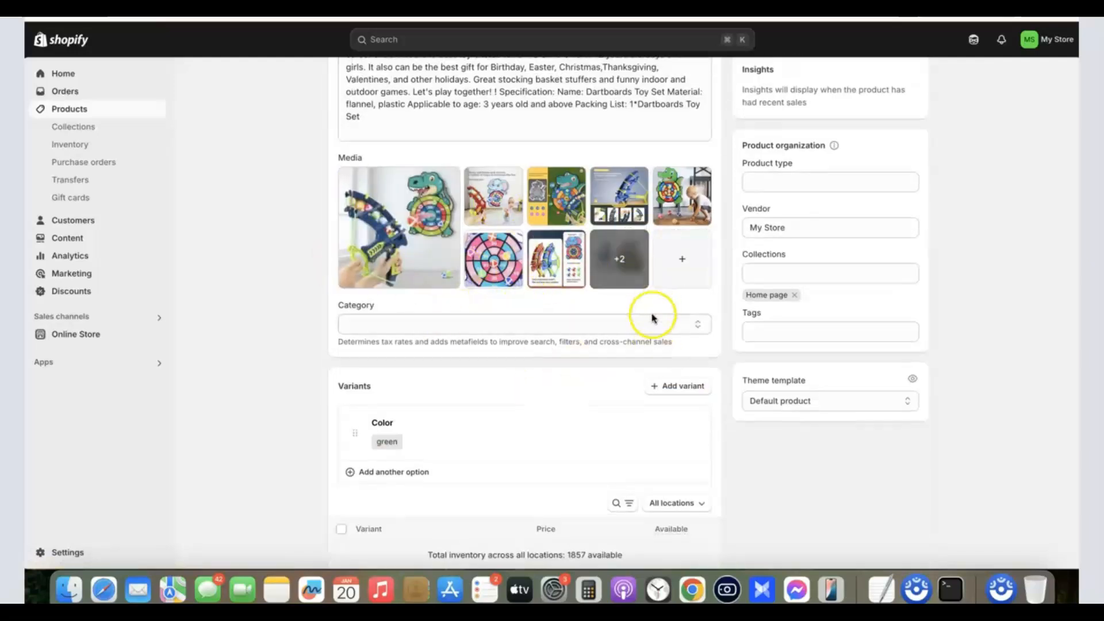
scroll(523, 357, "down", 4)
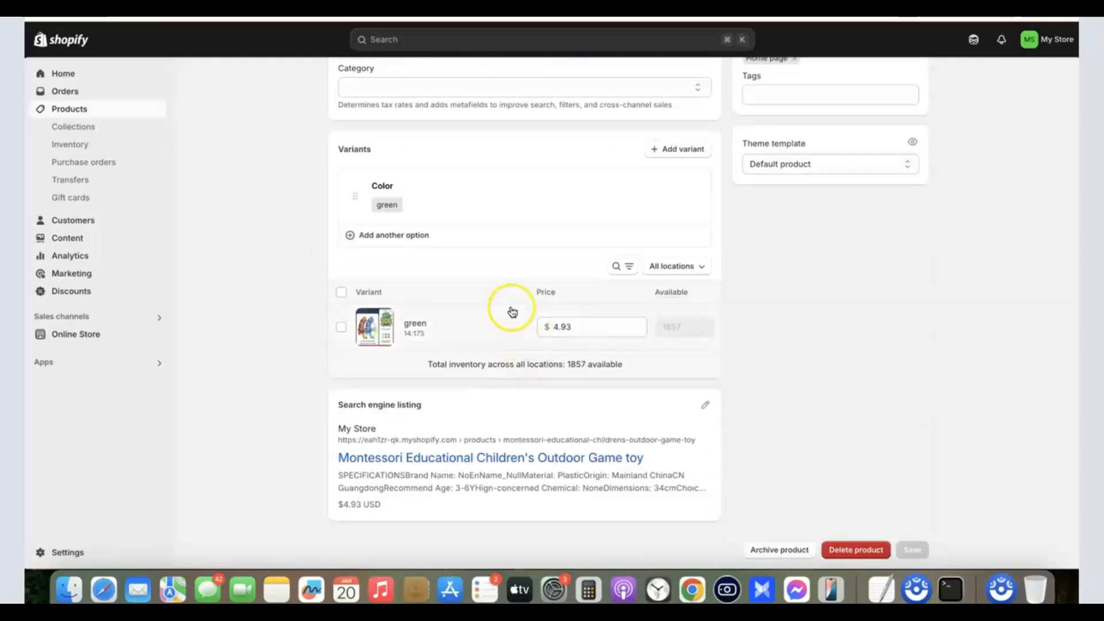
scroll(515, 313, "up", 9)
scroll(515, 312, "down", 5)
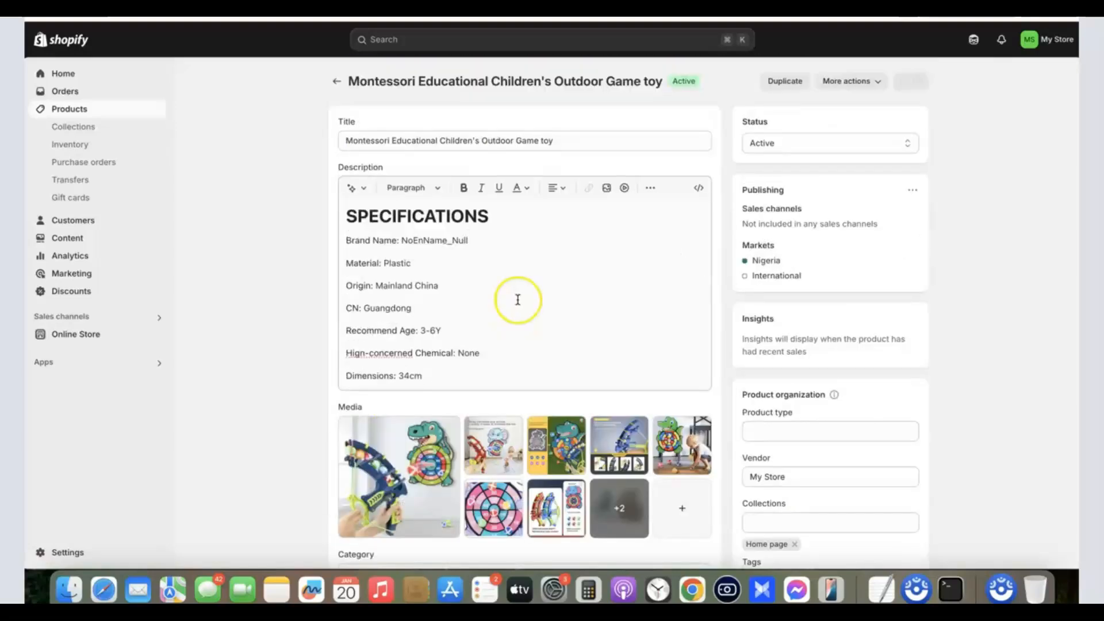